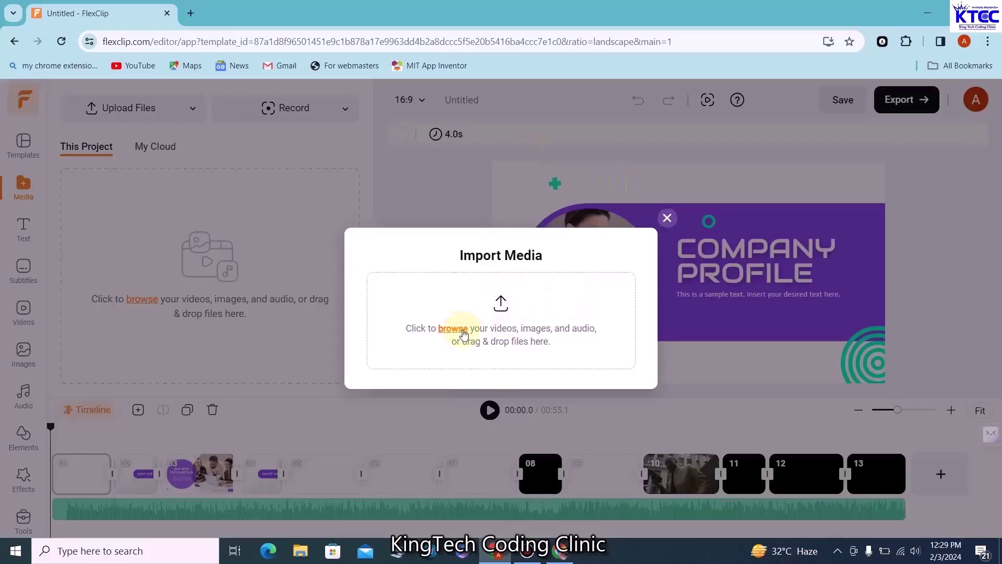
Upload the circle logo into the opening slide's circle and make the CODE WITH EASE subtitle bold
left_click(459, 331)
left_click(490, 411)
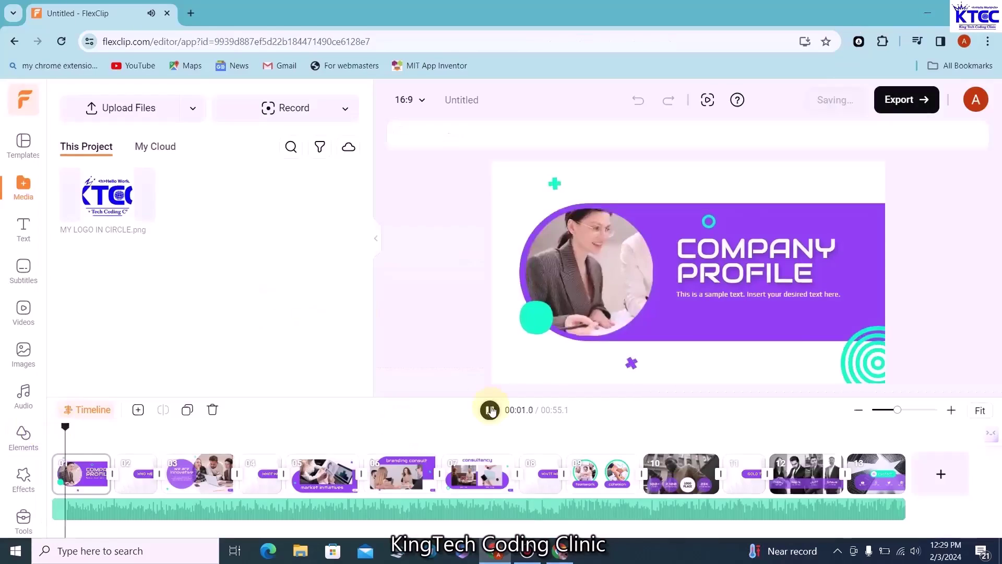
left_click(490, 410)
left_click_drag(99, 427, 73, 427)
left_click(107, 194)
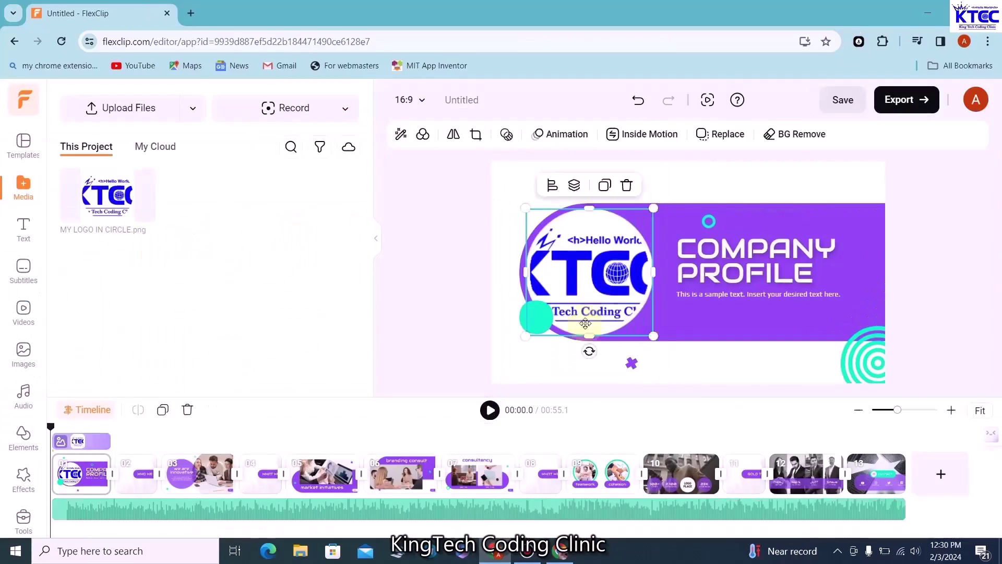
left_click(762, 263)
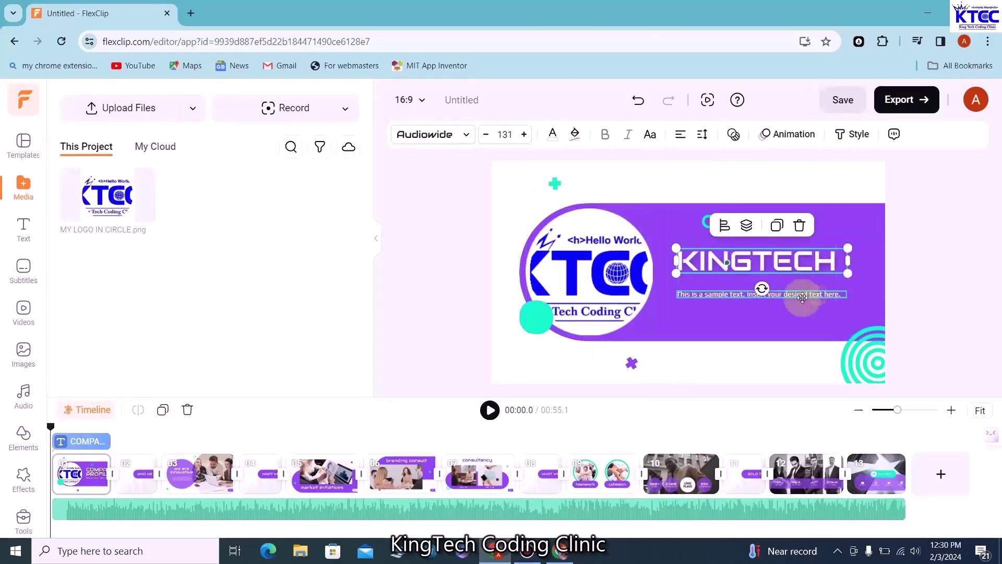
left_click(801, 294)
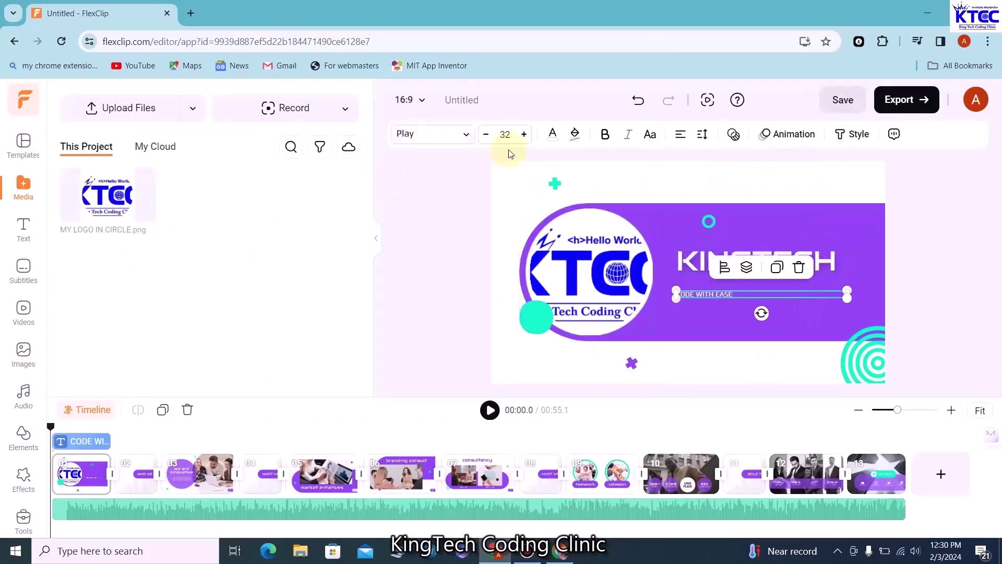
left_click(605, 134)
Paste the KingTech paragraph into the innovative scene and swap its clip for a 'technology' stock video
left_click(172, 437)
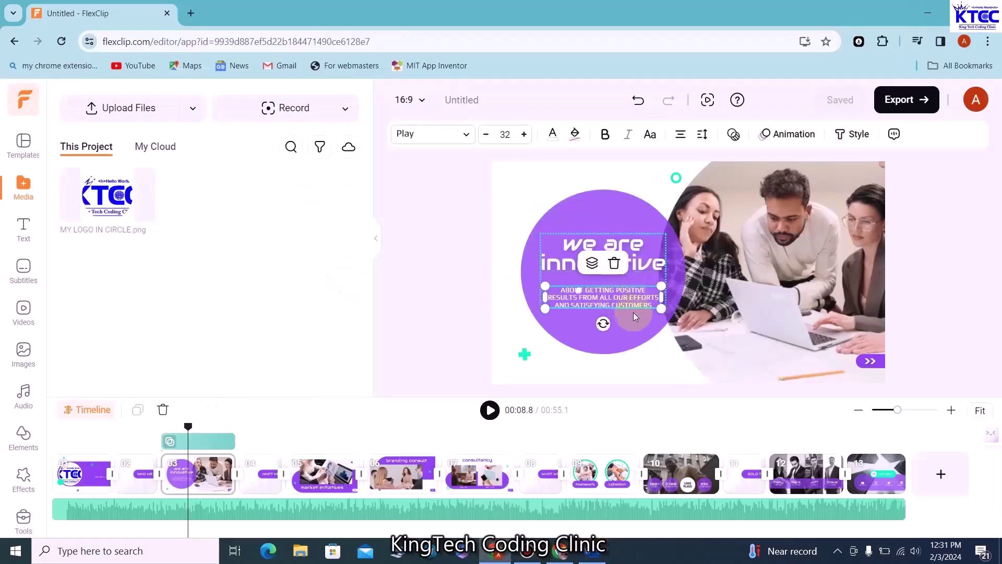
type("KingTech Coding Clinic is a dynamic company specializing in both educating individuals on computer programming and crafting tailored software solutions for schools and businesses.")
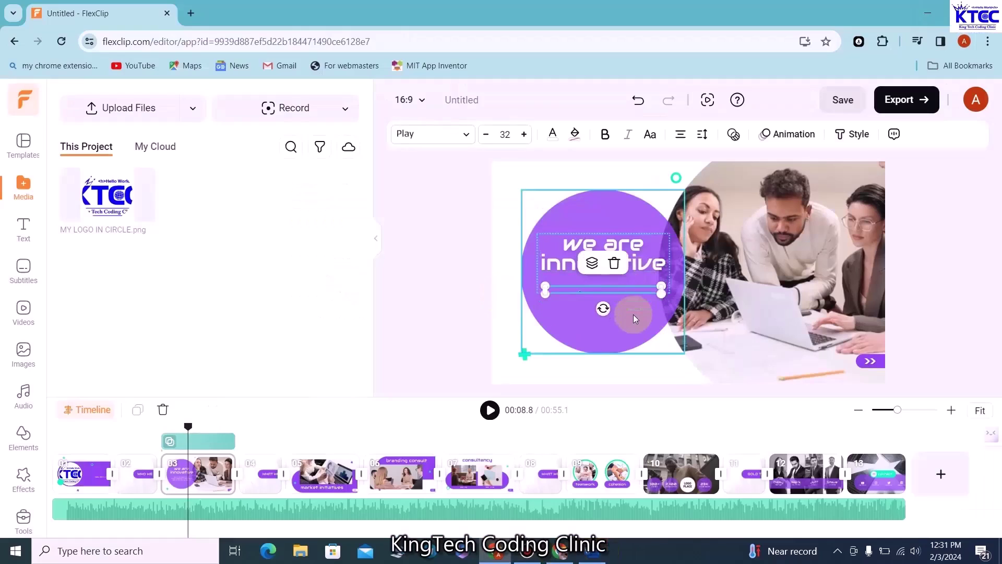
left_click(489, 409)
left_click(23, 312)
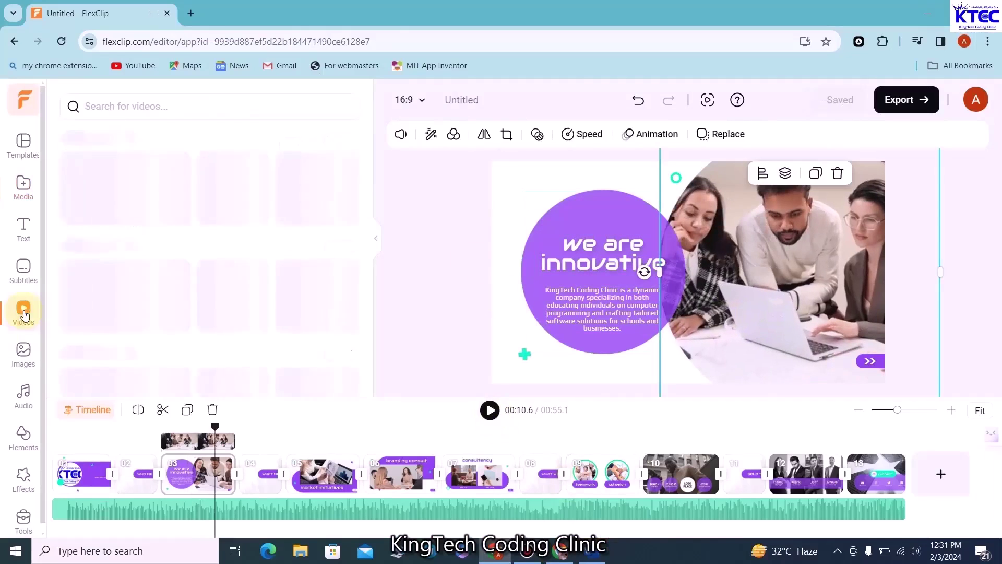
scroll(163, 293, "down", 3)
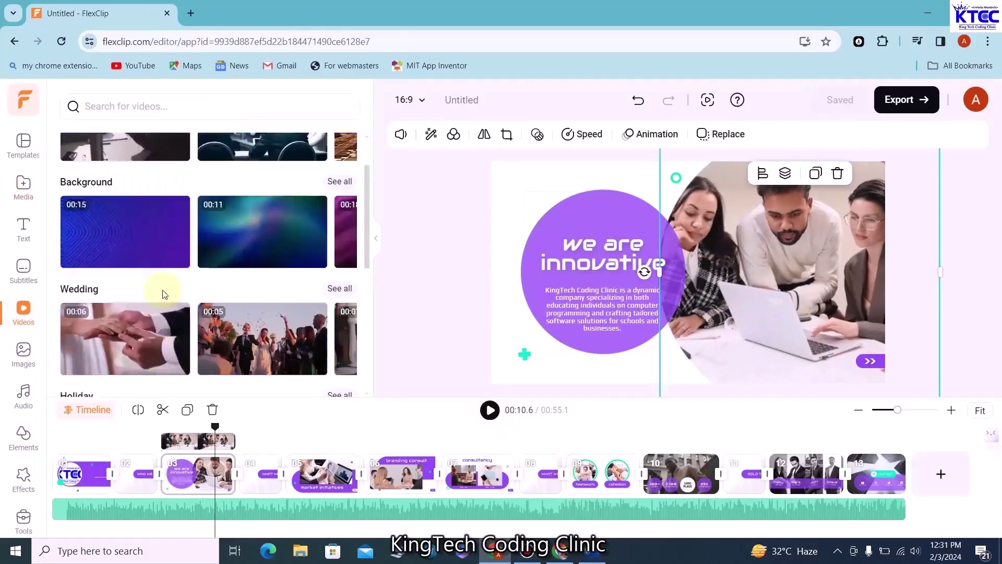
left_click(140, 170)
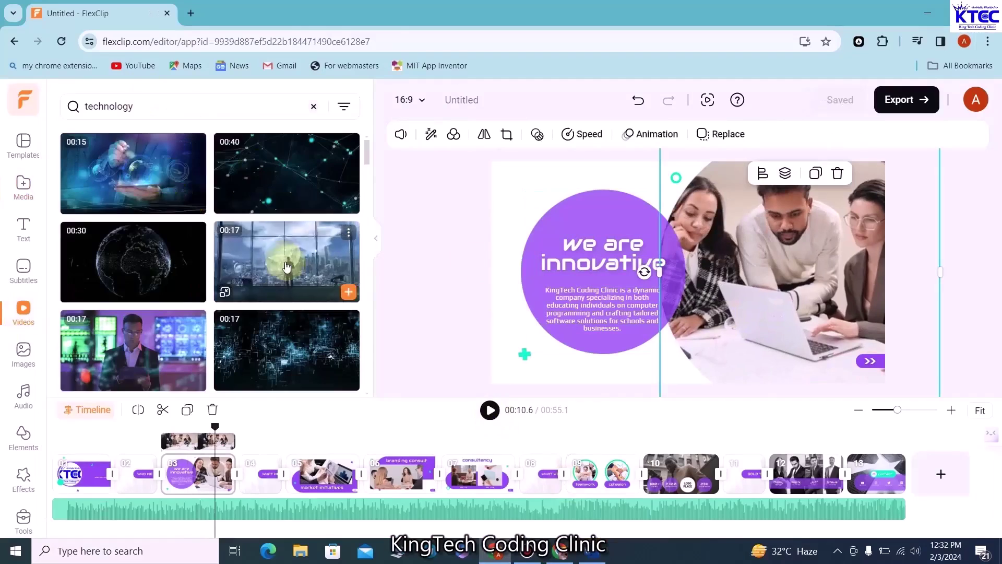
scroll(286, 266, "down", 3)
left_click(286, 256)
left_click(489, 410)
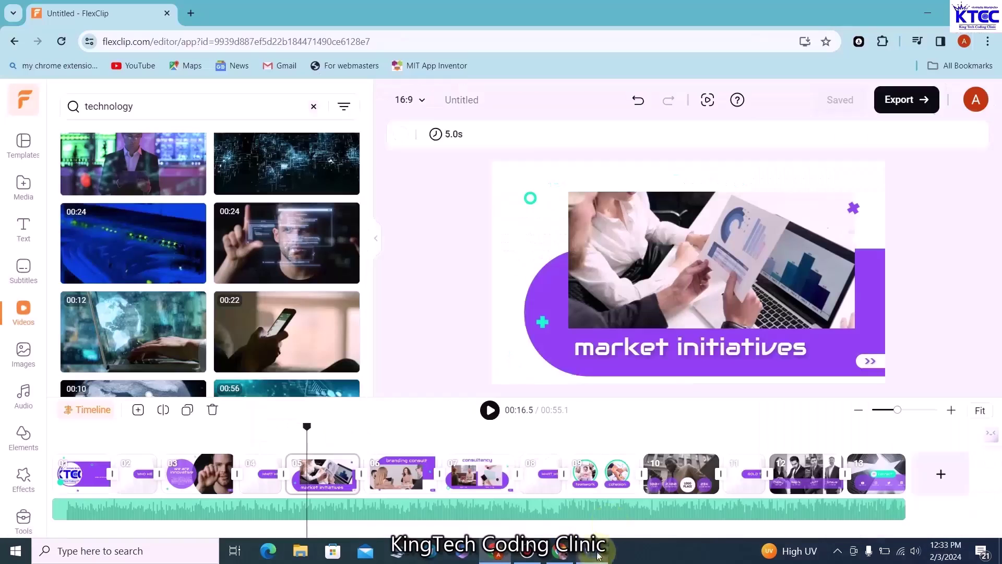
Retitle the next scene 'Innovative.' and replace its picture with a technology dashboard clip
double_click(782, 348)
left_click_drag(809, 348, 623, 349)
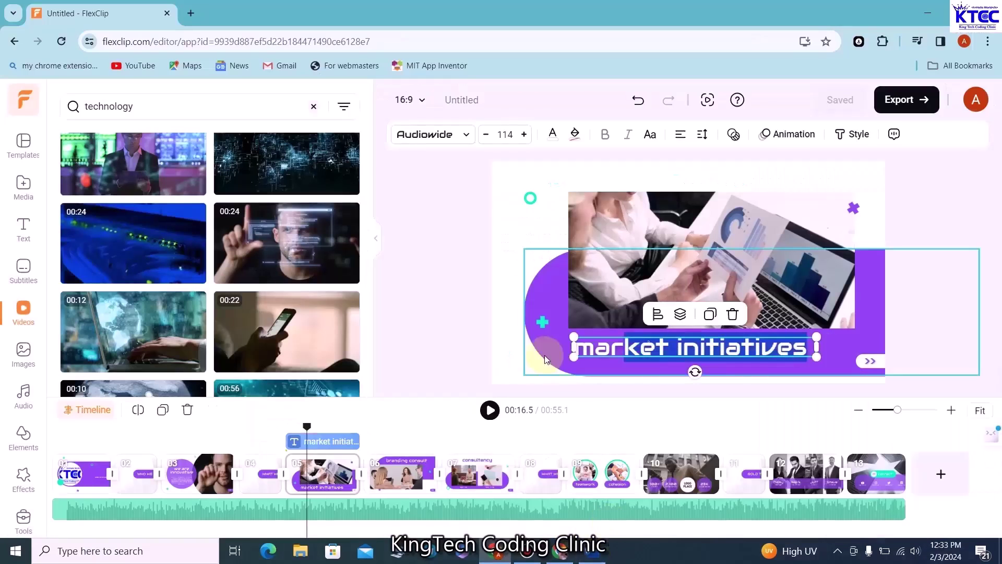
key("ctrl+v")
left_click(573, 171)
left_click(701, 274)
left_click(490, 411)
left_click(492, 414)
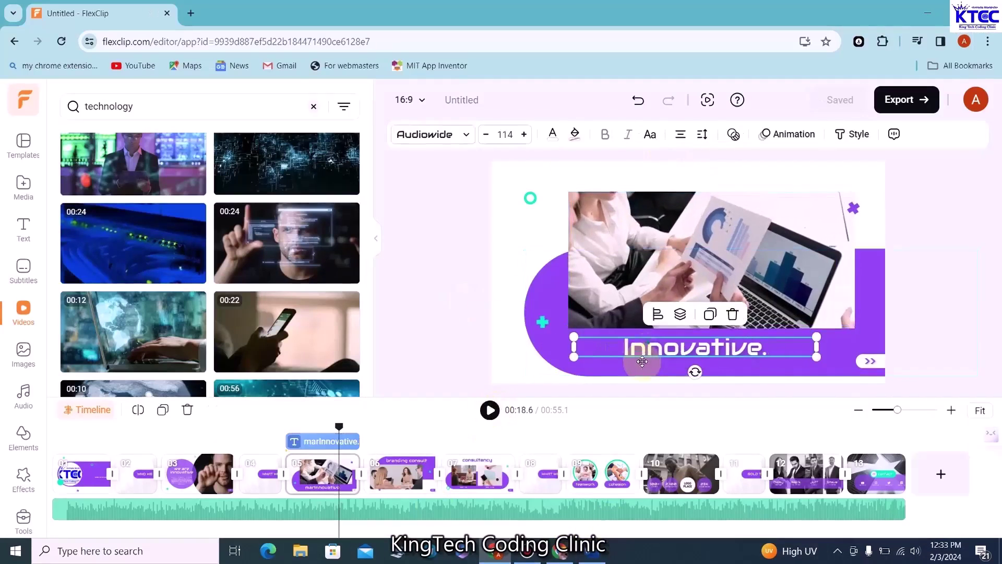
scroll(209, 261, "down", 5)
left_click_drag(258, 282, 653, 238)
left_click(496, 415)
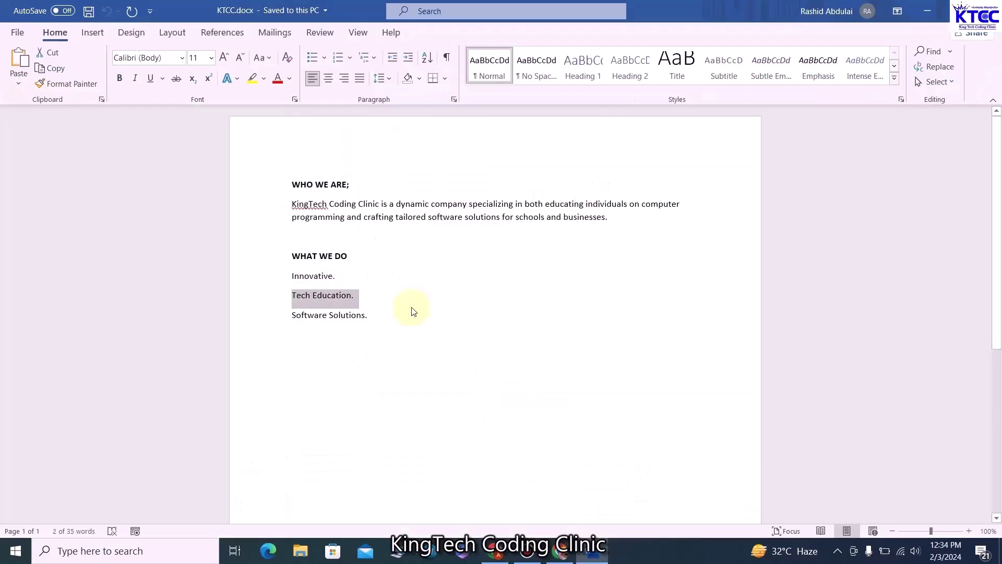
left_click(752, 205)
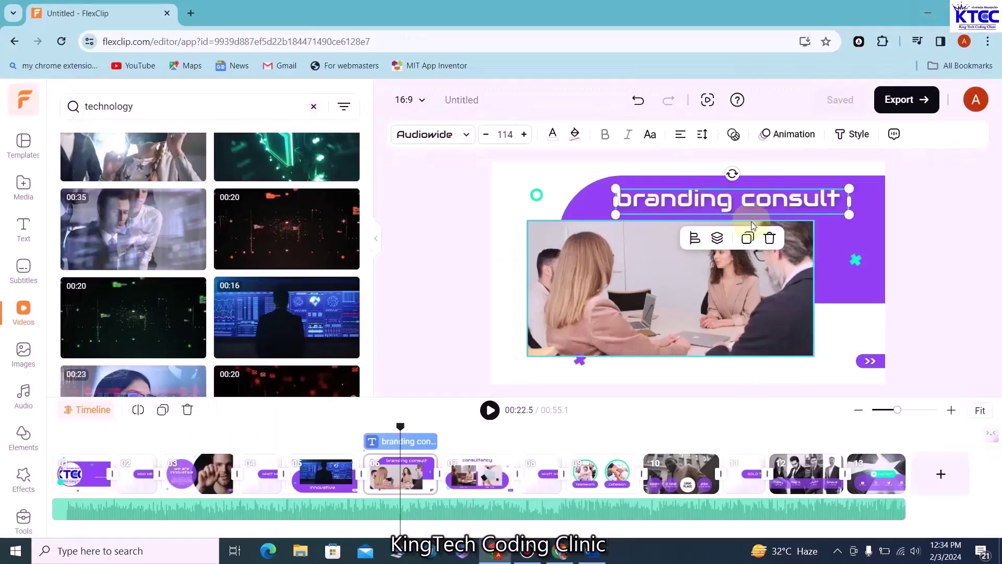
Retitle the following scene 'Tech Education.' and replace its meeting photo with a laptop stock clip
double_click(752, 206)
key("BackSpace")
type("Tech Education.")
left_click(663, 276)
scroll(316, 296, "down", 10)
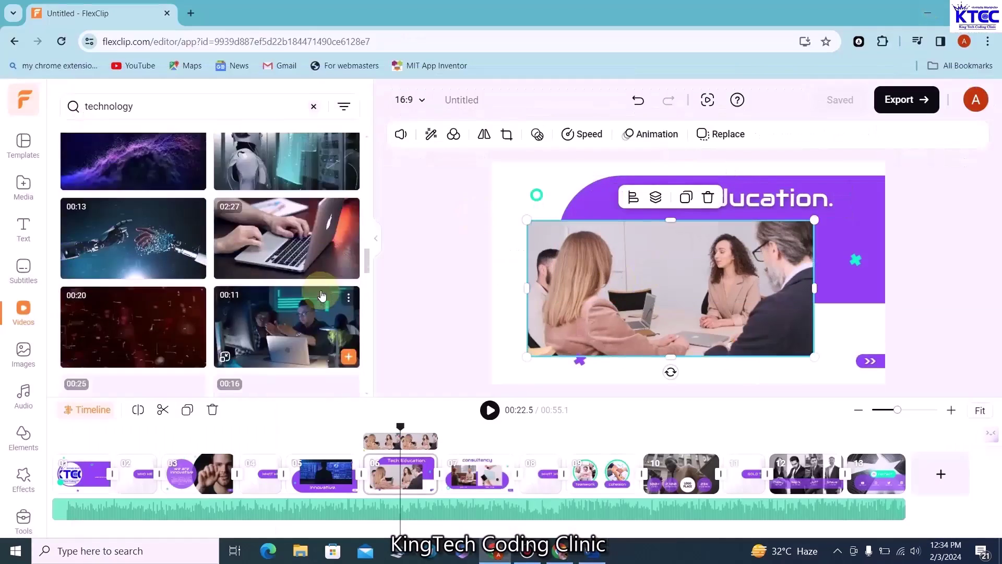
left_click_drag(292, 263, 639, 257)
left_click(489, 410)
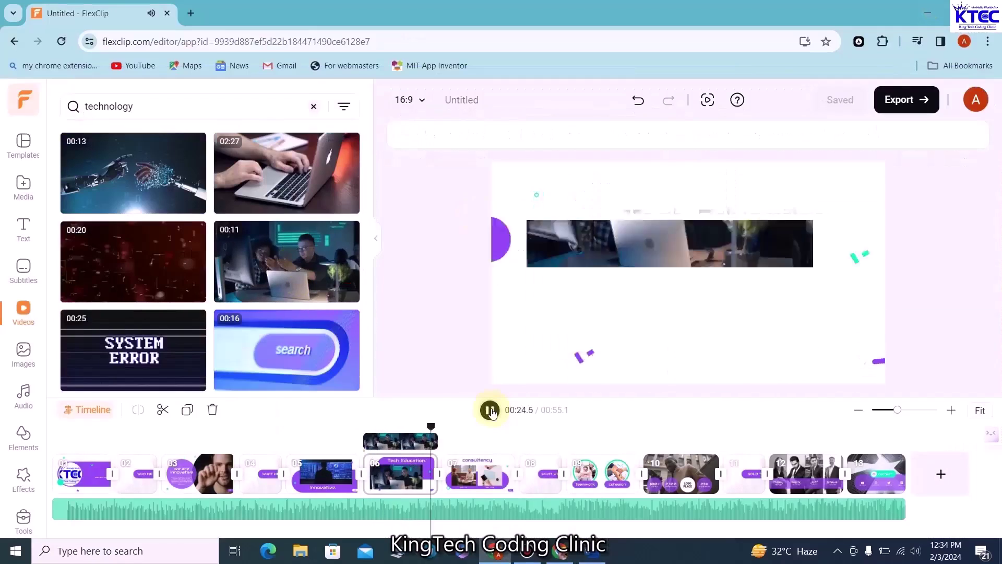
Add the uploaded company logo to the statistics scene
left_click(490, 410)
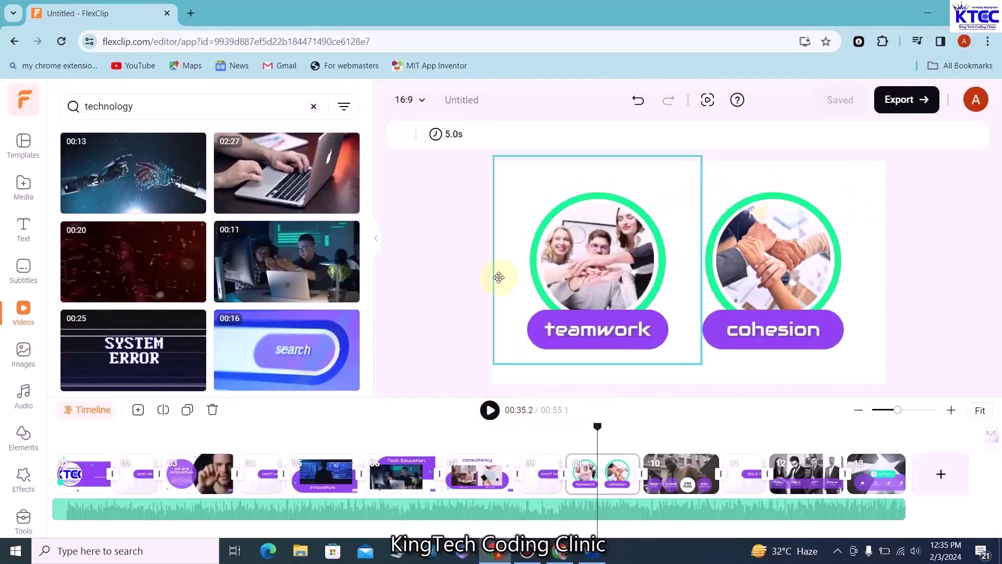
left_click(490, 410)
left_click(23, 188)
left_click(107, 270)
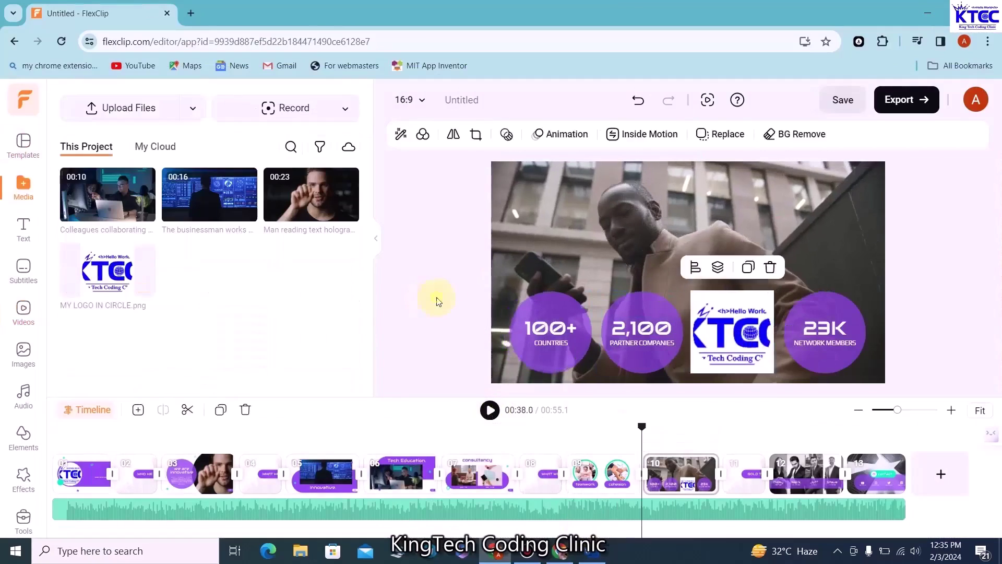
left_click(490, 409)
left_click(490, 410)
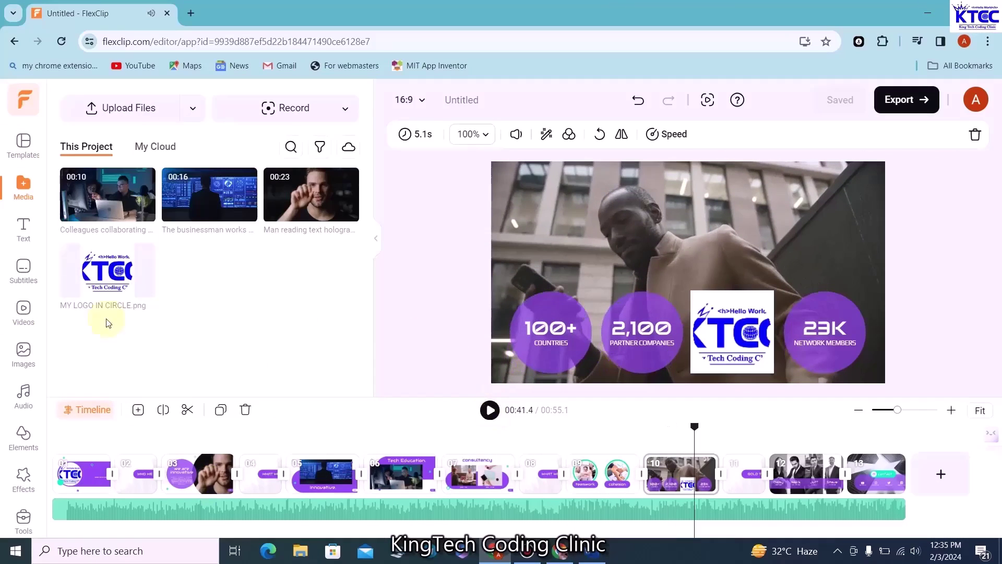
Upload the transparent logo from Downloads and swap it in on the statistics scene
left_click(120, 107)
left_click(70, 280)
left_click(178, 245)
left_click(381, 422)
left_click_drag(107, 194, 732, 332)
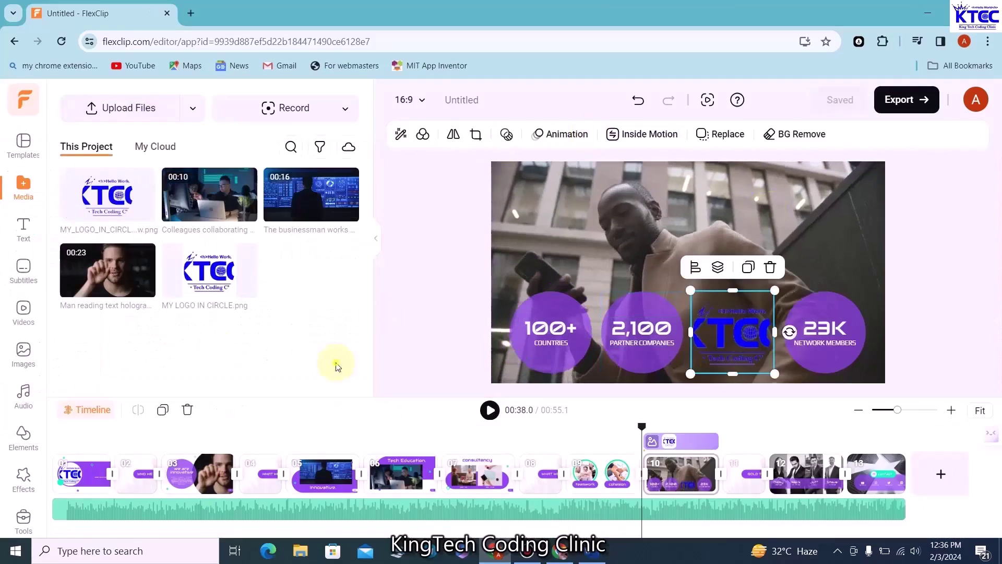
left_click(491, 411)
Place the transparent logo into the contact scene's LOGO PLACE spot
left_click(491, 411)
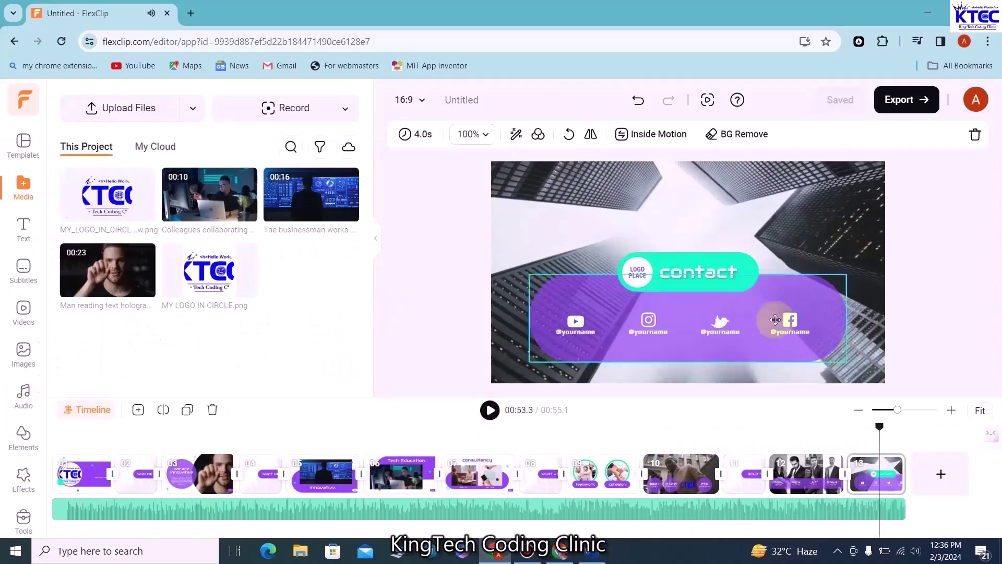
left_click(637, 272)
left_click_drag(108, 194, 627, 257)
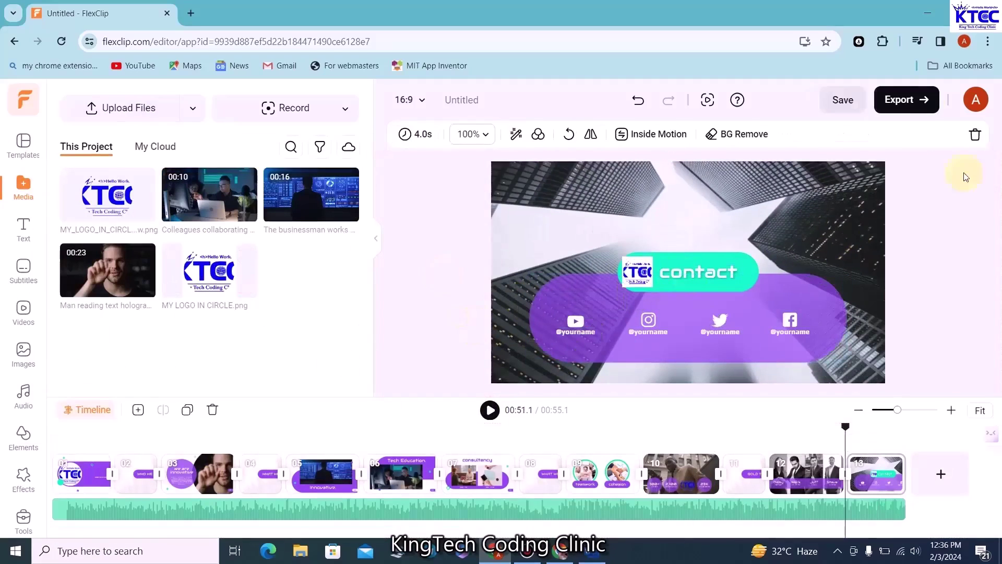
left_click(906, 99)
Start the export and let FlexClip render the finished company intro video
left_click(888, 351)
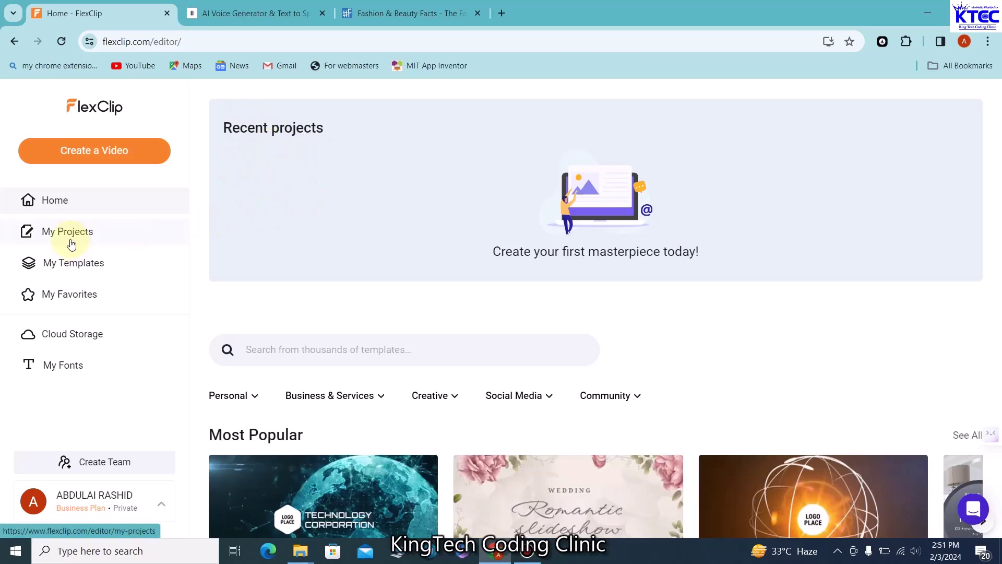
left_click(71, 244)
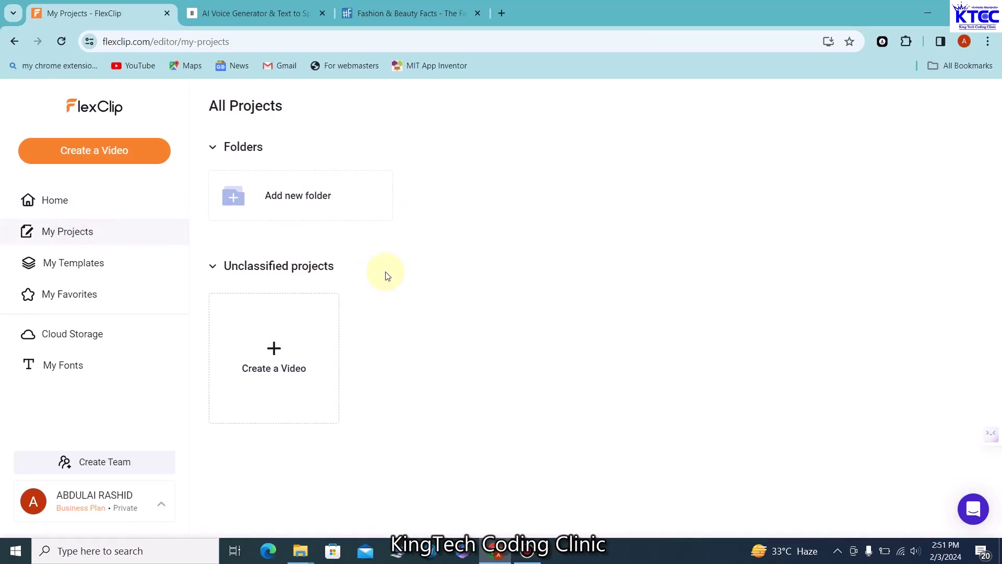
left_click(78, 271)
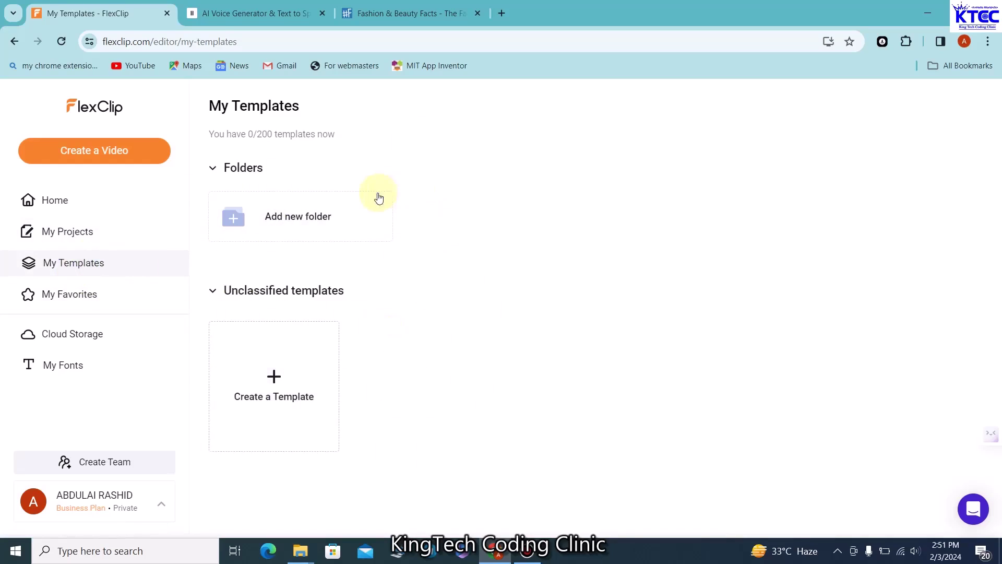
left_click(73, 208)
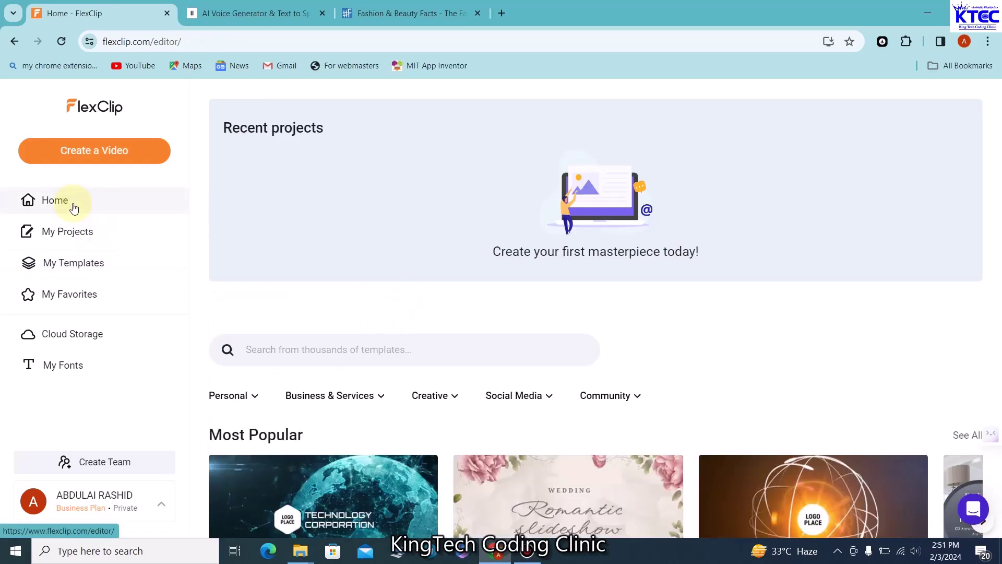
scroll(456, 332, "down", 1)
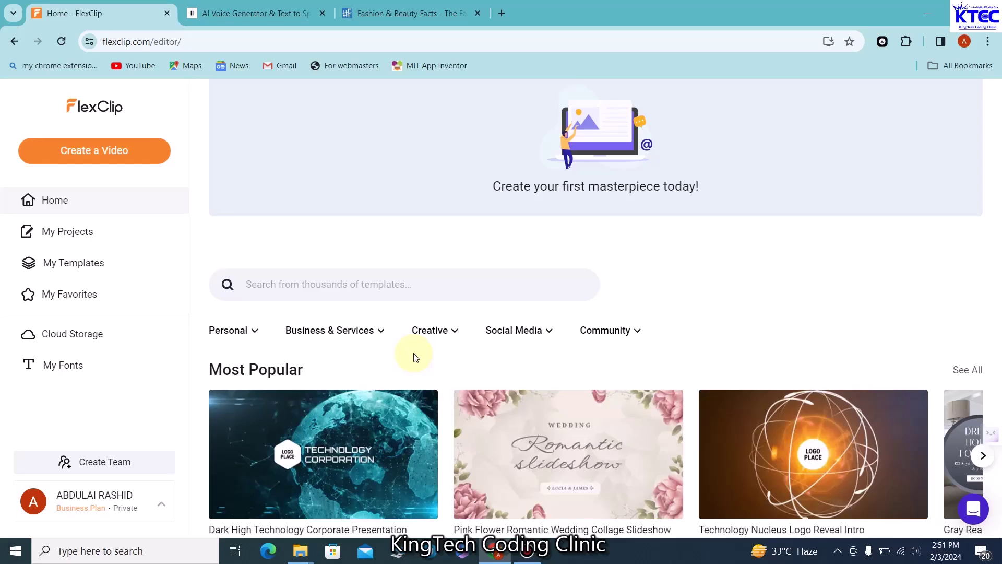
scroll(415, 357, "down", 1)
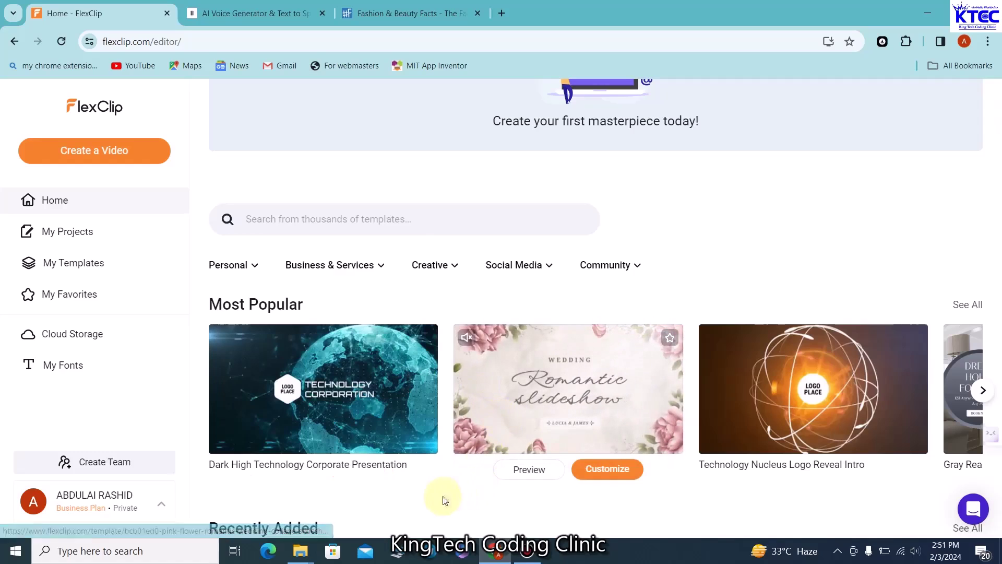
scroll(328, 269, "down", 1)
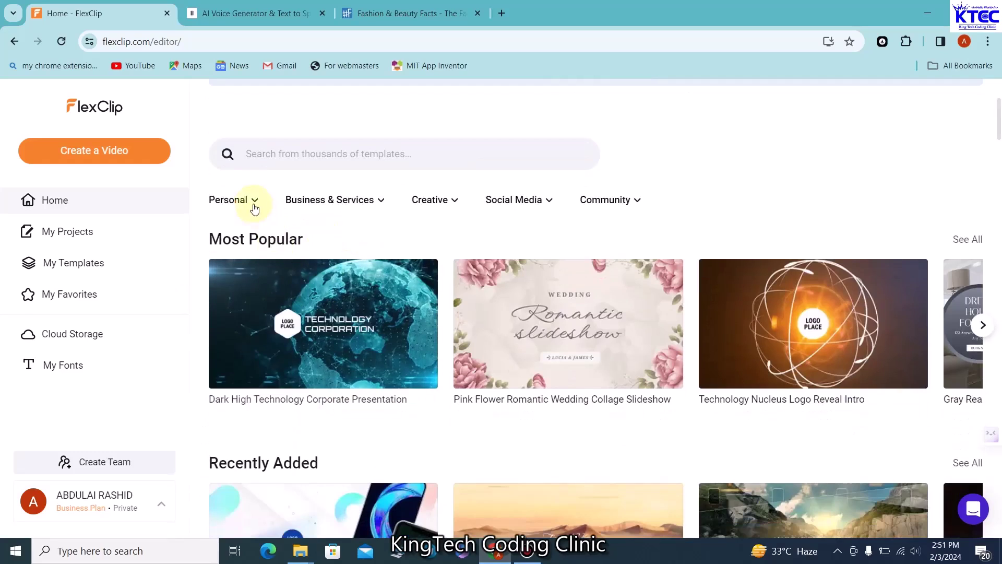
left_click(252, 203)
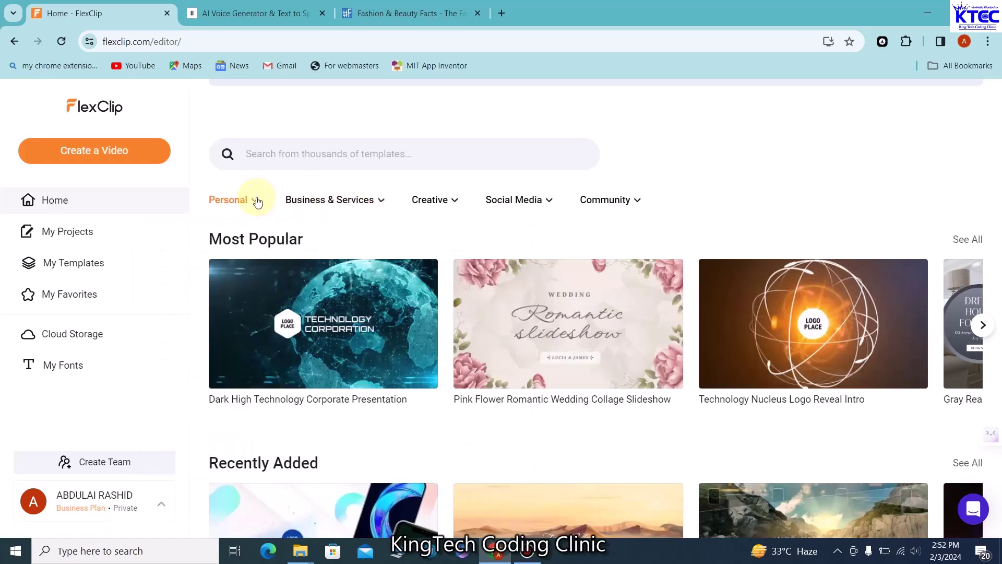
mouse_move(375, 202)
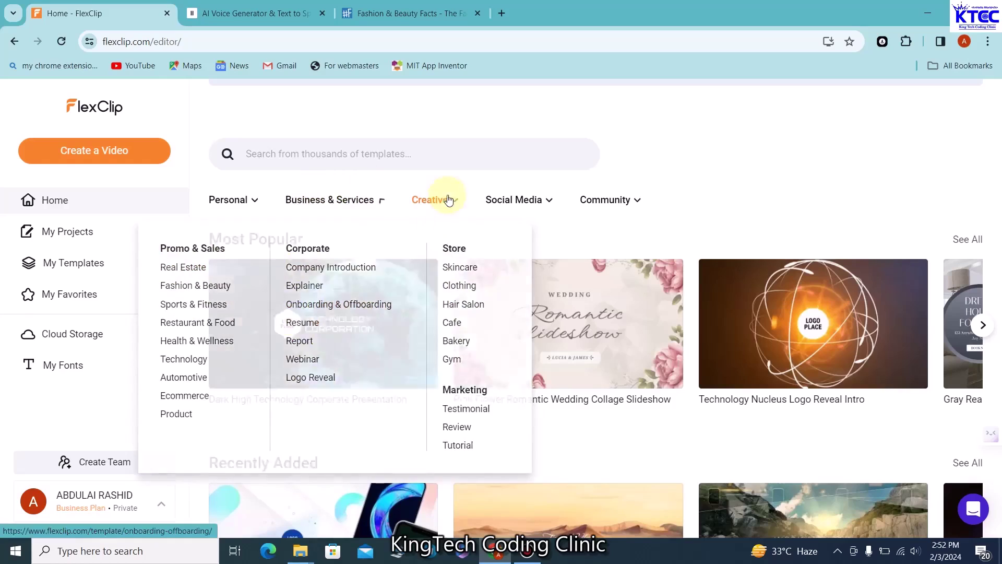
mouse_move(455, 208)
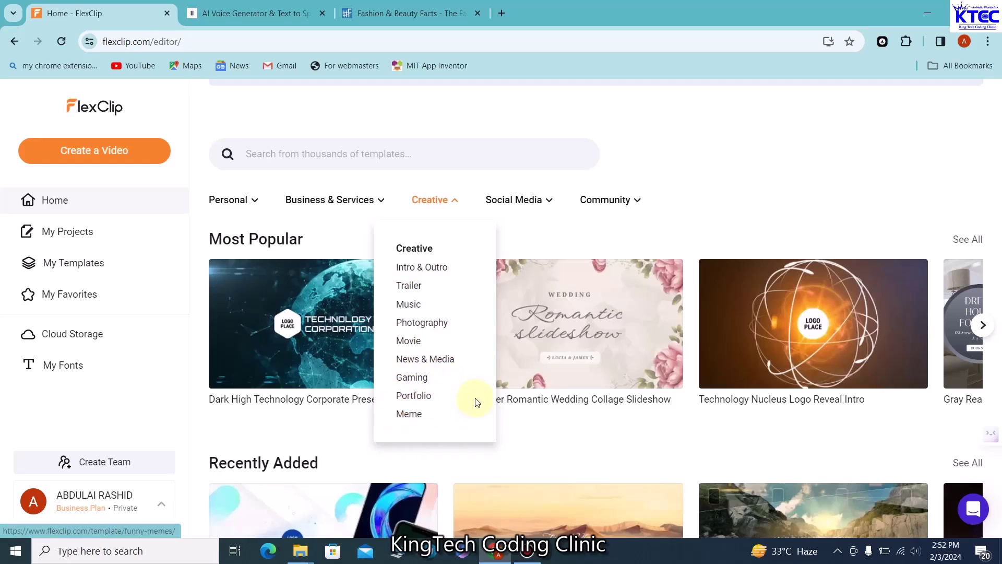
mouse_move(547, 206)
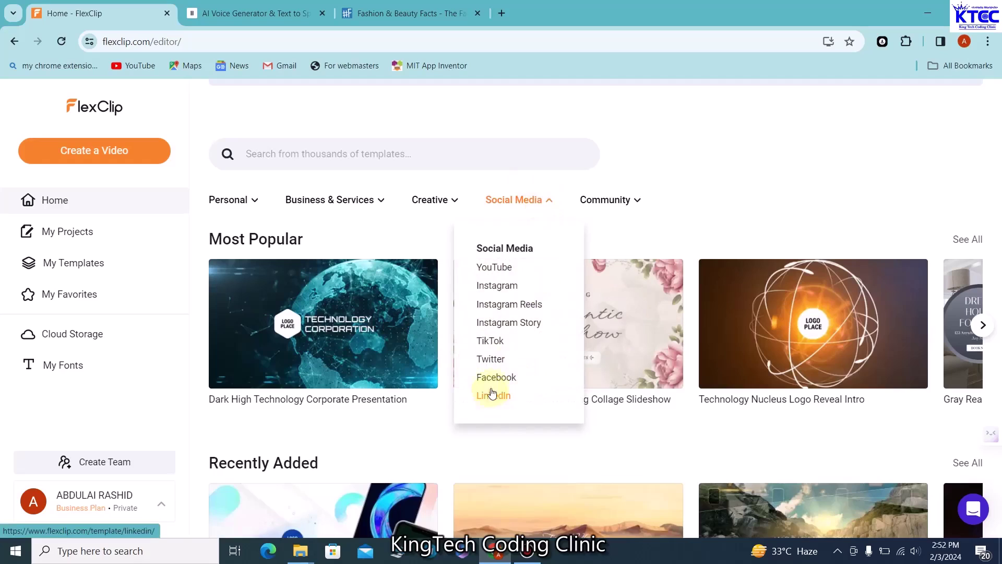
mouse_move(634, 208)
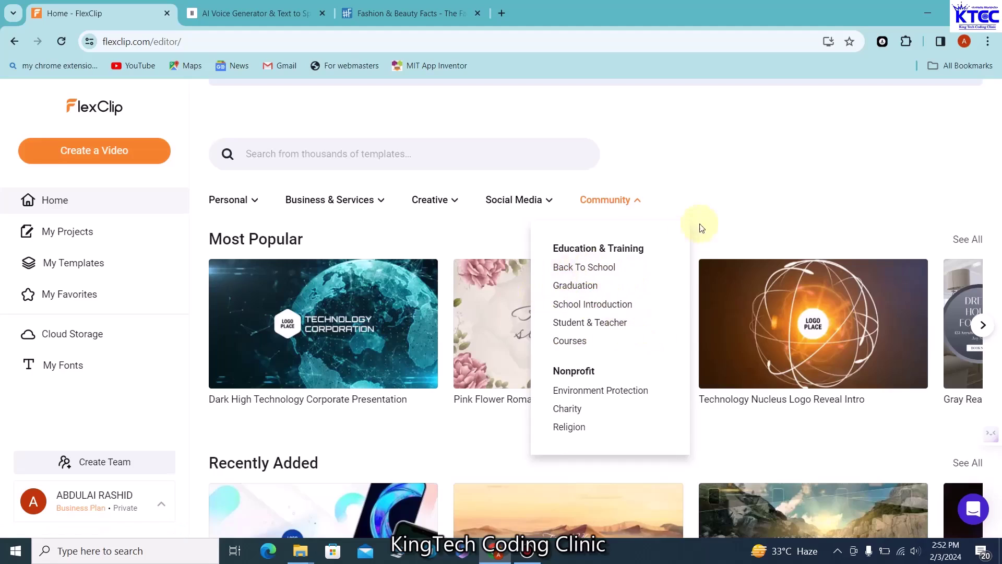
mouse_move(358, 302)
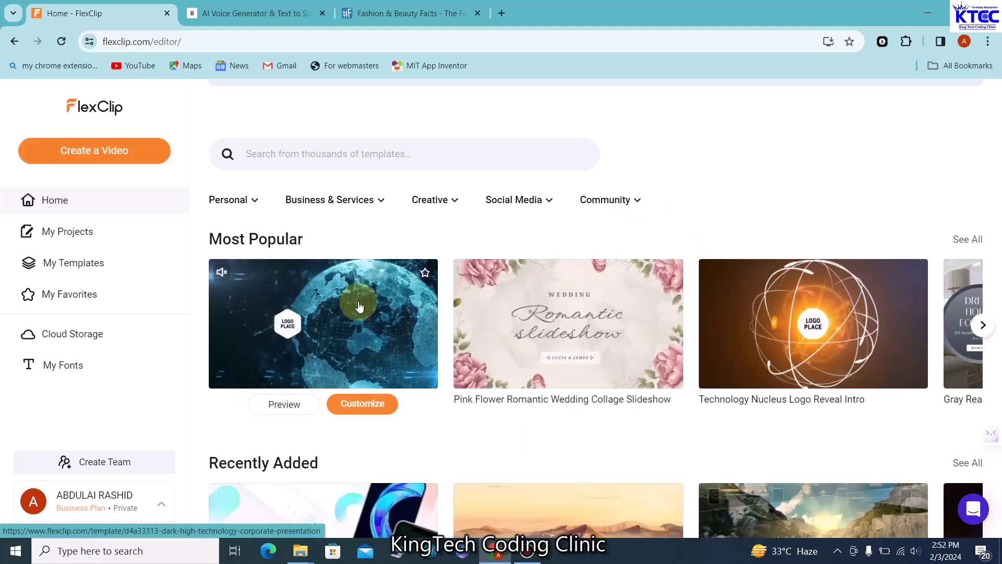
scroll(358, 302, "down", 5)
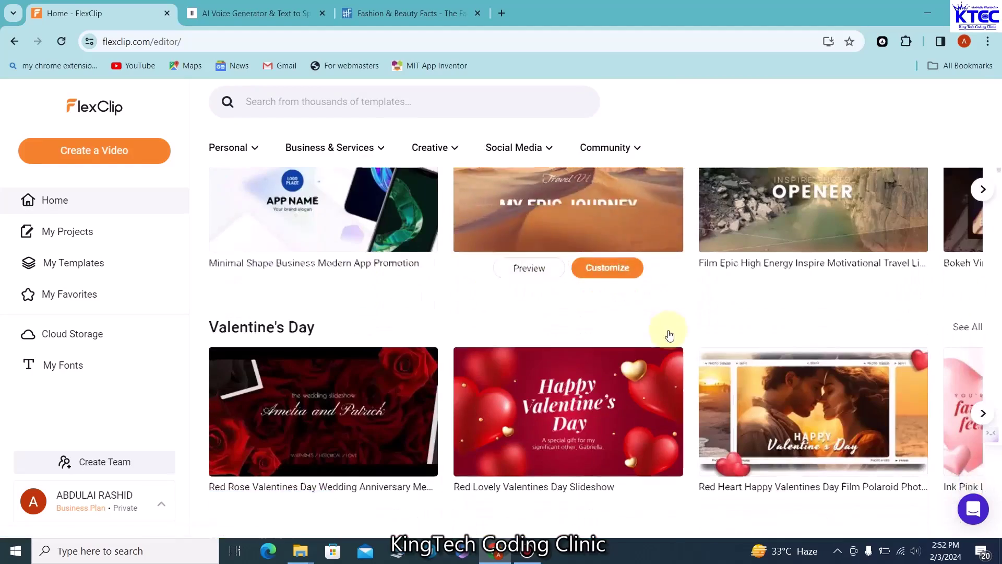
scroll(609, 347, "down", 5)
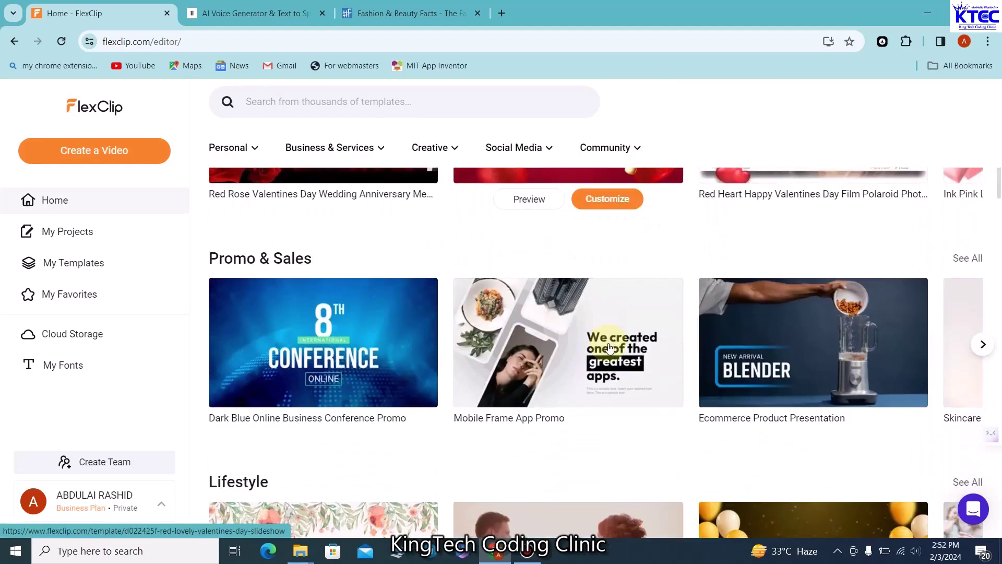
scroll(609, 347, "down", 5)
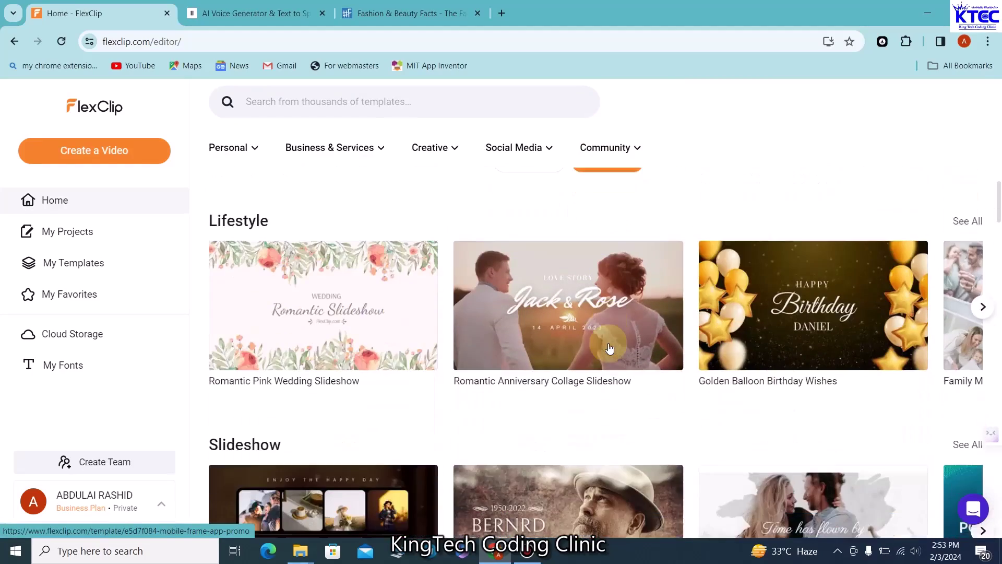
scroll(609, 348, "down", 6)
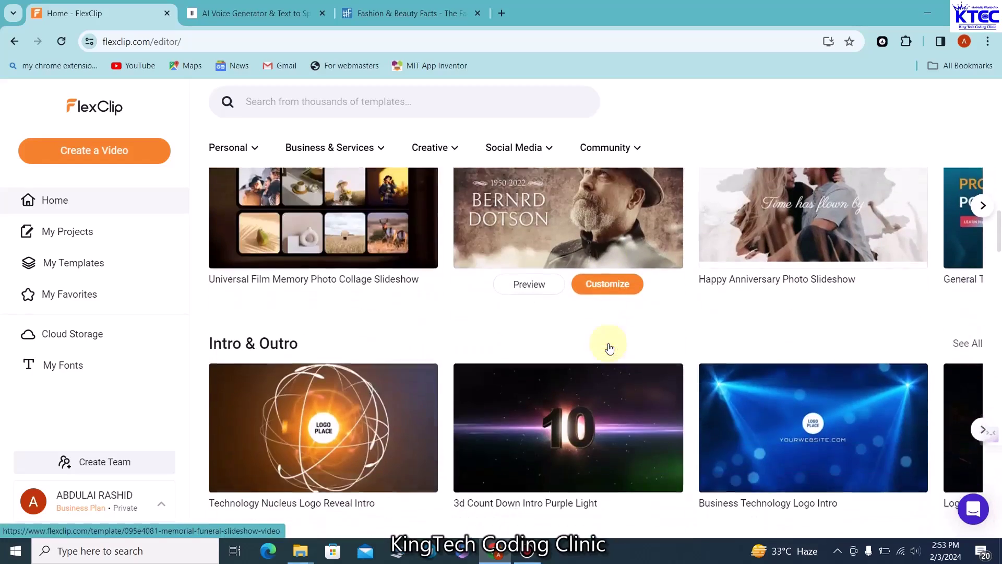
scroll(609, 348, "down", 5)
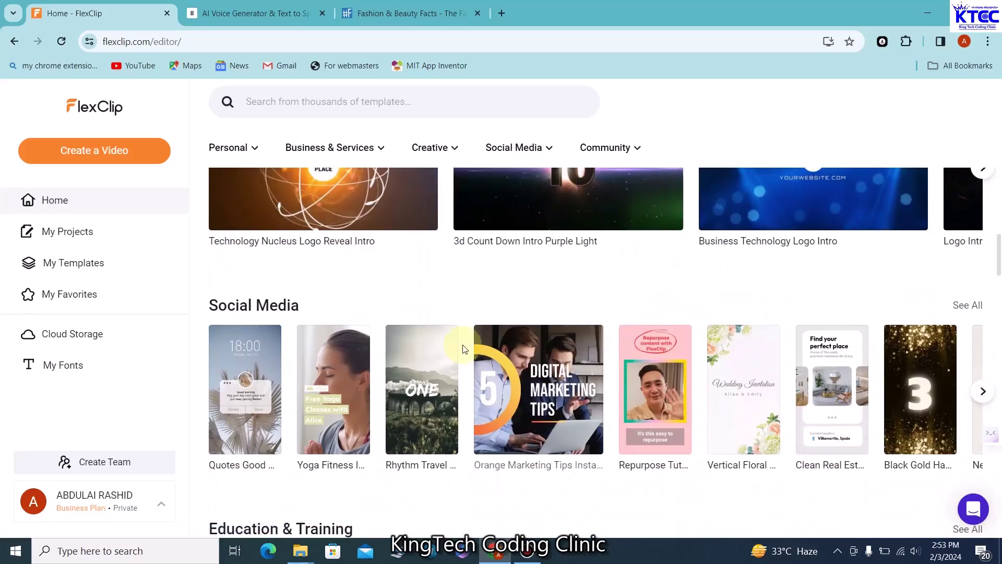
scroll(464, 348, "down", 1)
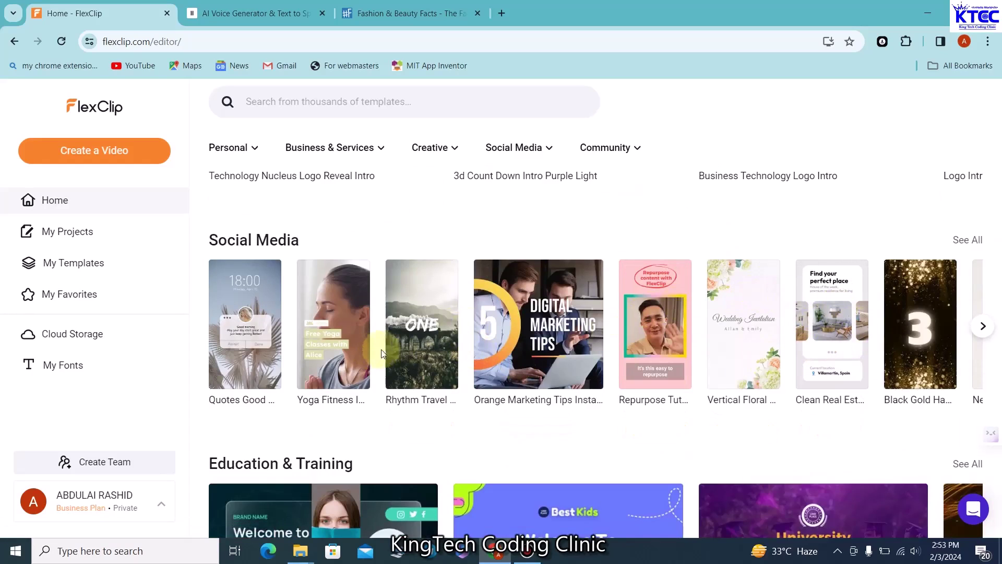
scroll(381, 353, "down", 2)
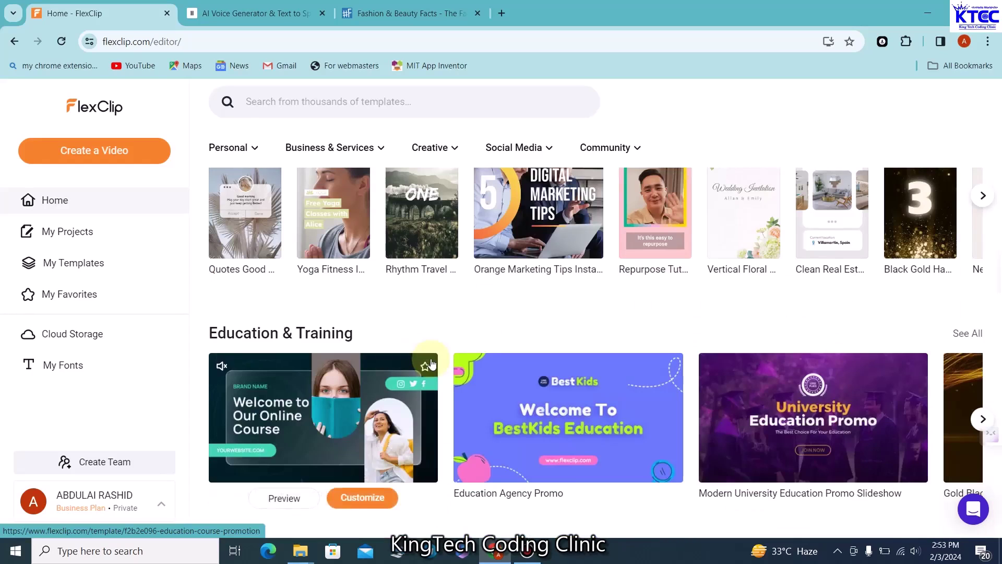
scroll(431, 363, "up", 4)
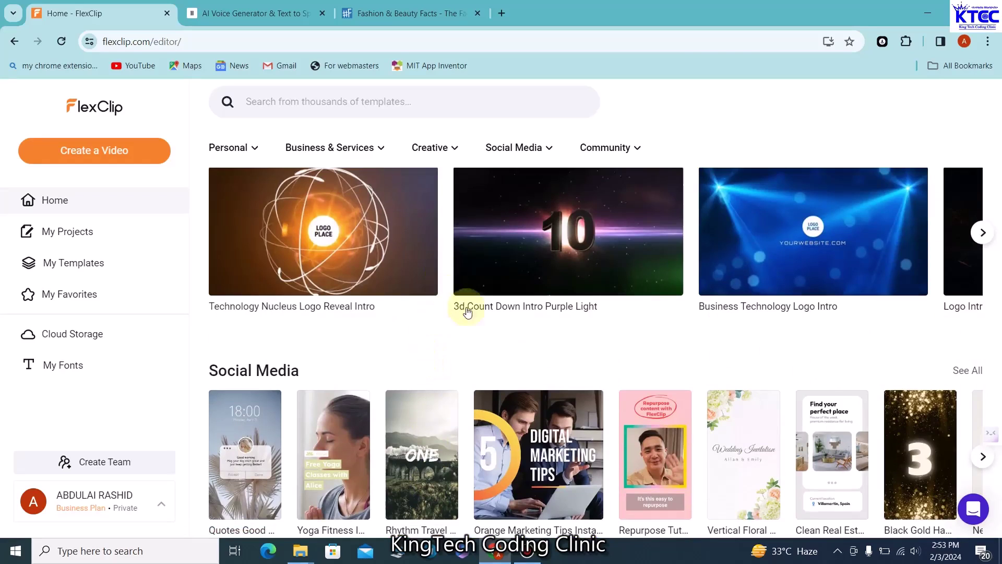
scroll(405, 291, "up", 8)
scroll(404, 291, "up", 15)
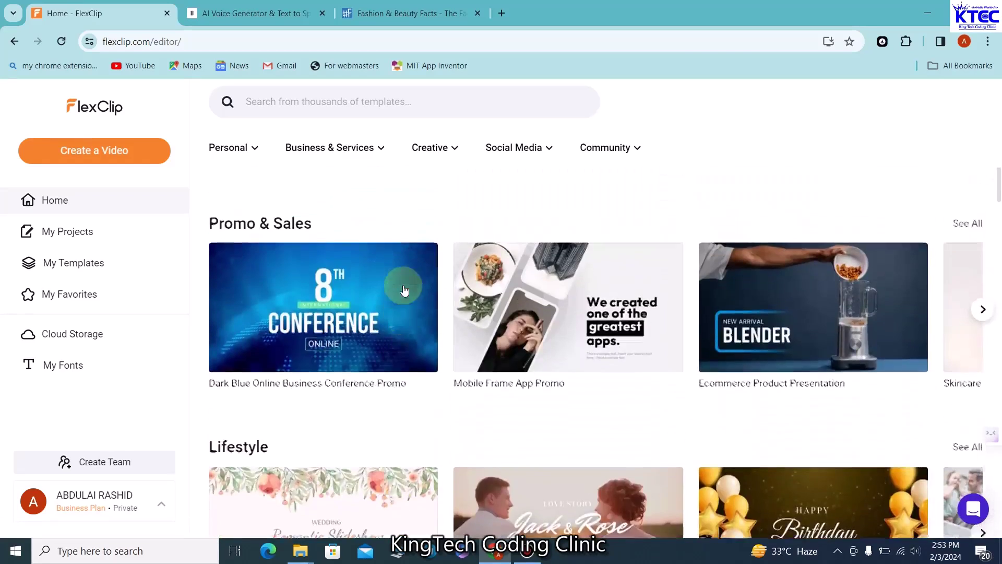
scroll(404, 290, "up", 3)
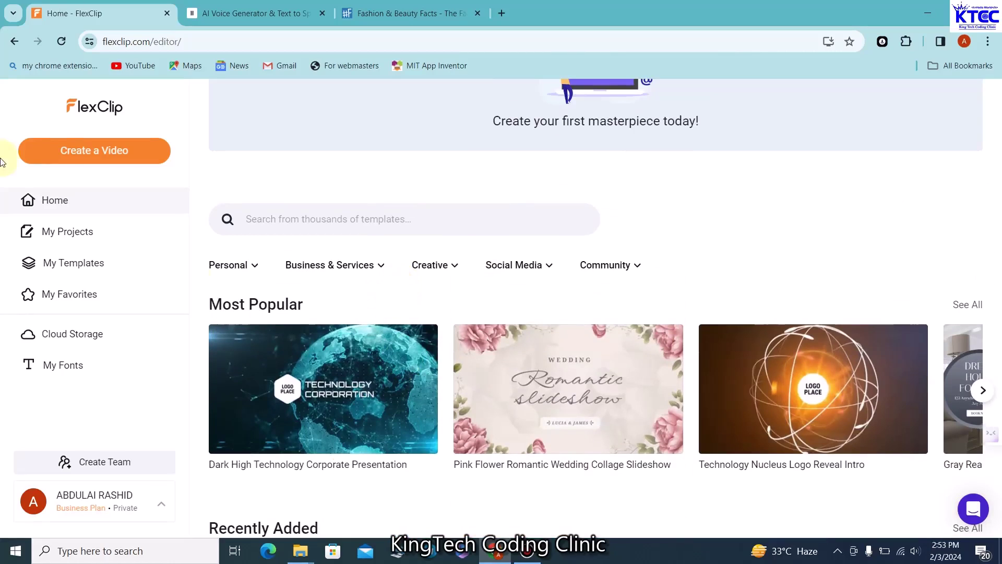
Create a blank 16:9 project, skip importing media, and head back to the home page
left_click(96, 157)
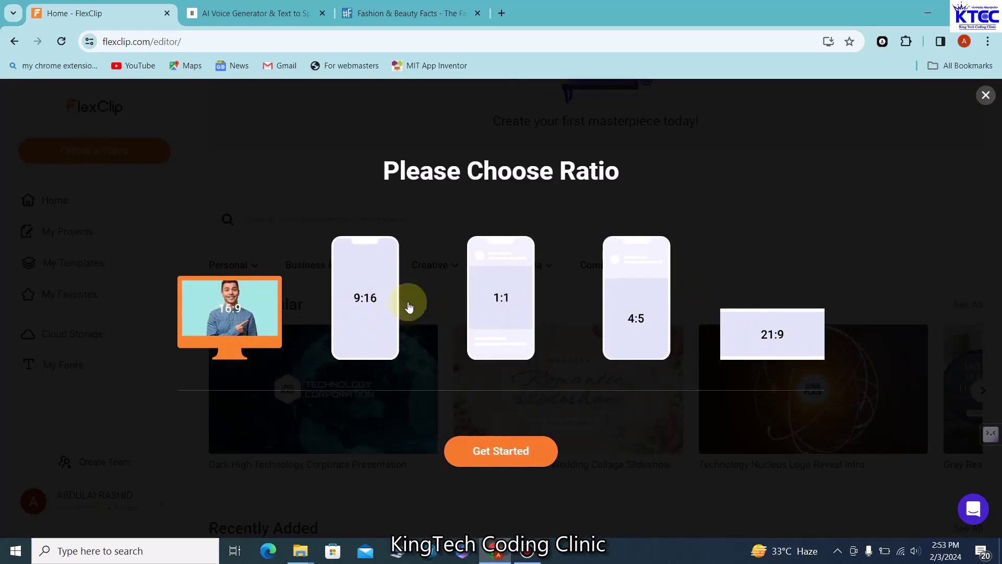
left_click(487, 461)
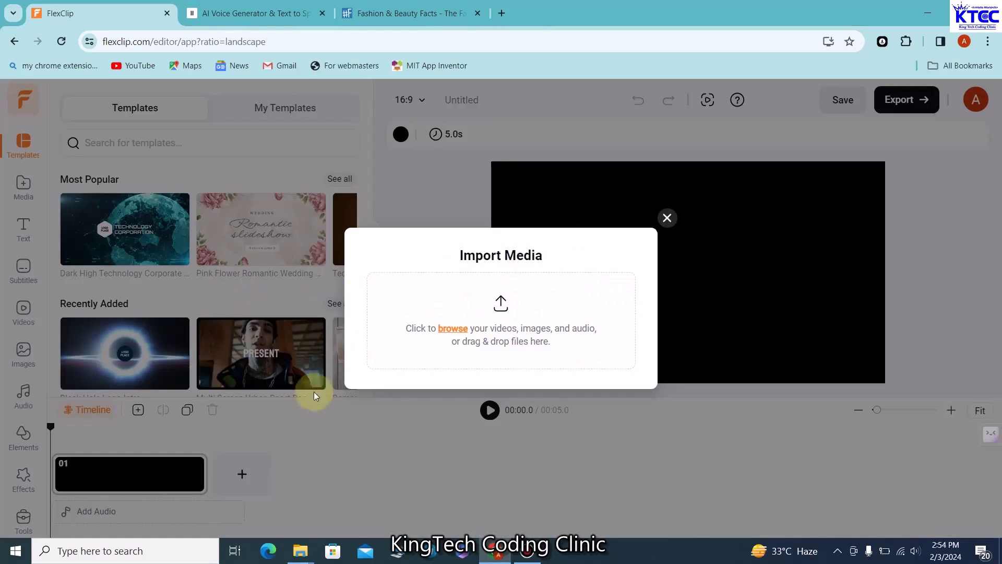
left_click(453, 329)
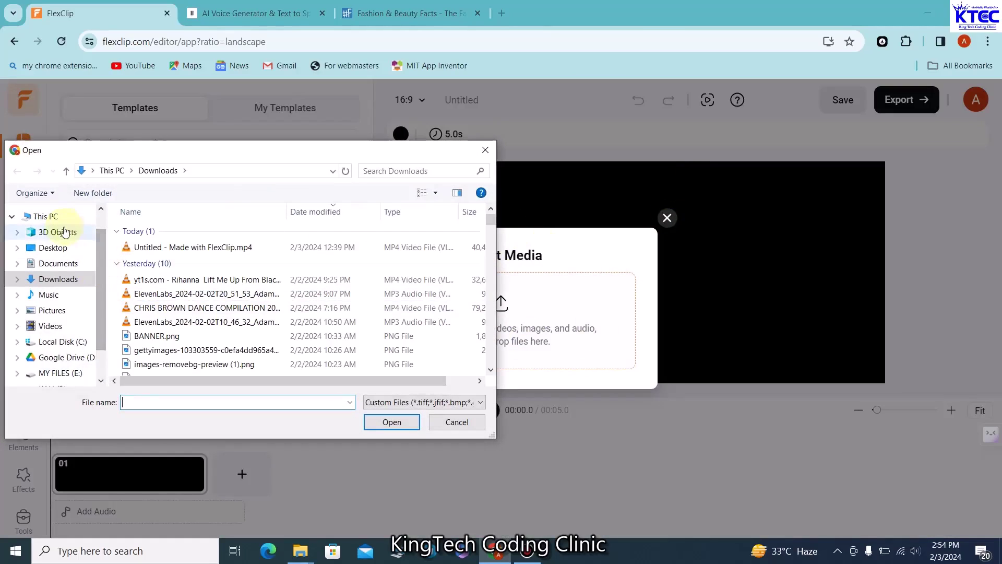
left_click(456, 422)
left_click(667, 217)
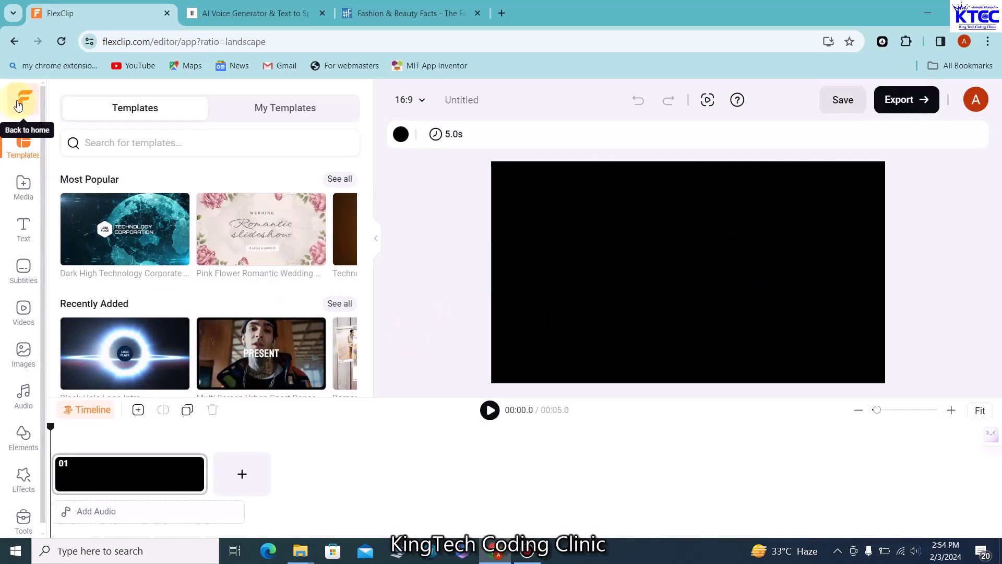
left_click(18, 106)
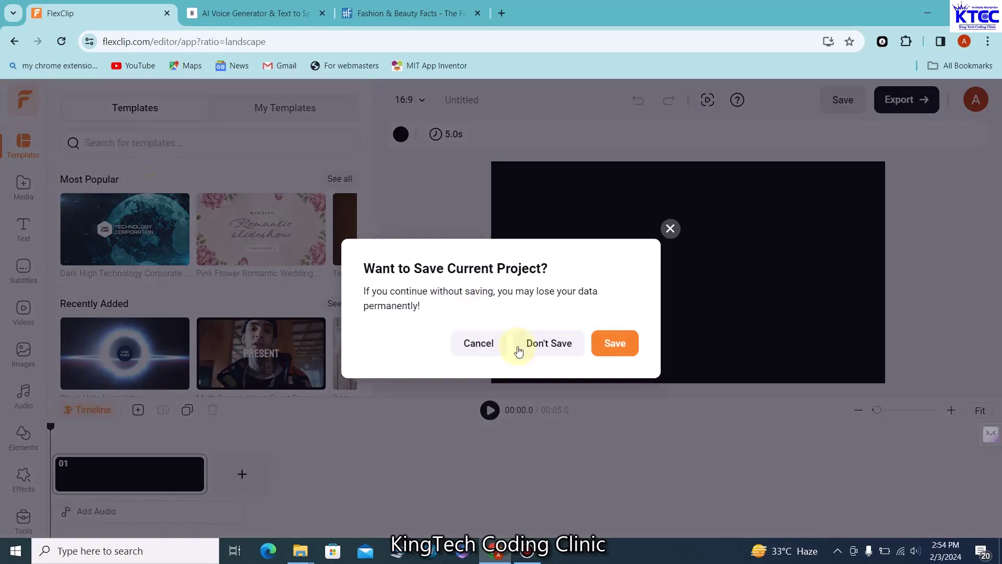
Discard the blank project and open the Business & Services > Company Introduction templates
left_click(546, 355)
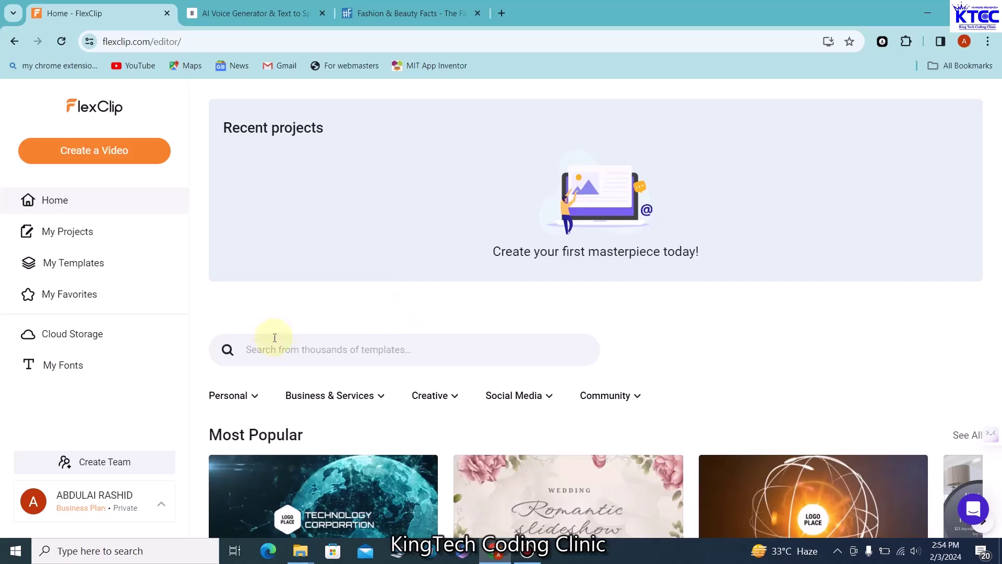
scroll(388, 376, "down", 2)
mouse_move(381, 265)
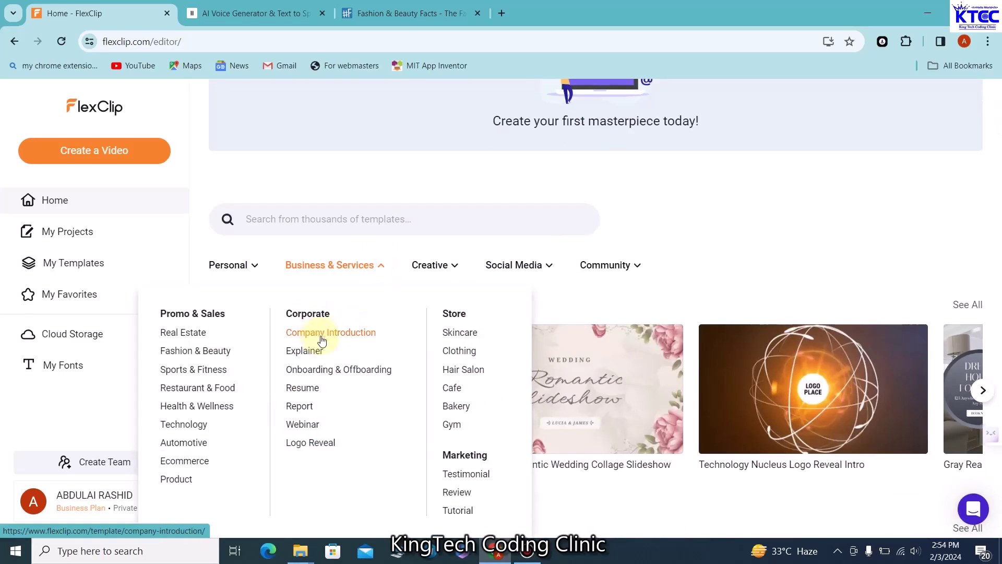
left_click(340, 334)
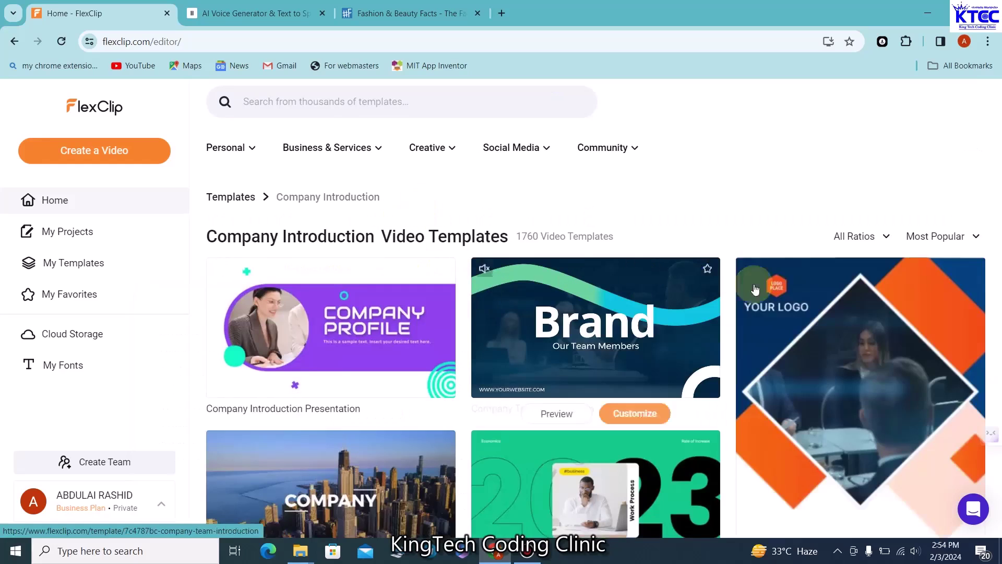
Browse the templates and customize the purple Company Introduction Presentation
scroll(652, 334, "down", 3)
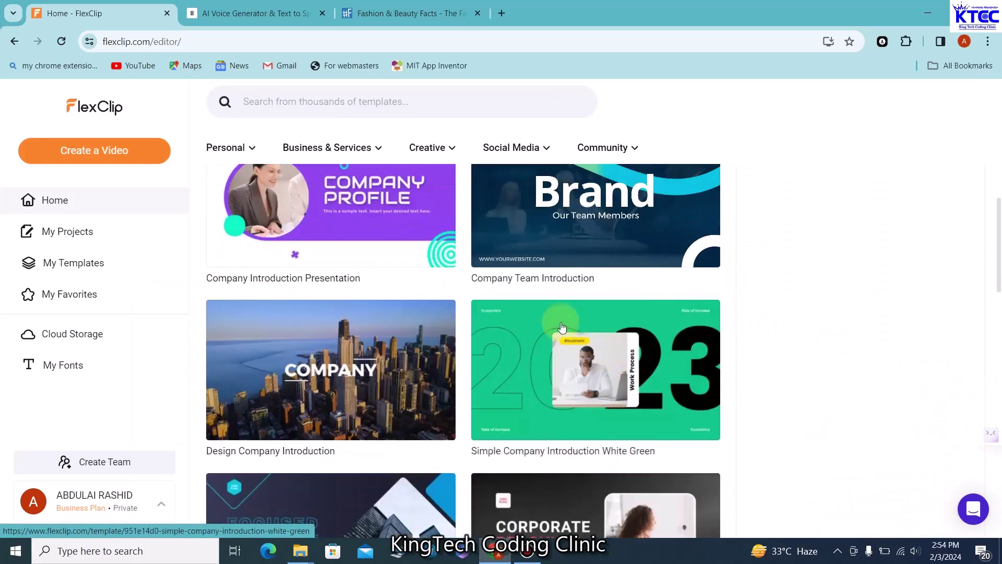
scroll(819, 303, "down", 1)
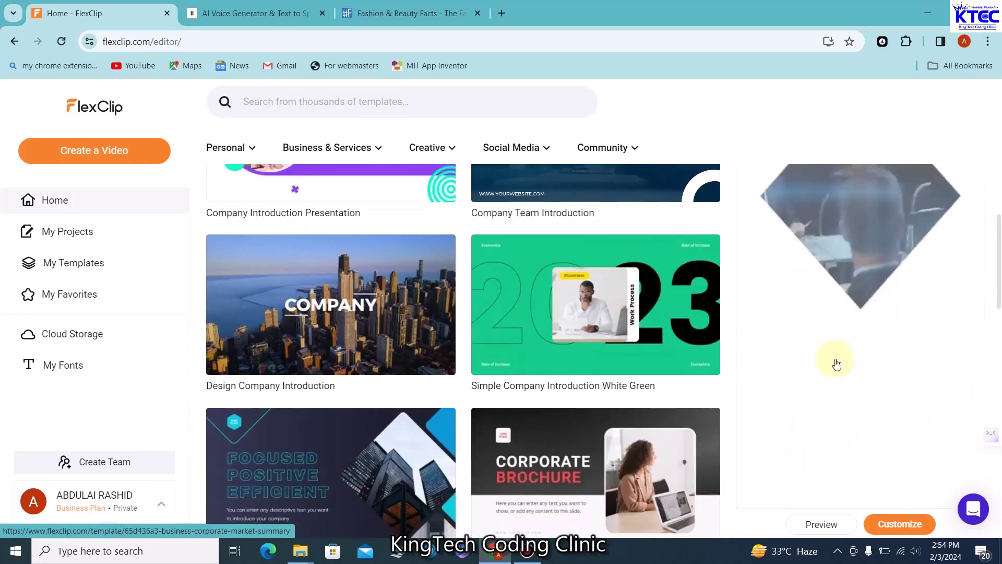
scroll(313, 292, "up", 2)
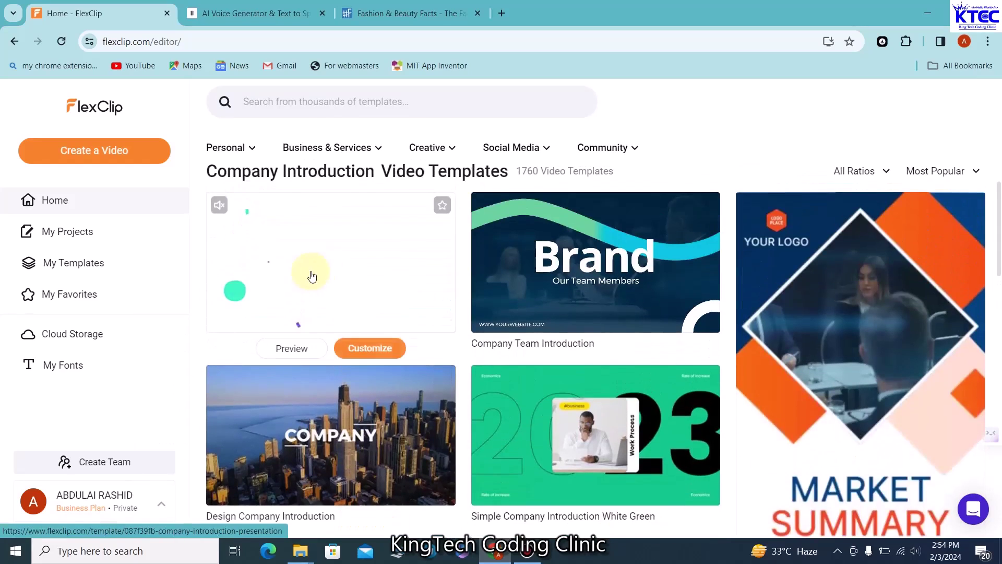
scroll(340, 434, "down", 3)
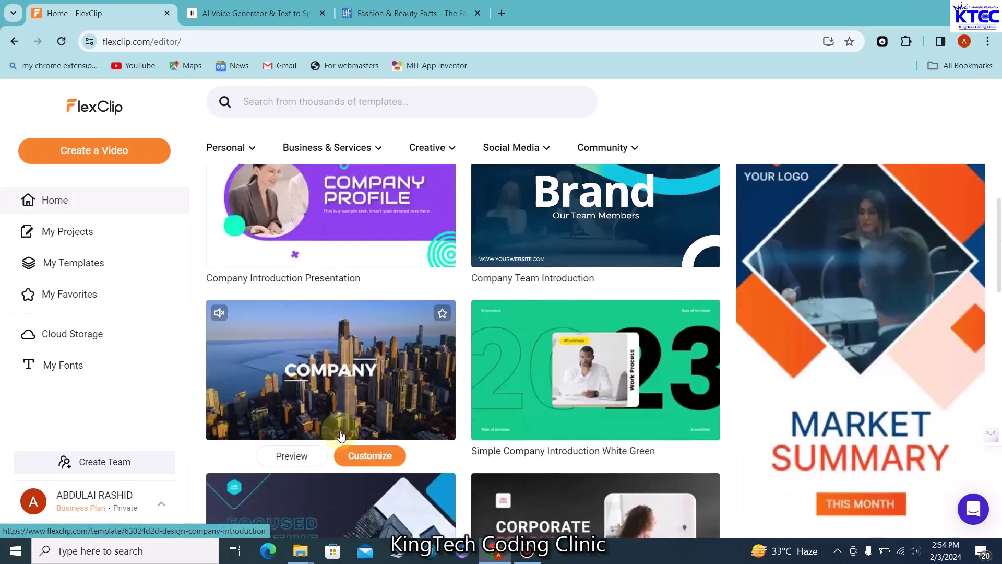
scroll(340, 436, "down", 9)
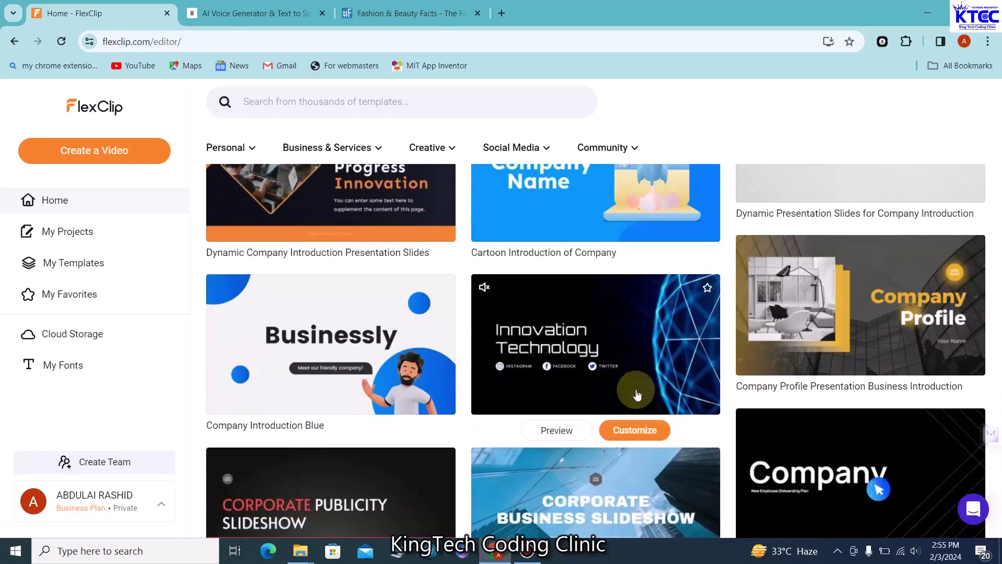
scroll(467, 362, "up", 2)
scroll(467, 361, "up", 12)
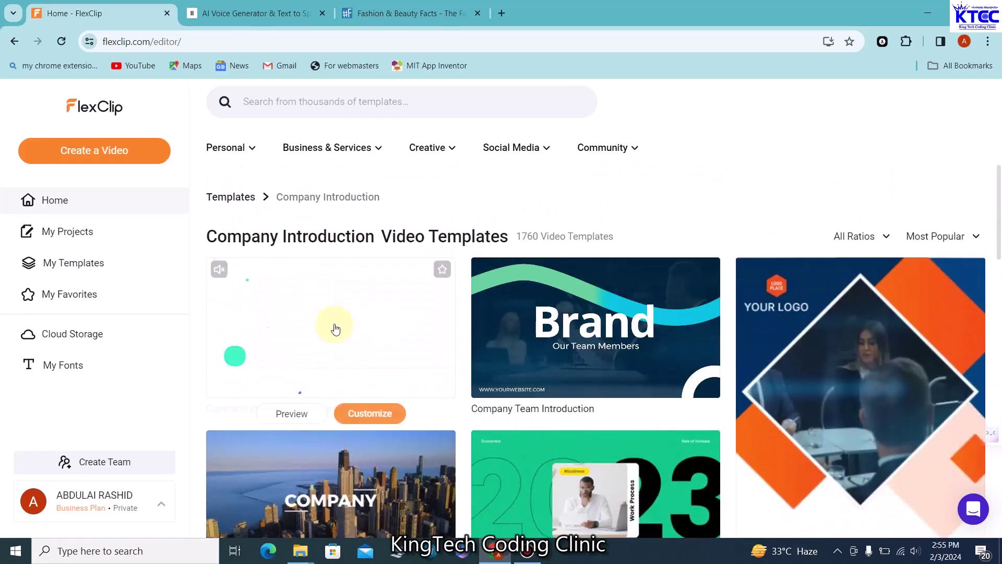
left_click(363, 414)
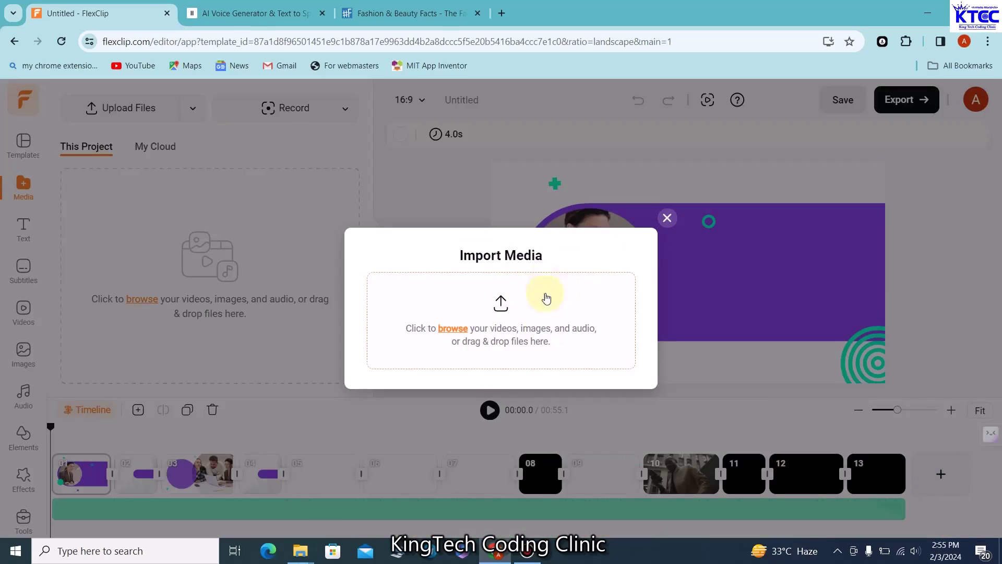
Upload MY LOGO IN CIRCLE.png and MY LOGO.PNG from the Desktop into the project
left_click(460, 332)
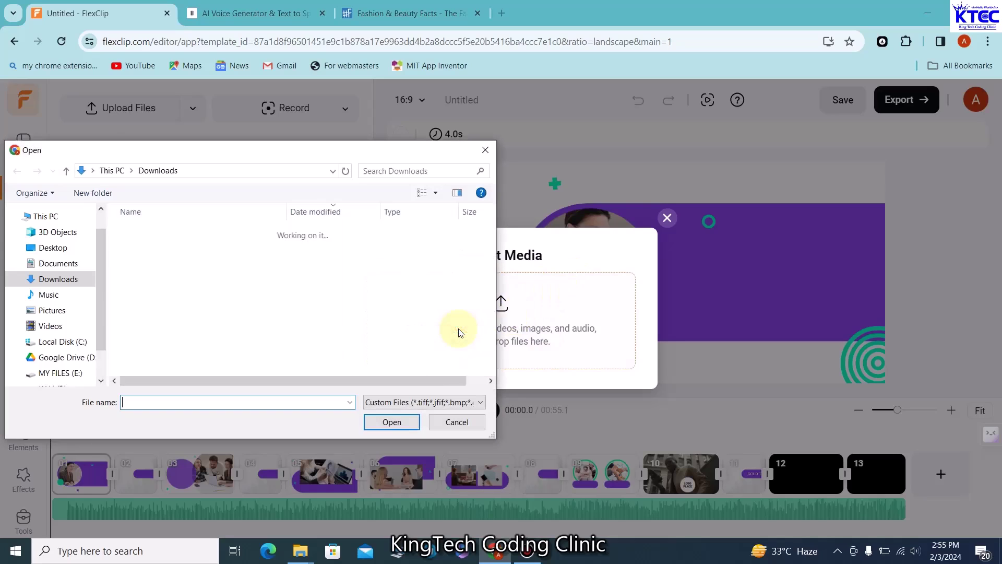
left_click(53, 247)
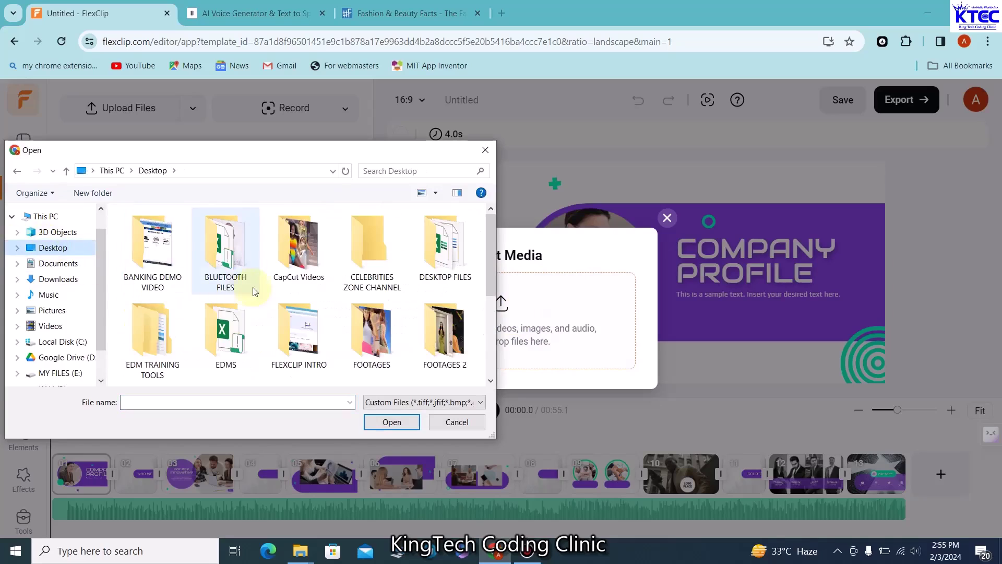
scroll(261, 302, "down", 3)
left_click(372, 342)
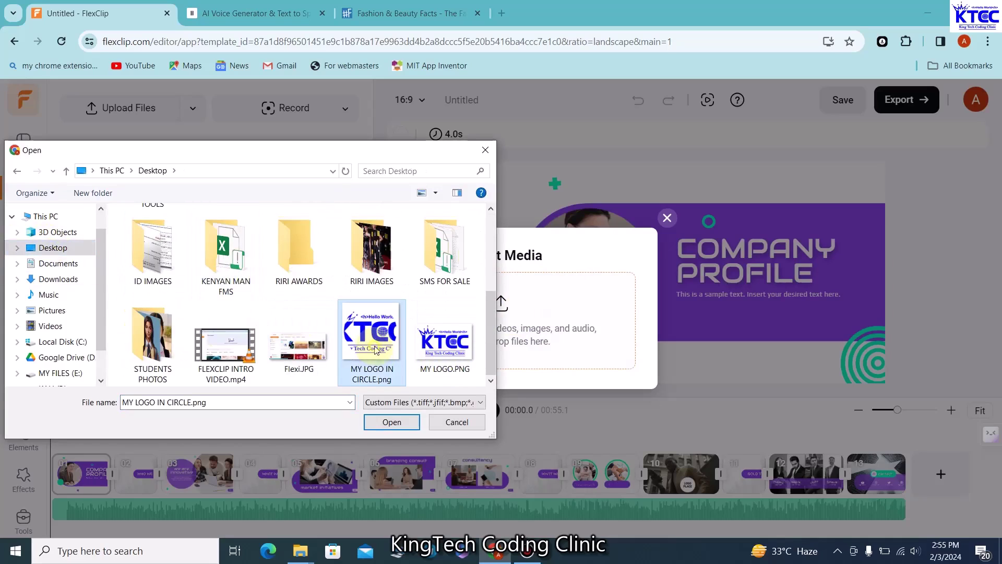
left_click(435, 350, "ctrl")
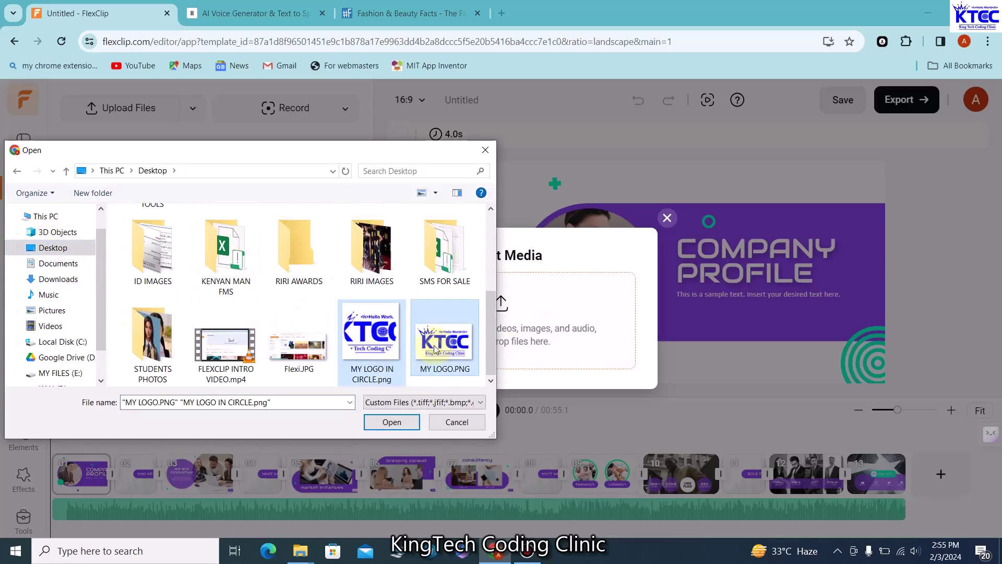
left_click(393, 422)
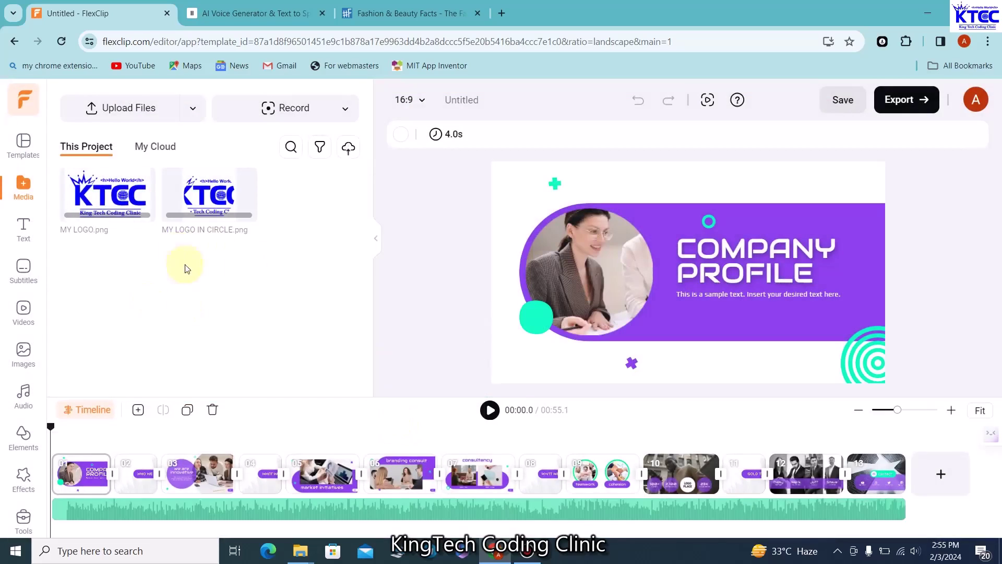
Replace the Company Profile slide's round photo with the circular KTCC logo
mouse_move(110, 195)
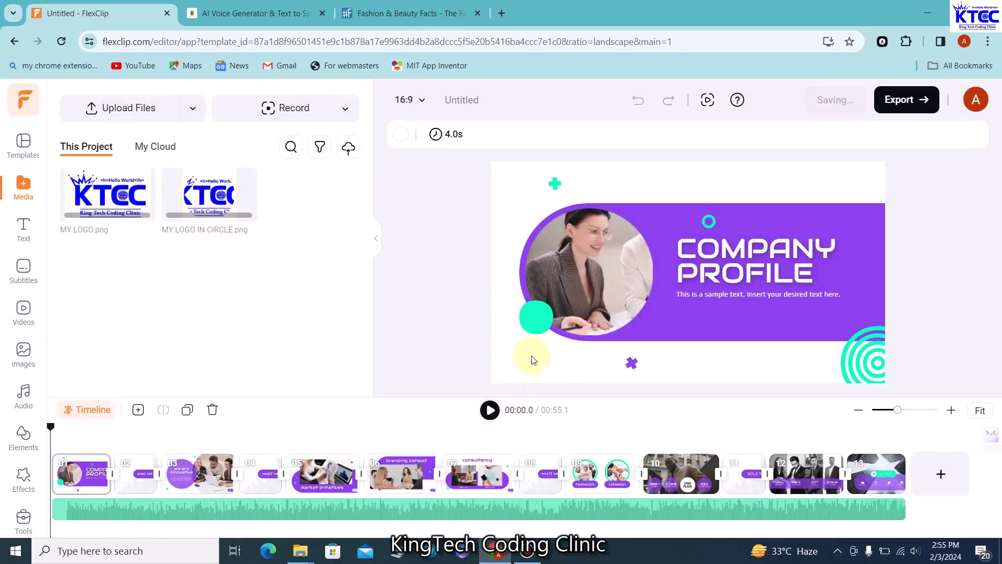
left_click(489, 410)
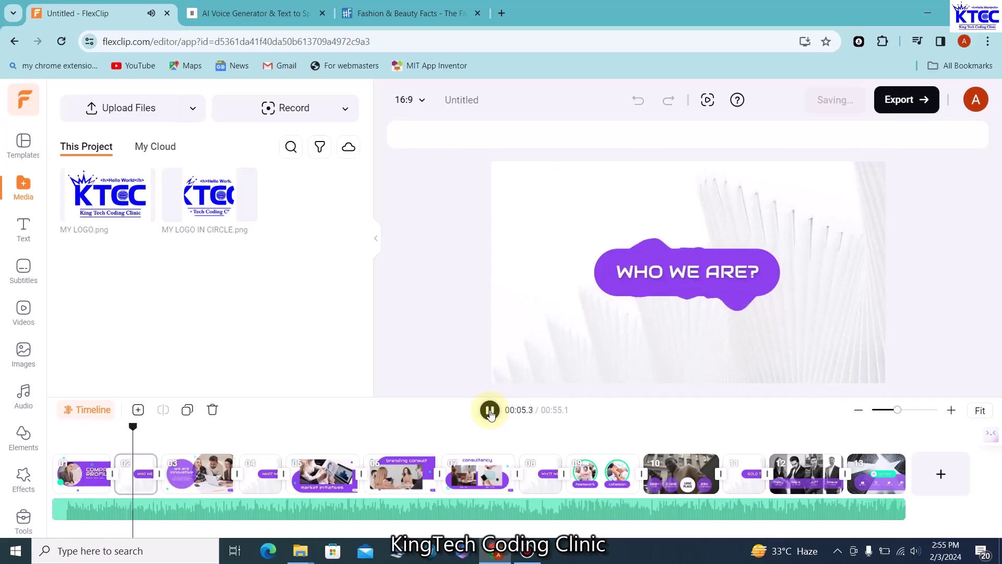
left_click(489, 411)
left_click_drag(134, 432, 68, 427)
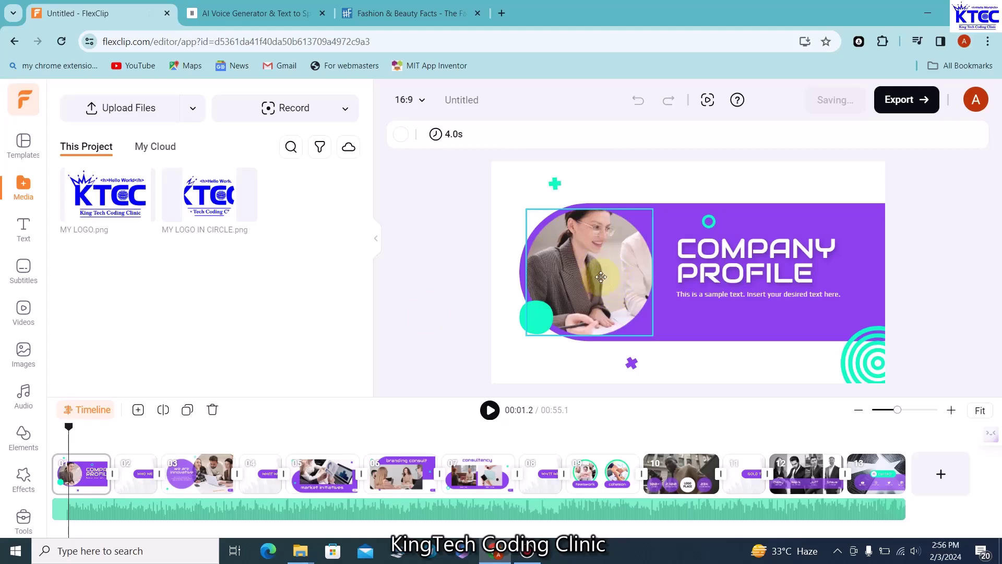
mouse_move(175, 211)
left_click_drag(202, 200, 587, 263)
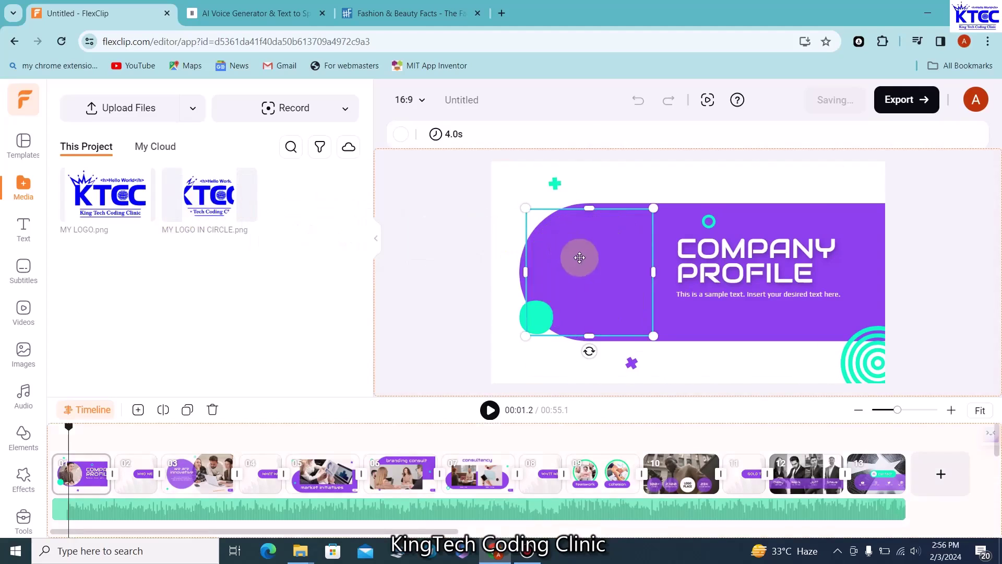
left_click(730, 254)
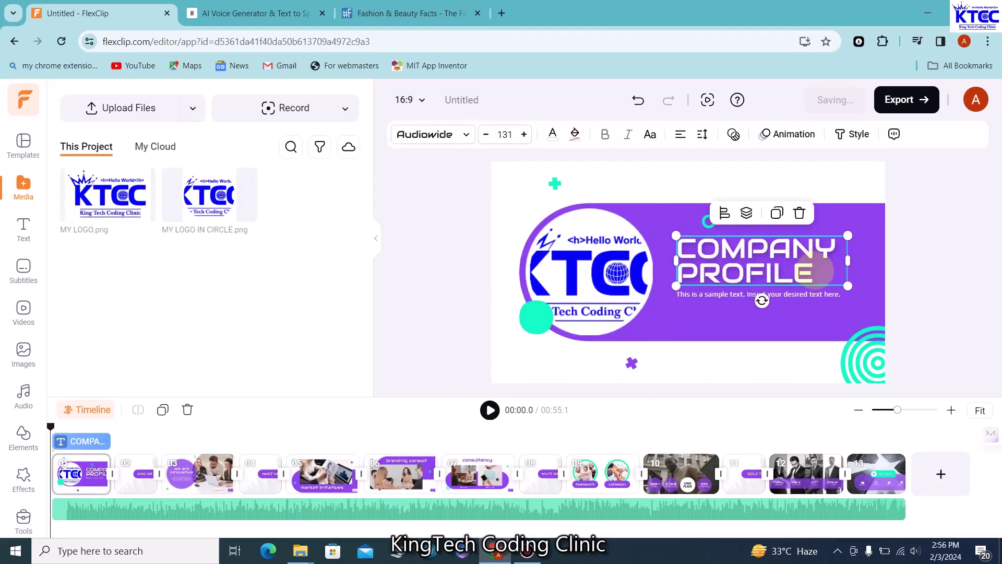
Replace the COMPANY PROFILE title with KINGTECH
left_click_drag(814, 271, 722, 271)
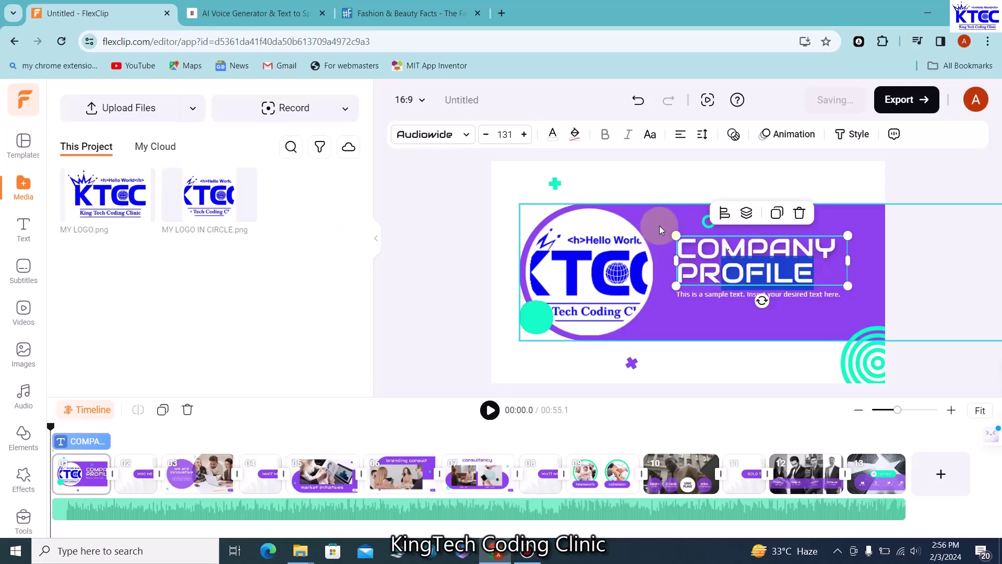
left_click(822, 290)
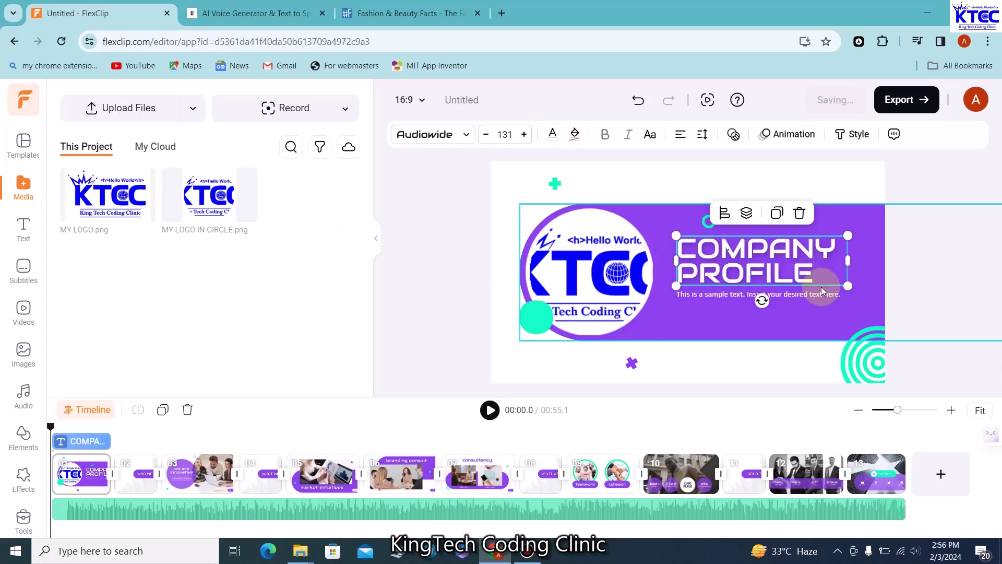
key("BackSpace")
key("BackSpace")
key("BackSpace")
key("BackSpace")
key("BackSpace")
key("BackSpace")
key("BackSpace")
key("BackSpace")
key("BackSpace")
key("BackSpace")
key("BackSpace")
key("BackSpace")
key("BackSpace")
key("BackSpace")
key("BackSpace")
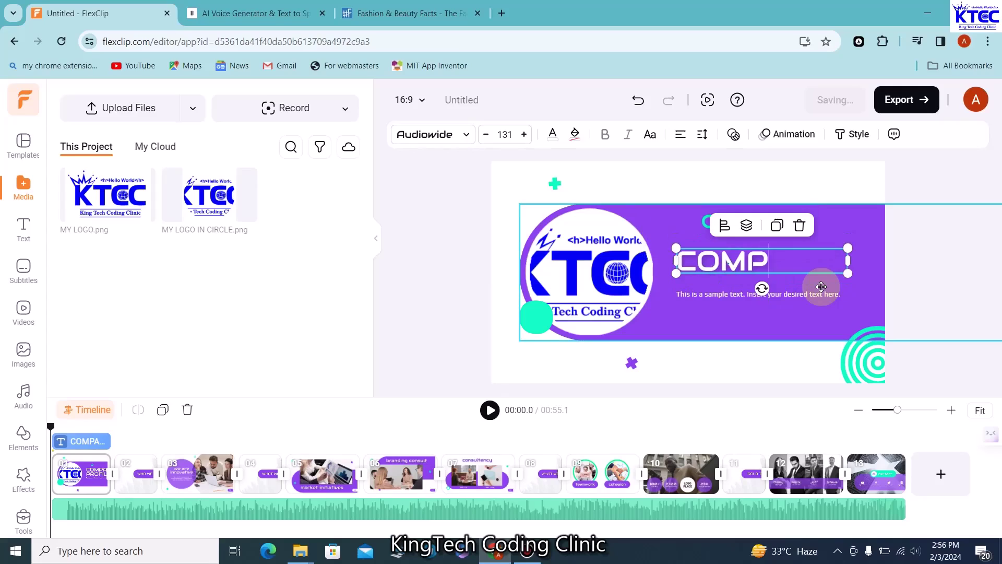
type("KIN")
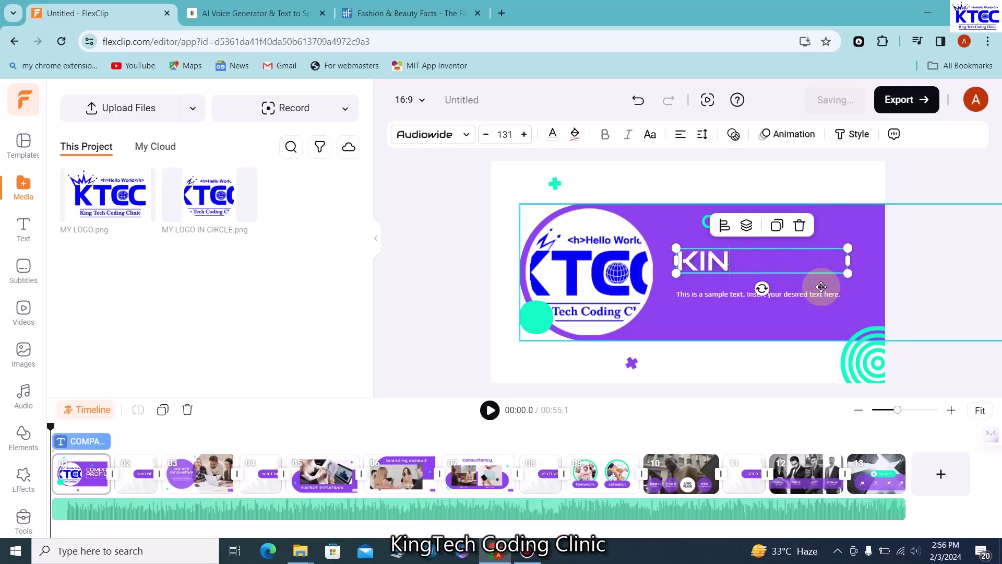
type("GTECH")
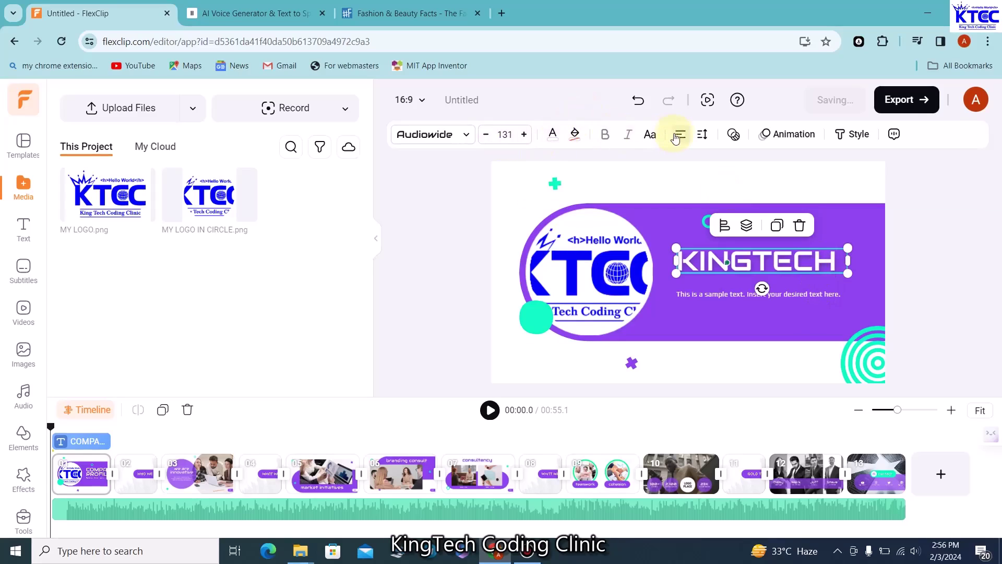
Centre the CODE WITH EASE tagline, enlarge it to size 38, and nudge it up under KINGTECH
left_click(788, 294)
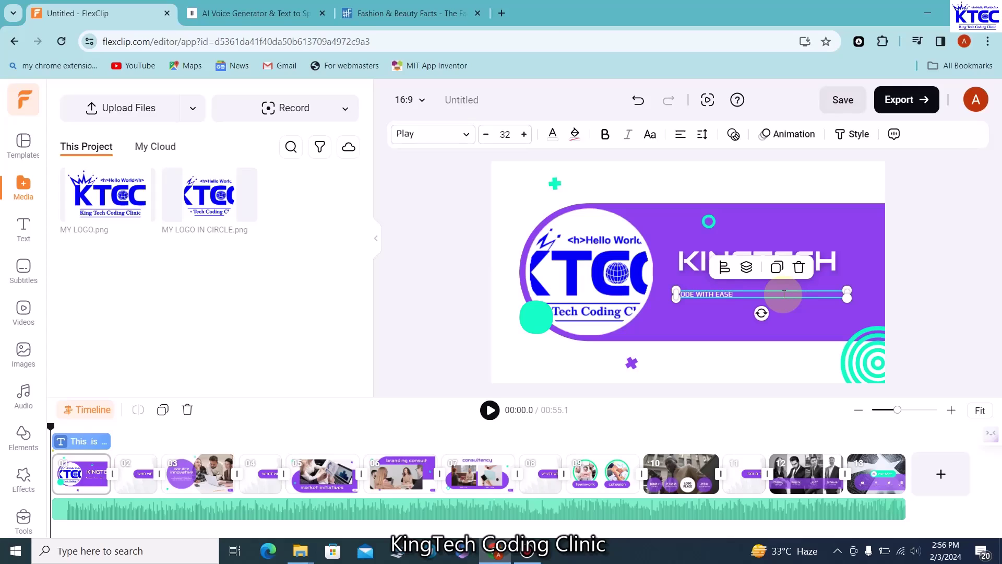
left_click(681, 138)
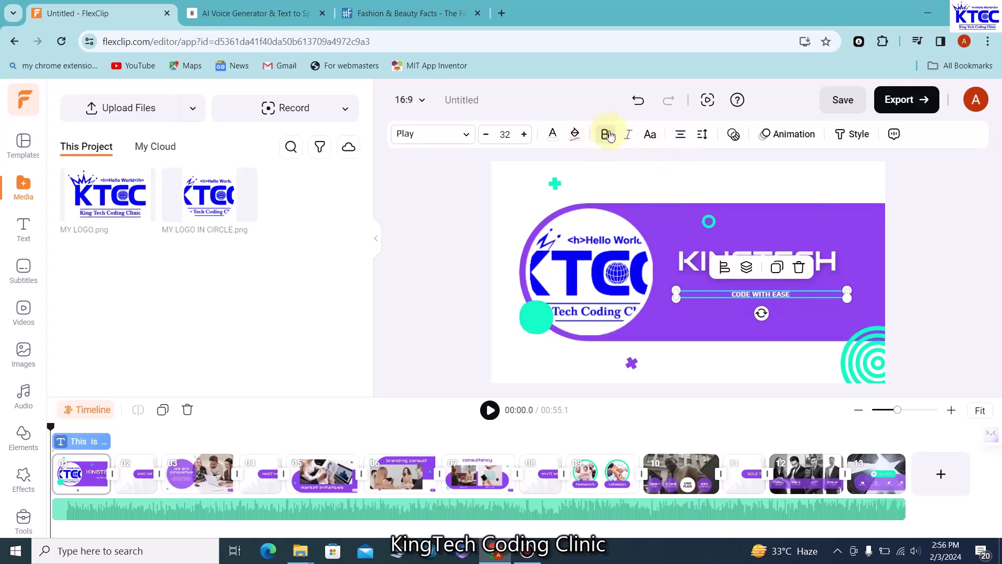
left_click(524, 136)
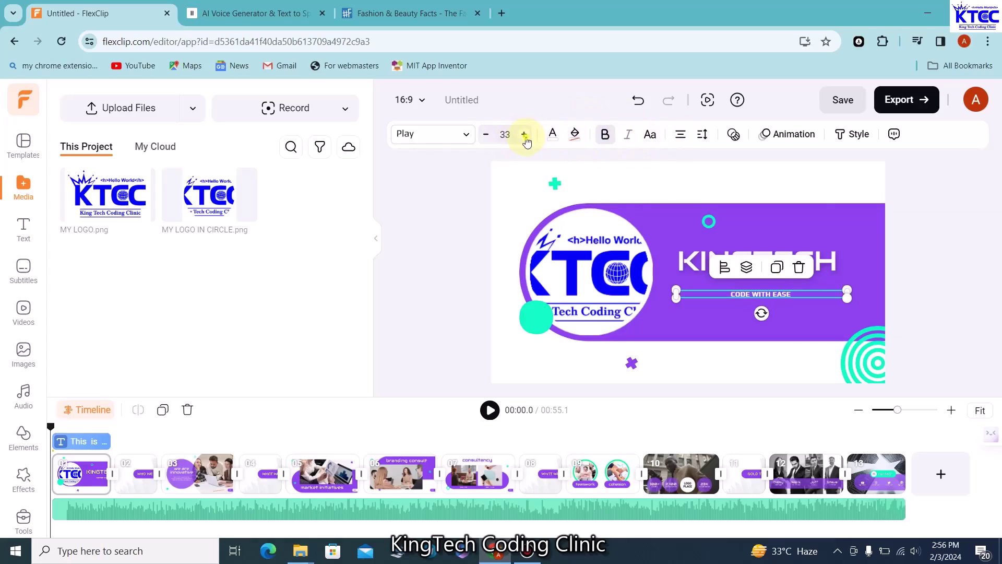
left_click(524, 136)
left_click(525, 135)
left_click(525, 135)
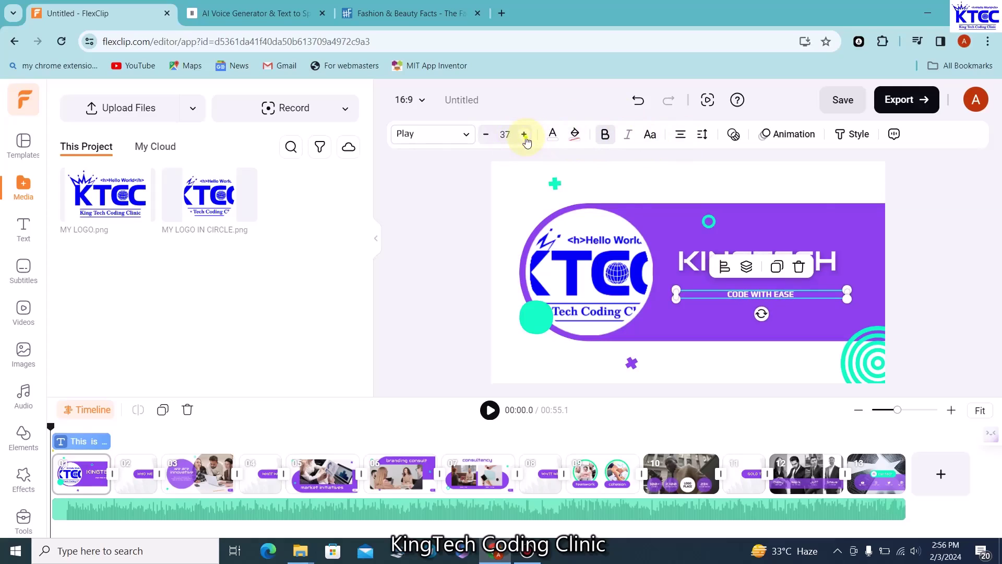
left_click(524, 135)
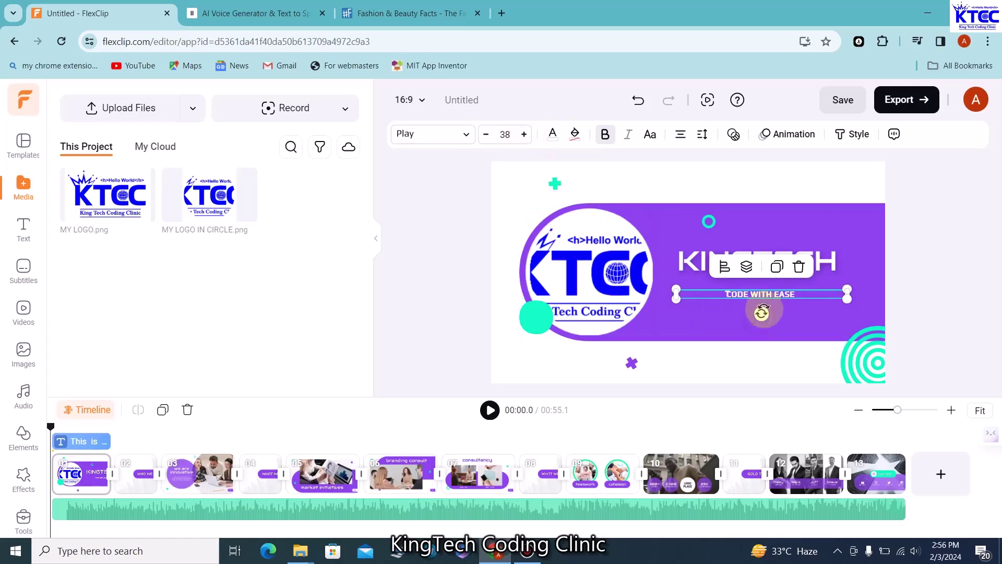
left_click(786, 325)
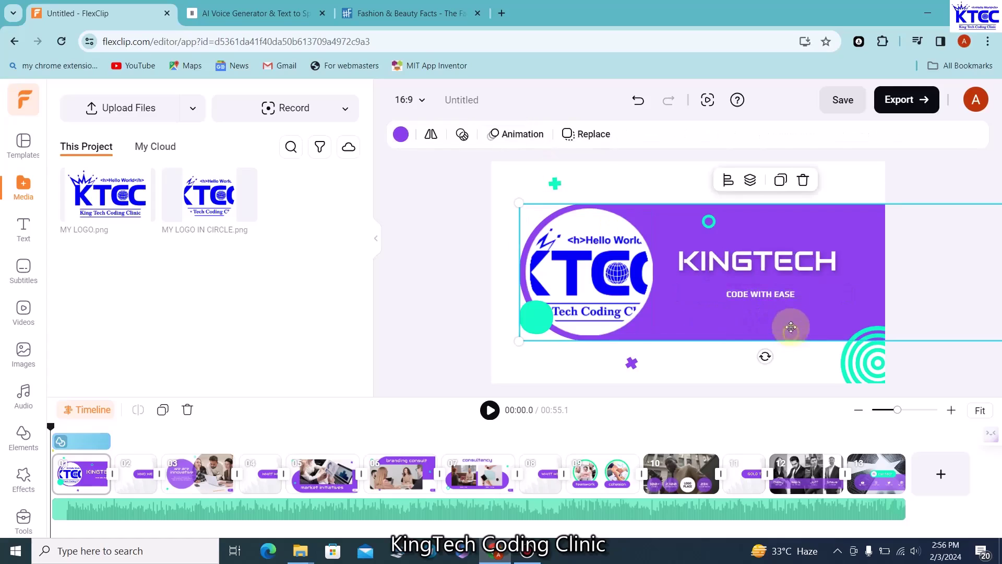
left_click(778, 295)
left_click_drag(779, 294, 777, 286)
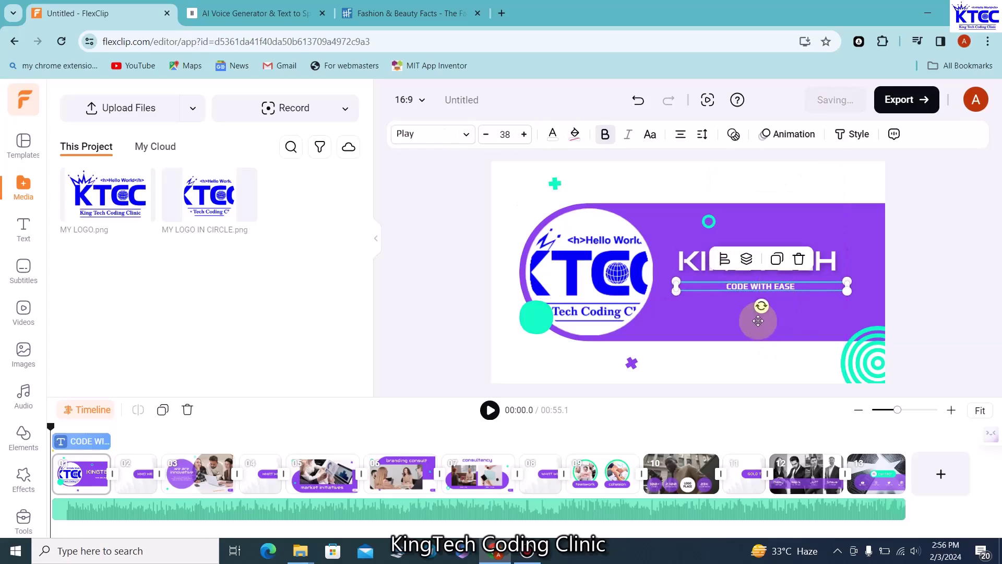
left_click(460, 281)
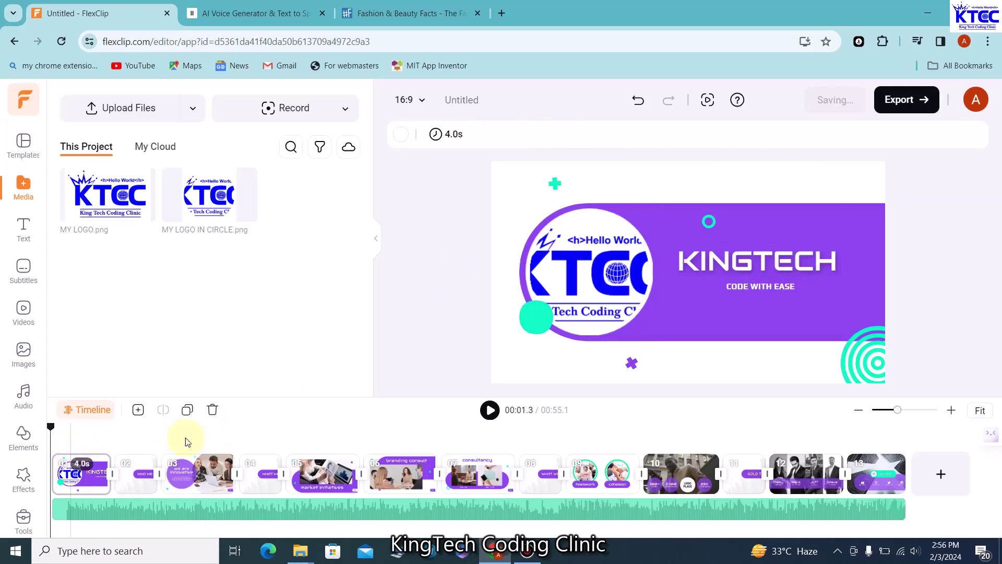
Preview the intro through the WHO WE ARE? and innovative slides, then minimise the browser
left_click(490, 411)
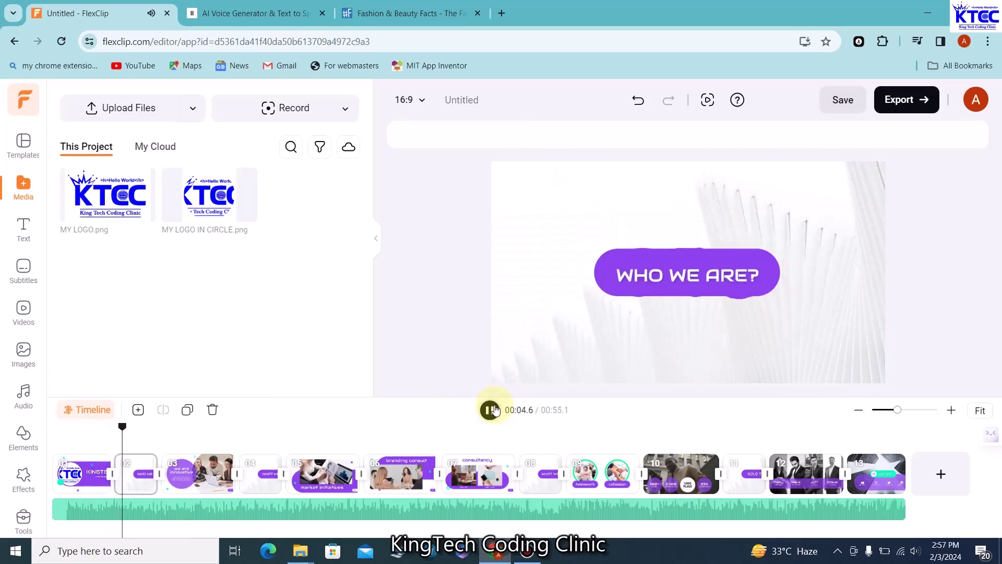
left_click(490, 411)
left_click(720, 274)
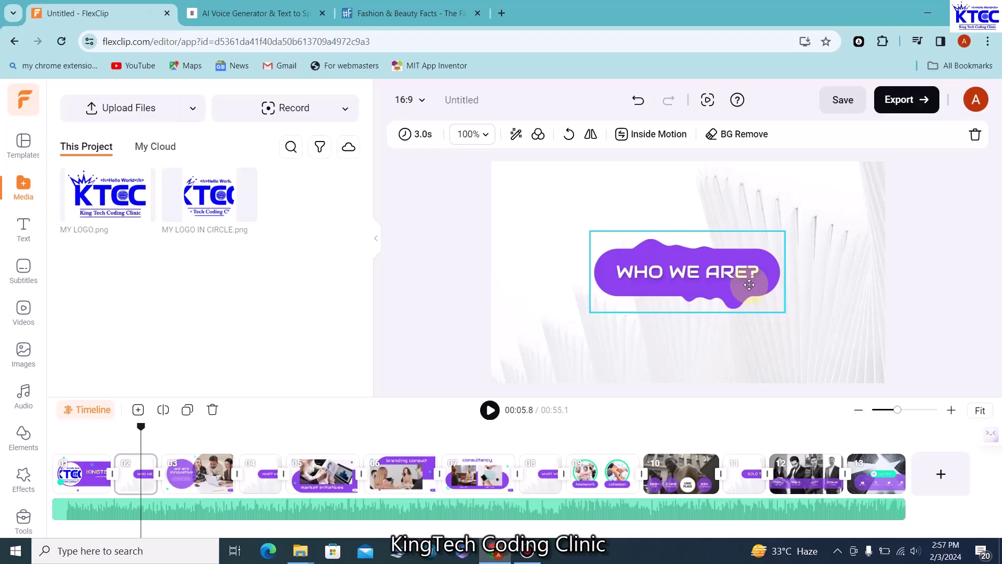
left_click(633, 358)
left_click(489, 410)
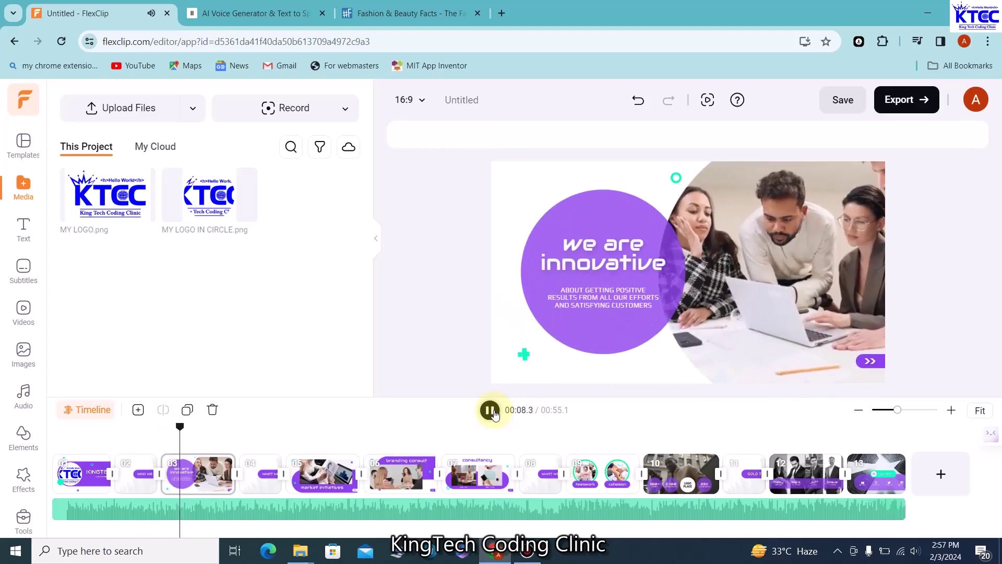
left_click(491, 410)
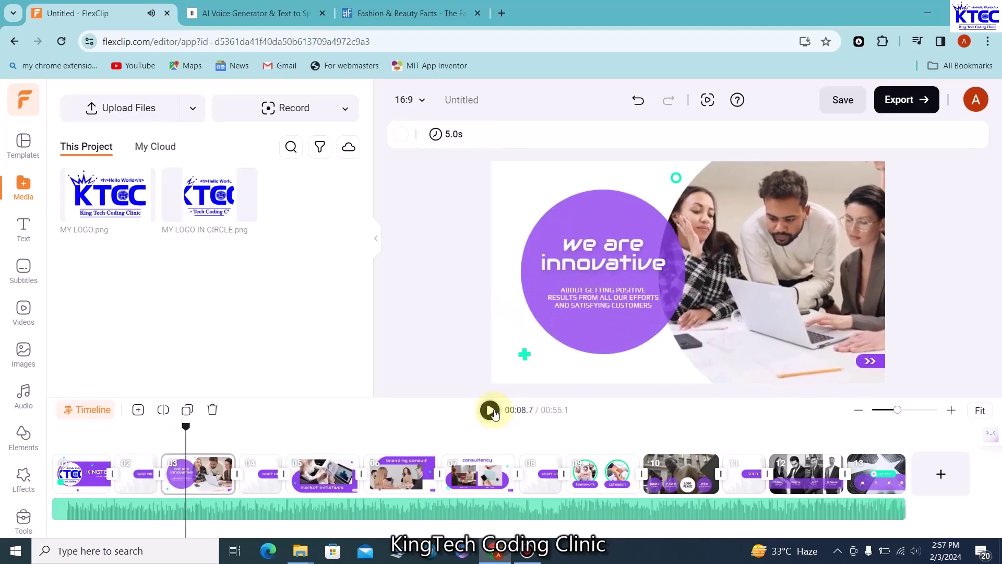
left_click(930, 14)
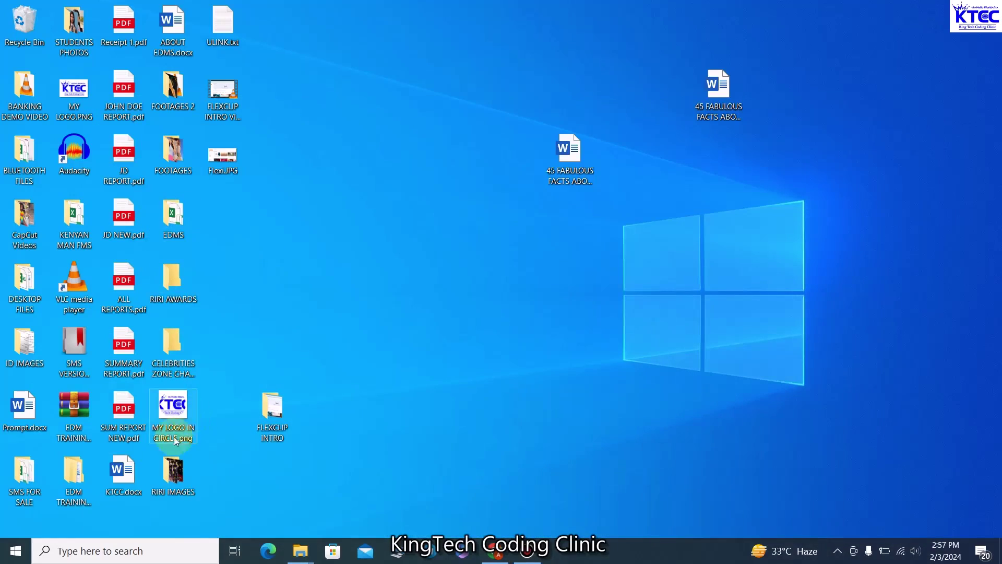
Copy the KingTech Coding Clinic paragraph from KTCC.docx in Word and return to FlexClip
double_click(124, 471)
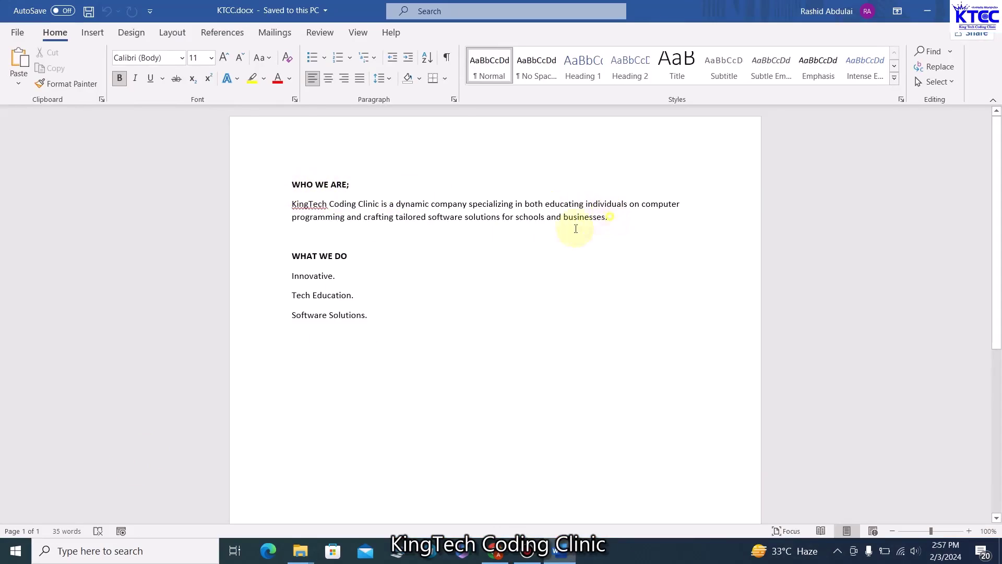
left_click_drag(609, 218, 282, 204)
key("ctrl+c")
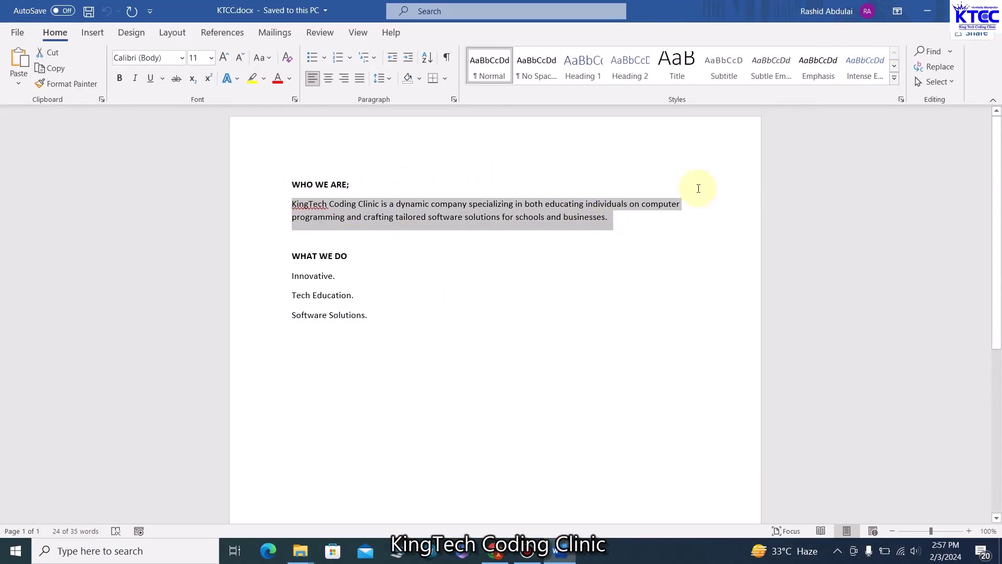
left_click(927, 11)
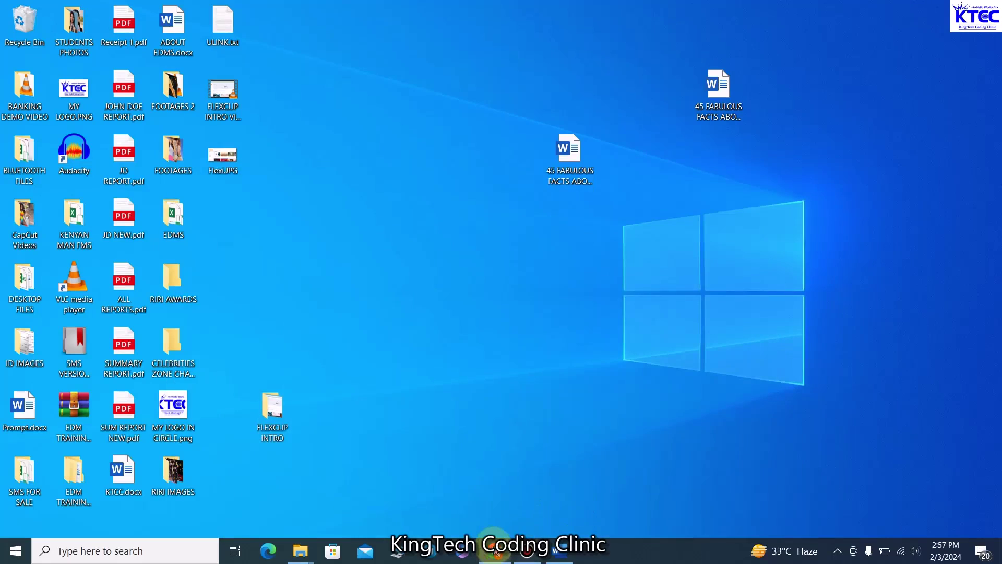
left_click(496, 553)
Paste the KingTech Coding Clinic description over the caption under 'we are innovative', then preview from 00:07.7
left_click(603, 302)
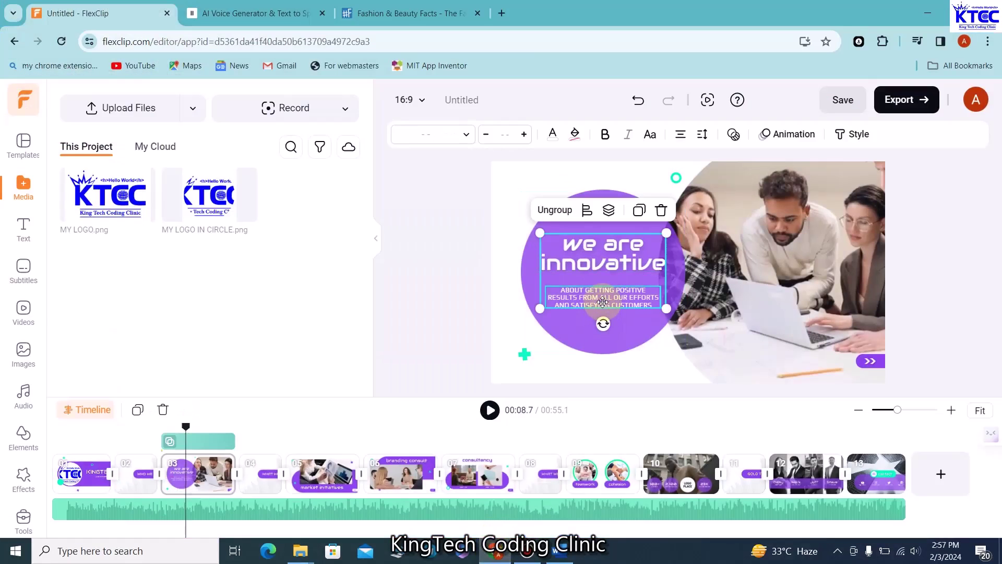
left_click(603, 302)
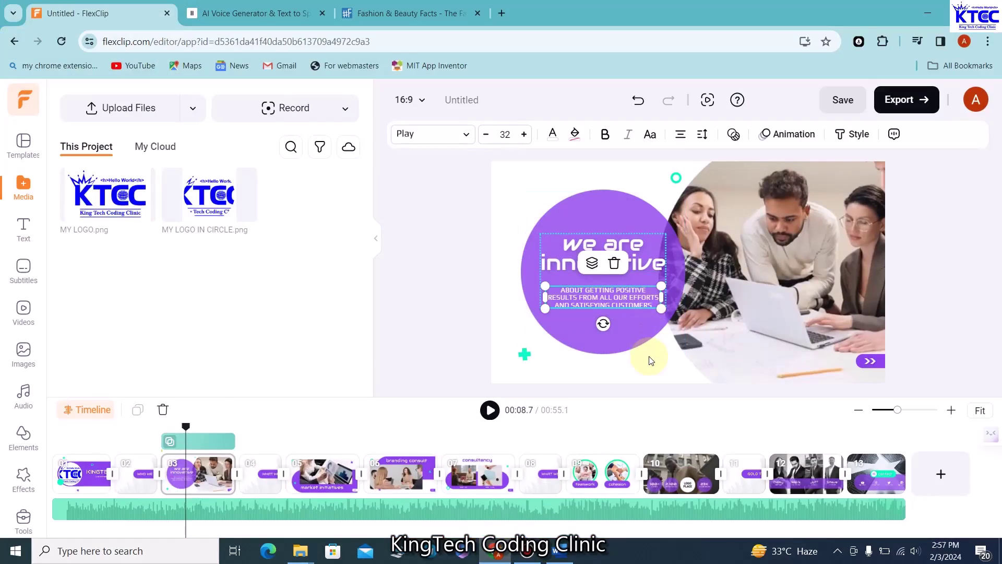
key("BackSpace")
key("BackSpace")
key("BackSpace")
key("BackSpace")
key("BackSpace")
key("BackSpace")
key("BackSpace")
key("BackSpace")
key("BackSpace")
key("BackSpace")
key("BackSpace")
key("BackSpace")
key("BackSpace")
key("BackSpace")
key("BackSpace")
key("BackSpace")
key("BackSpace")
key("BackSpace")
key("BackSpace")
key("BackSpace")
key("BackSpace")
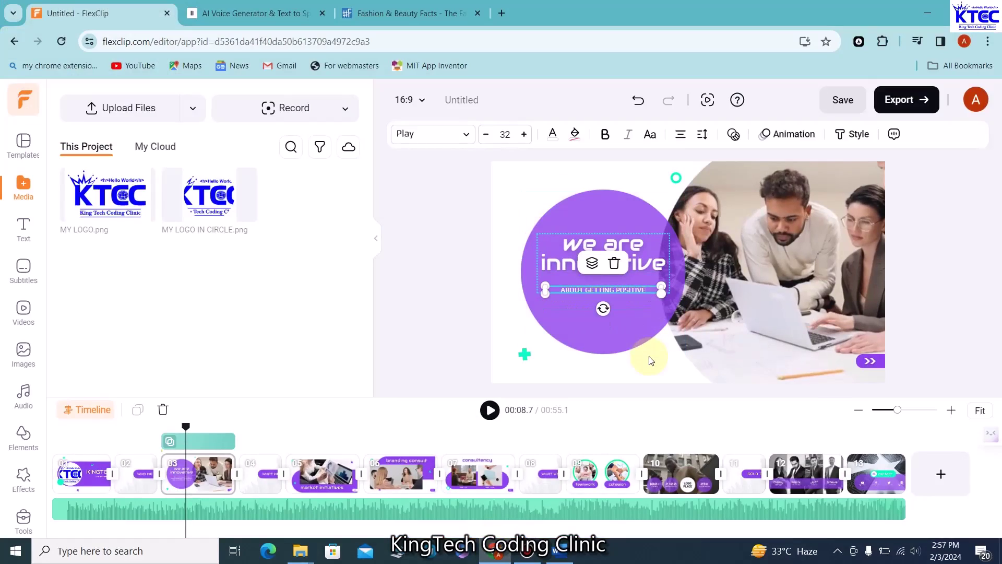
key("ctrl+v")
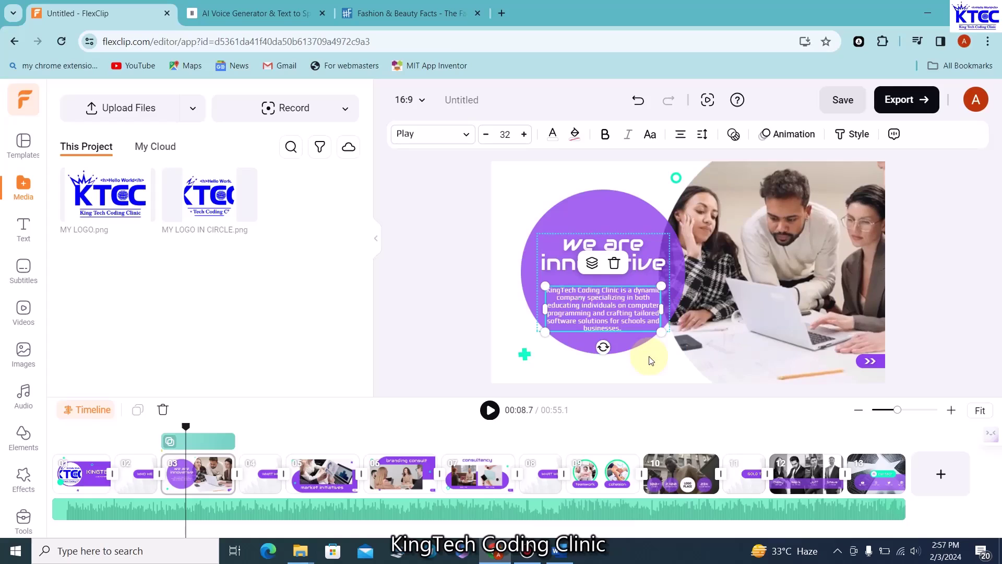
left_click(481, 254)
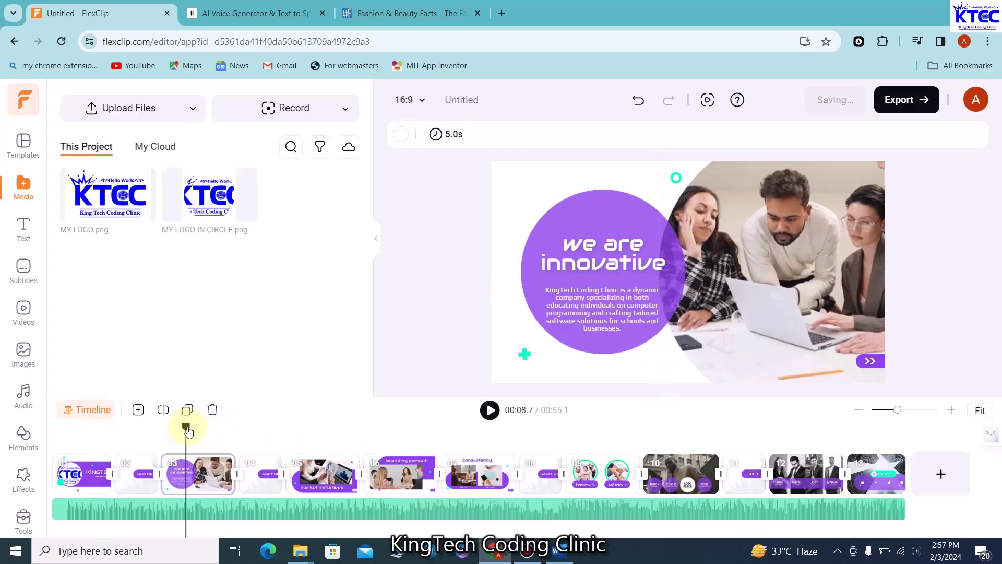
left_click_drag(188, 431, 170, 431)
left_click(490, 410)
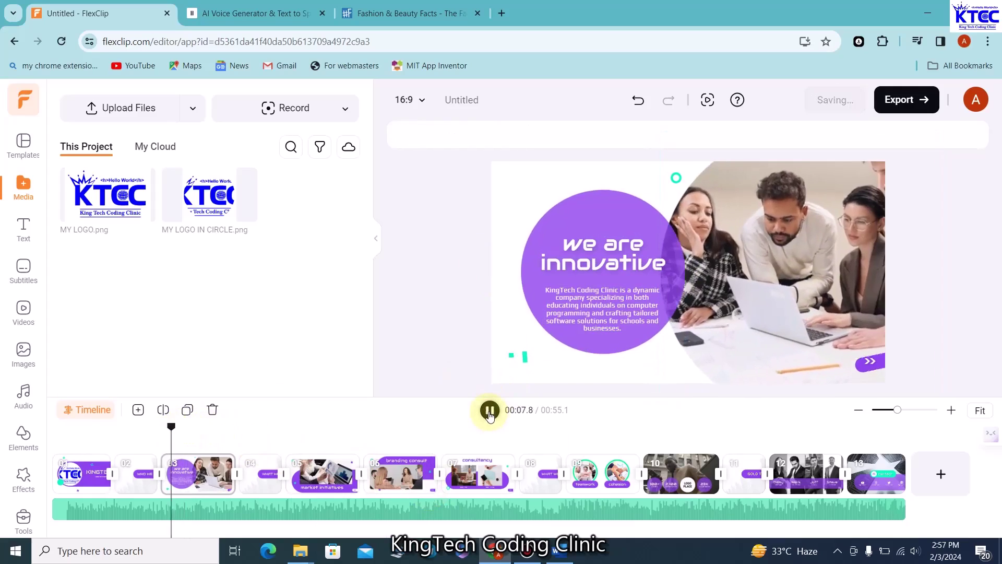
Pause the preview, select the office photo and show the stock Videos library
left_click(489, 410)
left_click(742, 325)
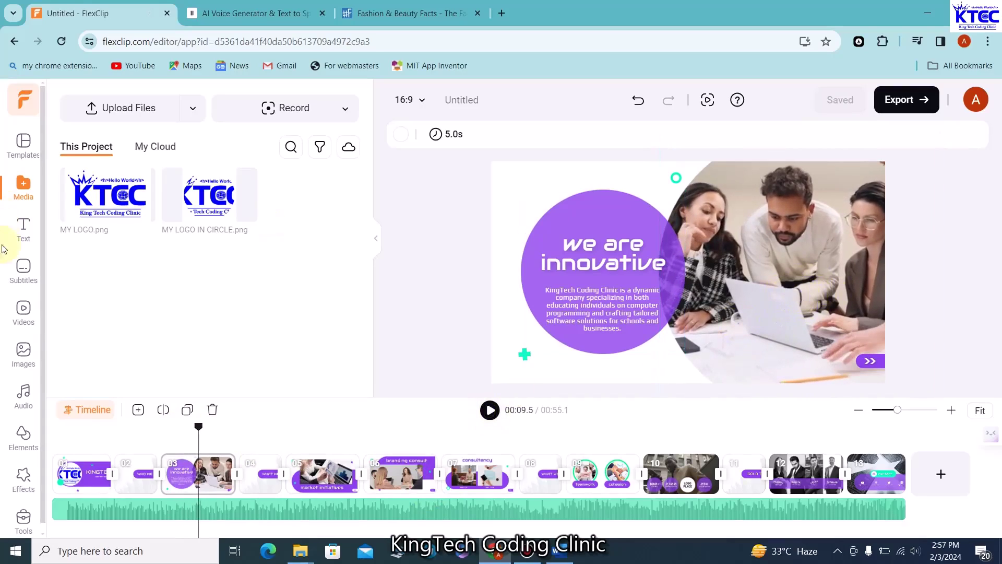
left_click(22, 313)
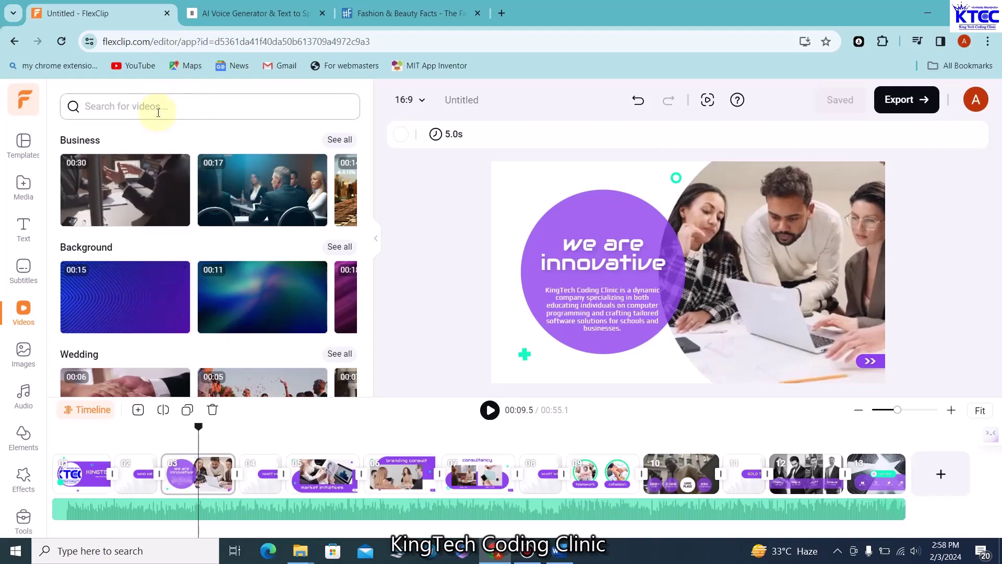
Search stock videos for Technology, swap the office photo for the 00:24 clip, and preview it
left_click(159, 109)
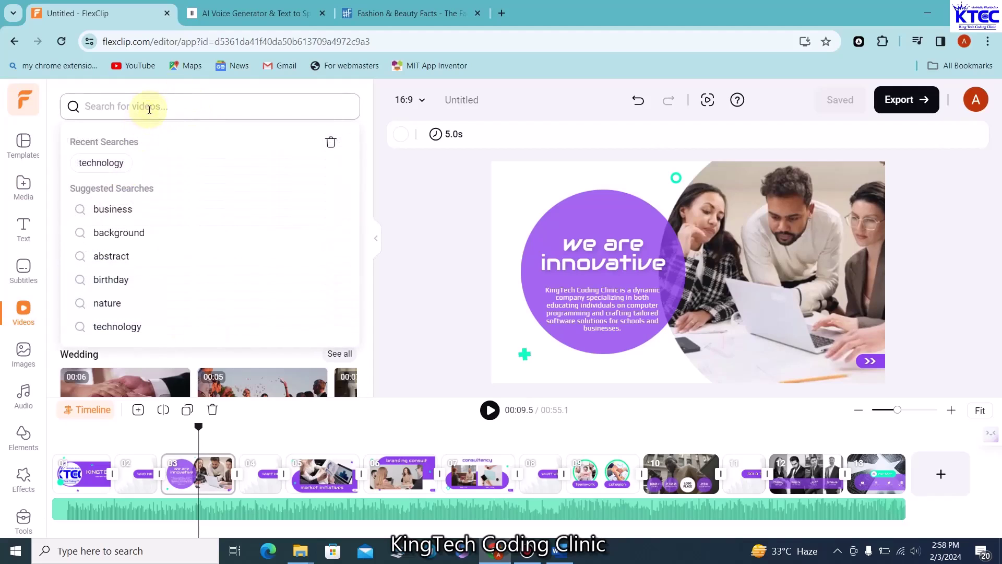
type("Technology")
key("Return")
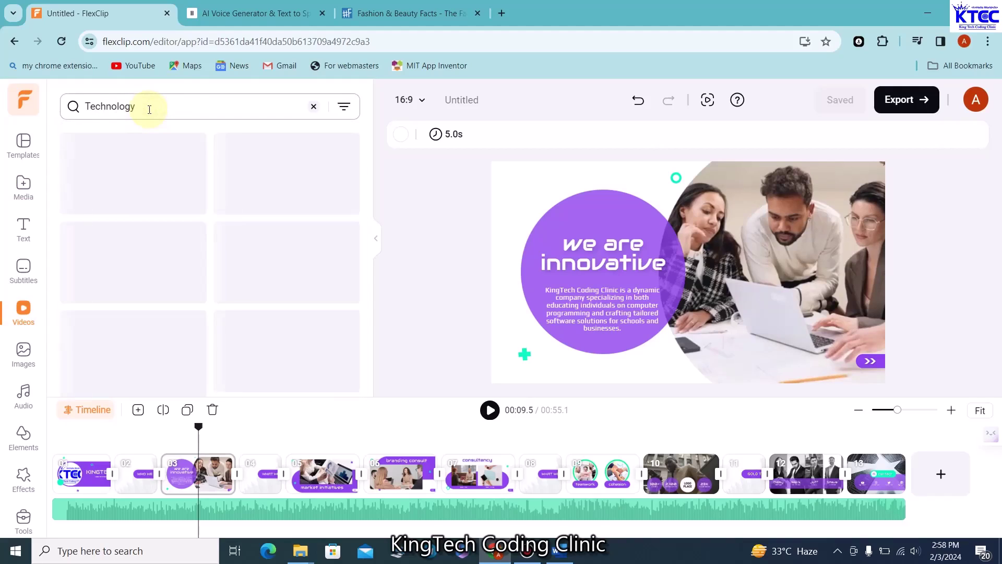
scroll(288, 274, "down", 4)
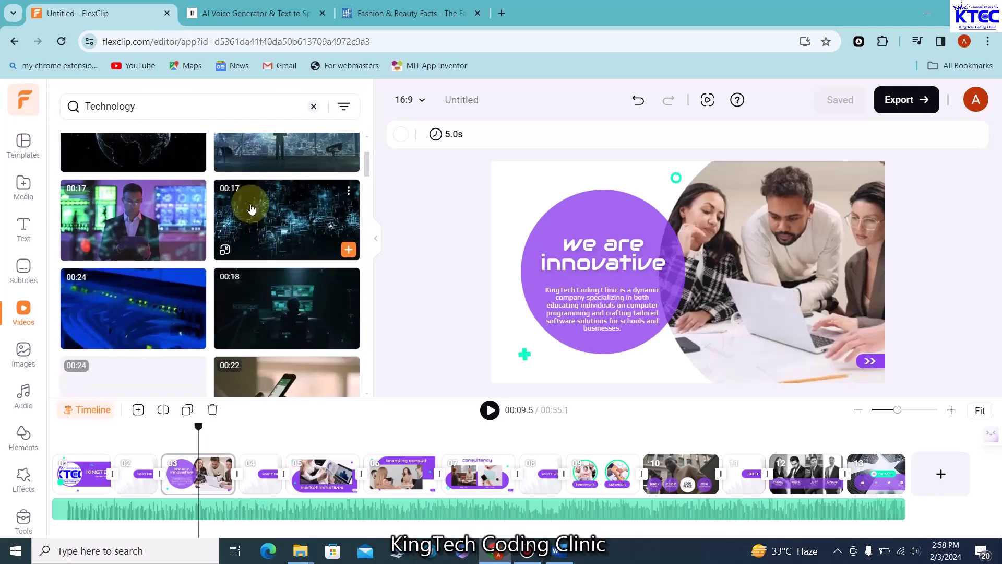
scroll(203, 326, "down", 2)
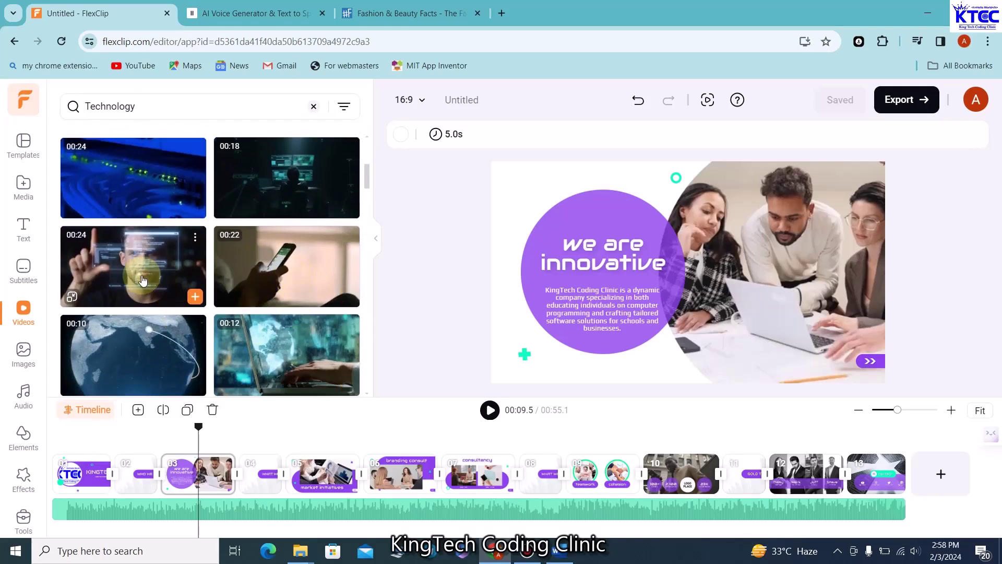
left_click_drag(137, 274, 786, 241)
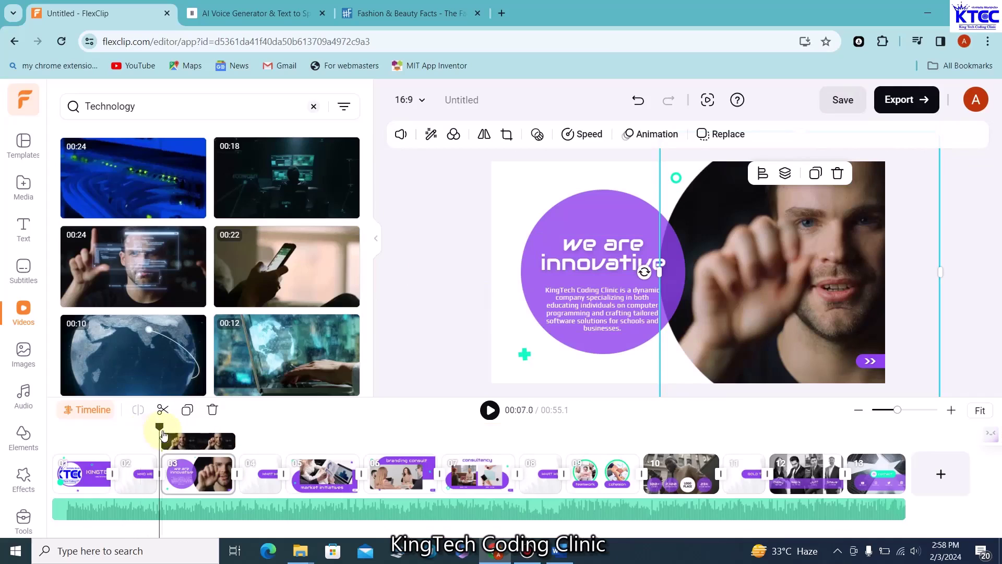
left_click_drag(160, 429, 152, 429)
left_click(490, 410)
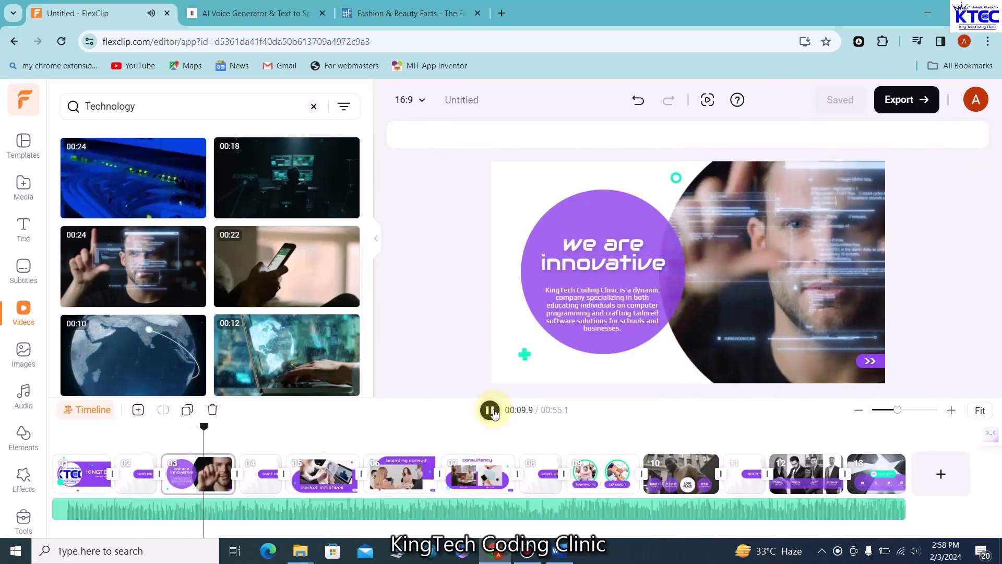
Play through the updated 'we are innovative' scene with its new technology clip
left_click(491, 410)
left_click(809, 316)
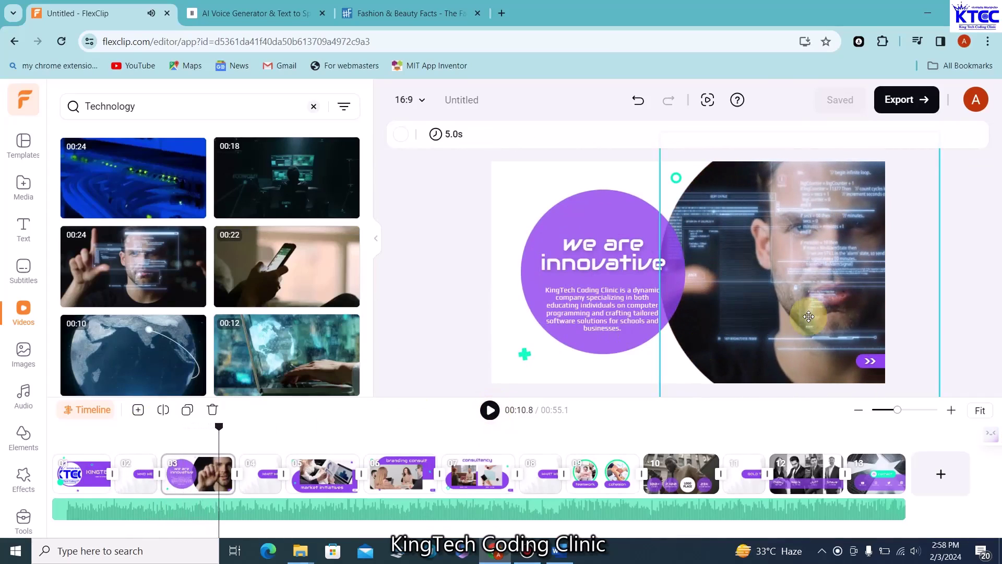
left_click(512, 411)
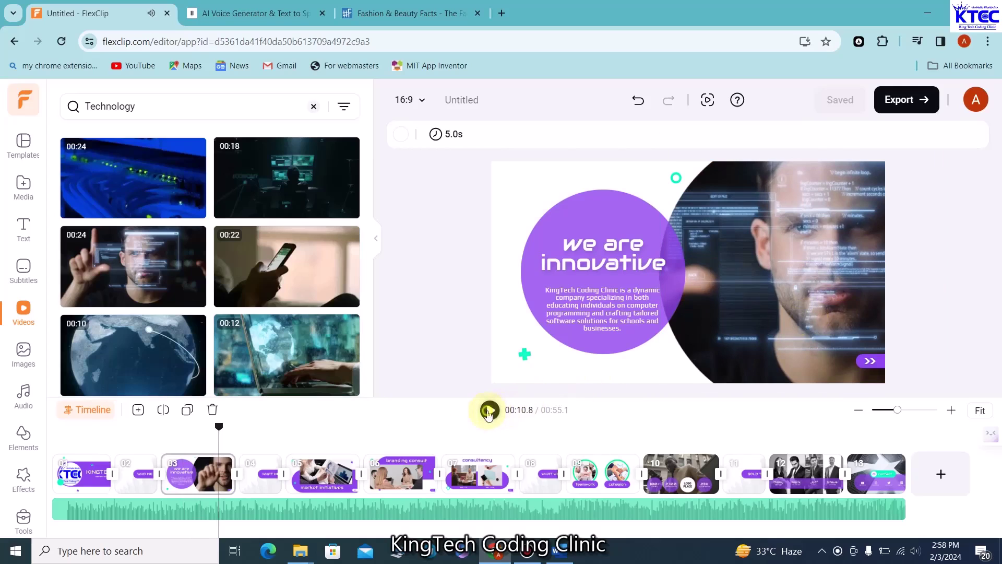
left_click(489, 410)
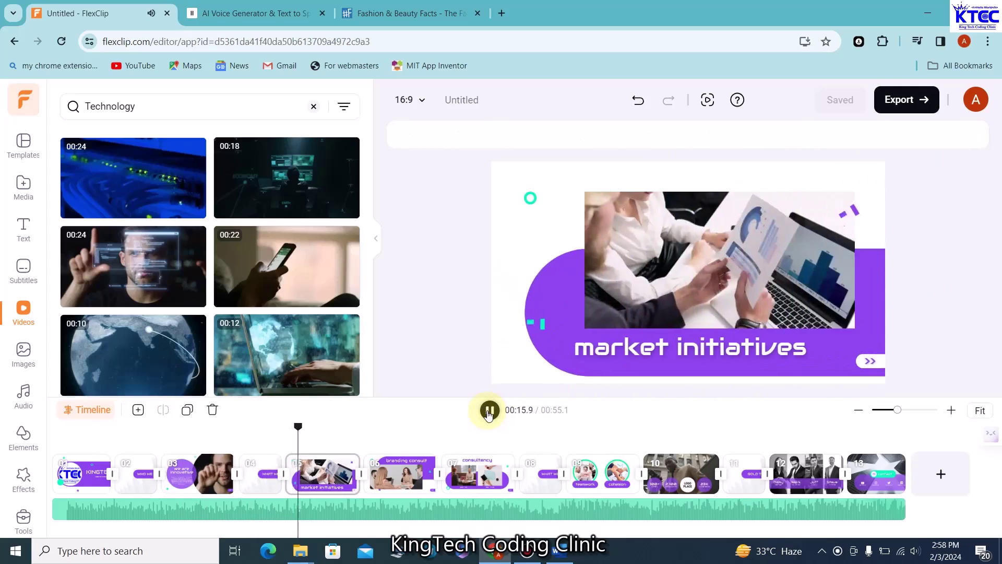
left_click(489, 411)
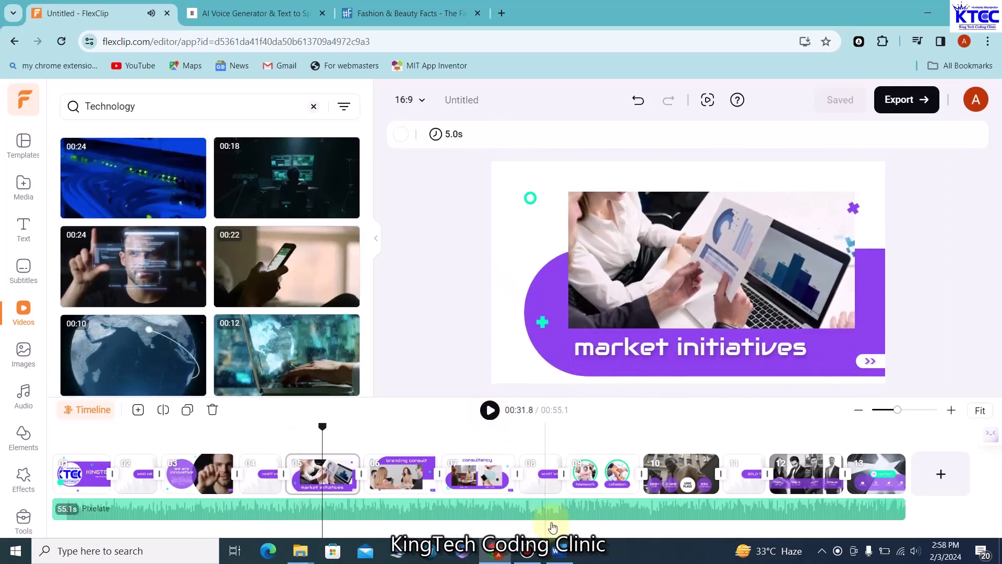
Copy 'Innovative.' from the KTCC.docx notes in Word and return to FlexClip
left_click(558, 551)
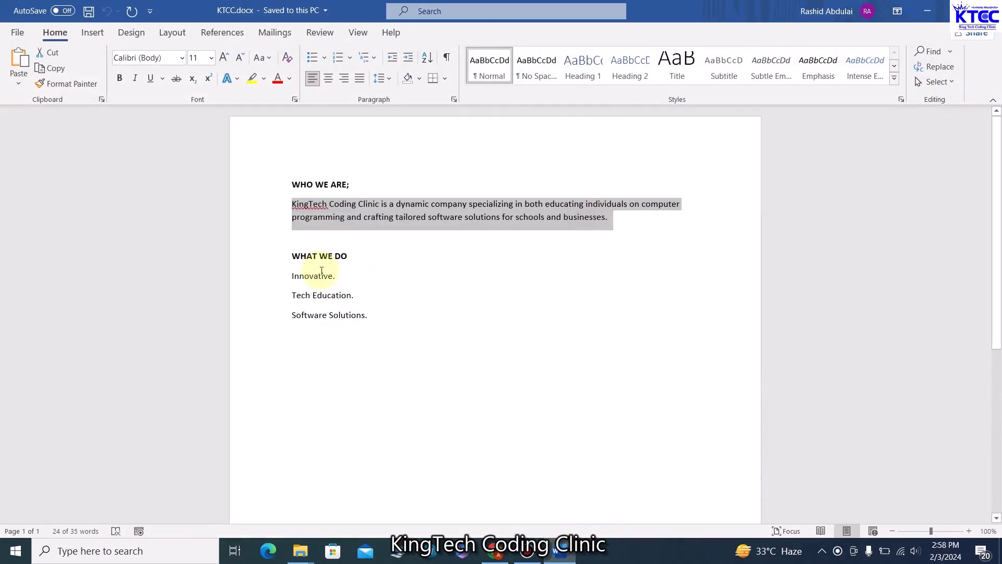
left_click_drag(336, 276, 290, 276)
key("ctrl+c")
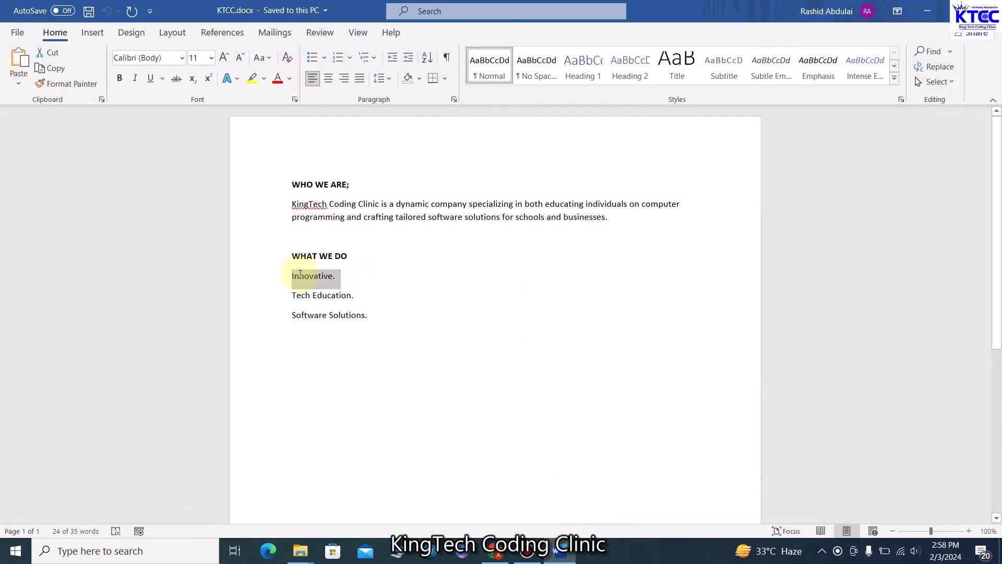
left_click(491, 312)
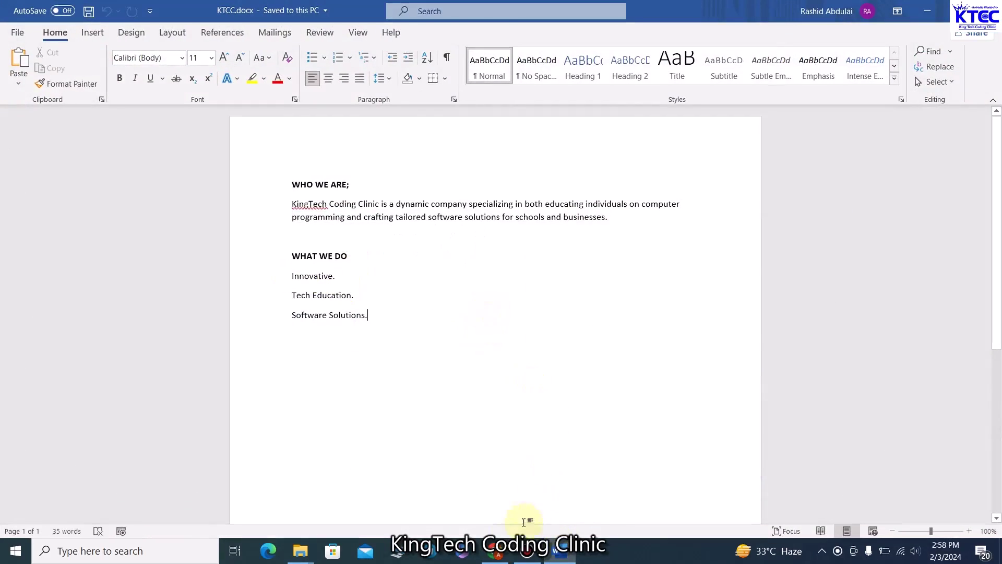
left_click(496, 550)
Replace the 'market initiatives' title with a centred 'Innovative.' and select the photo above it
left_click(658, 350)
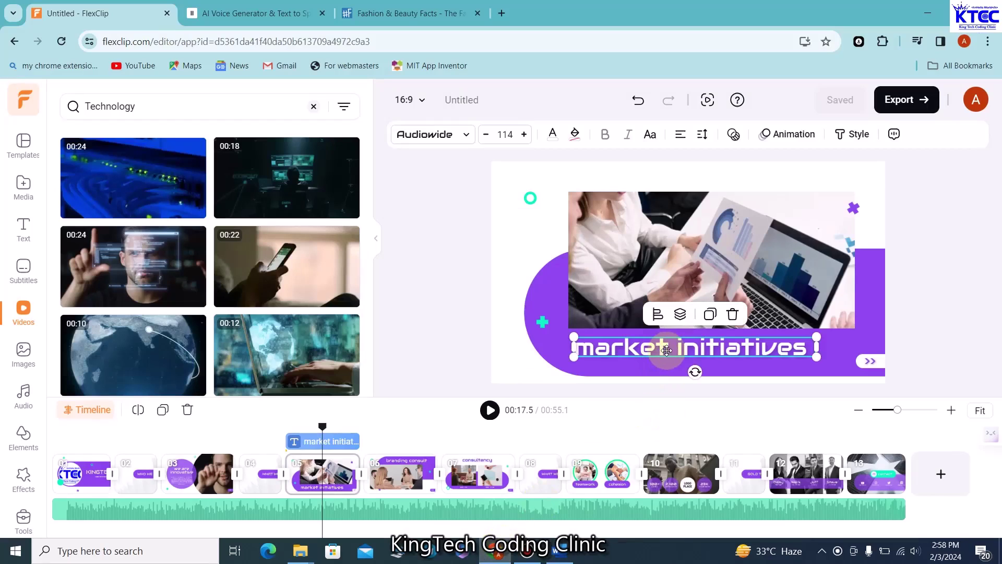
double_click(674, 347)
left_click(676, 347)
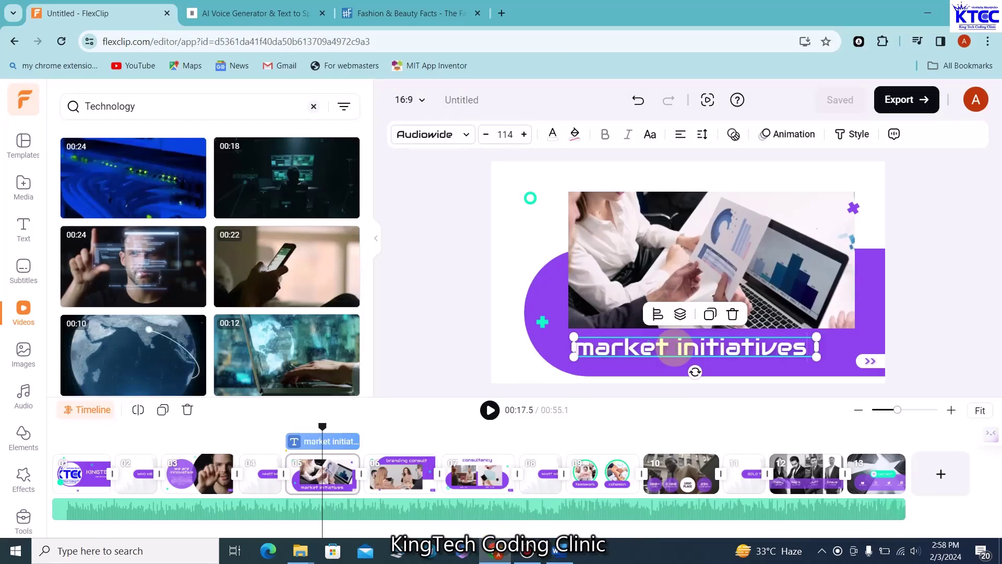
key("BackSpace")
key("BackSpace")
key("BackSpace")
key("BackSpace")
key("BackSpace")
key("BackSpace")
key("BackSpace")
key("BackSpace")
key("BackSpace")
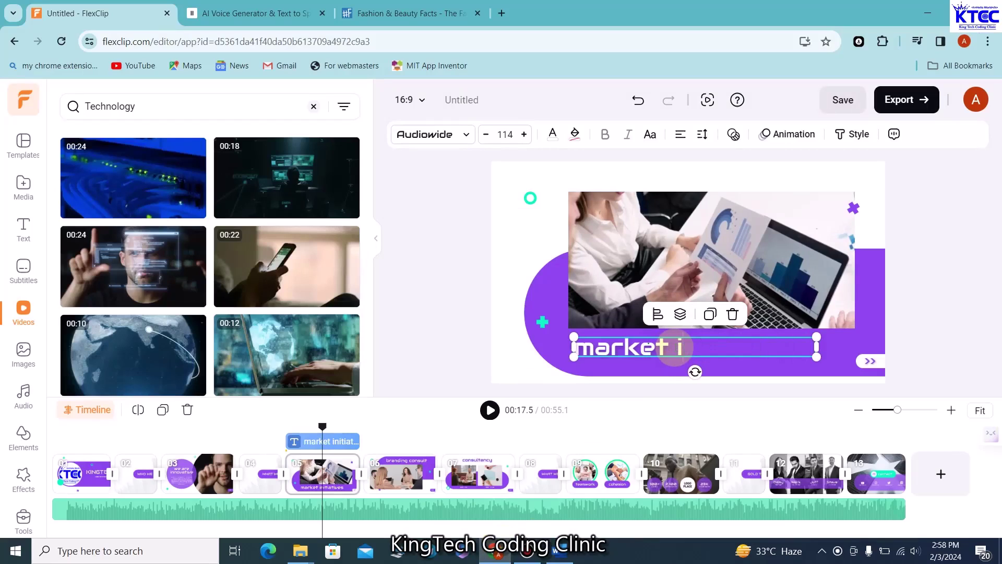
key("BackSpace")
key("BackSpace")
key("BackSpace")
key("BackSpace")
key("BackSpace")
key("BackSpace")
key("BackSpace")
key("BackSpace")
key("ctrl+v")
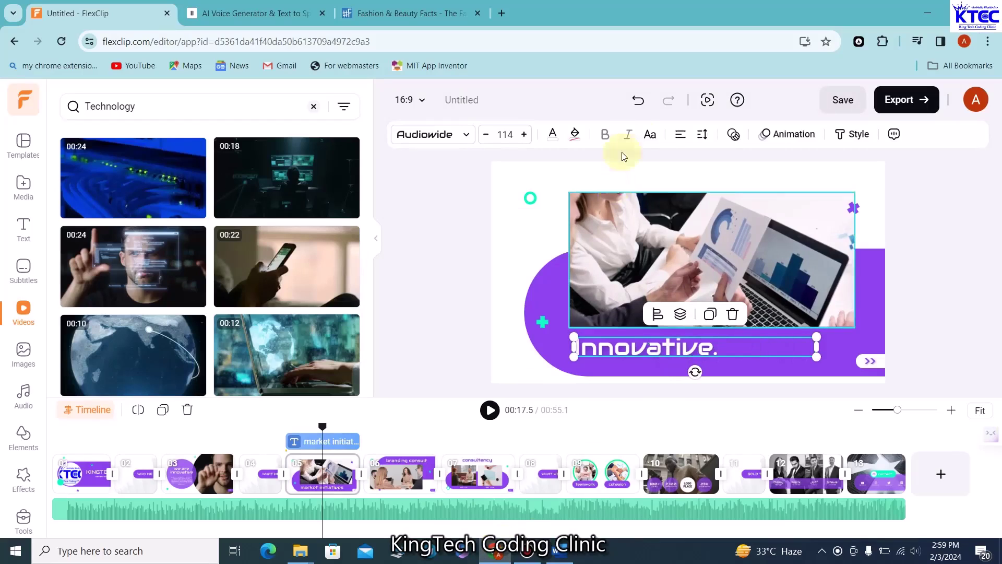
left_click(678, 137)
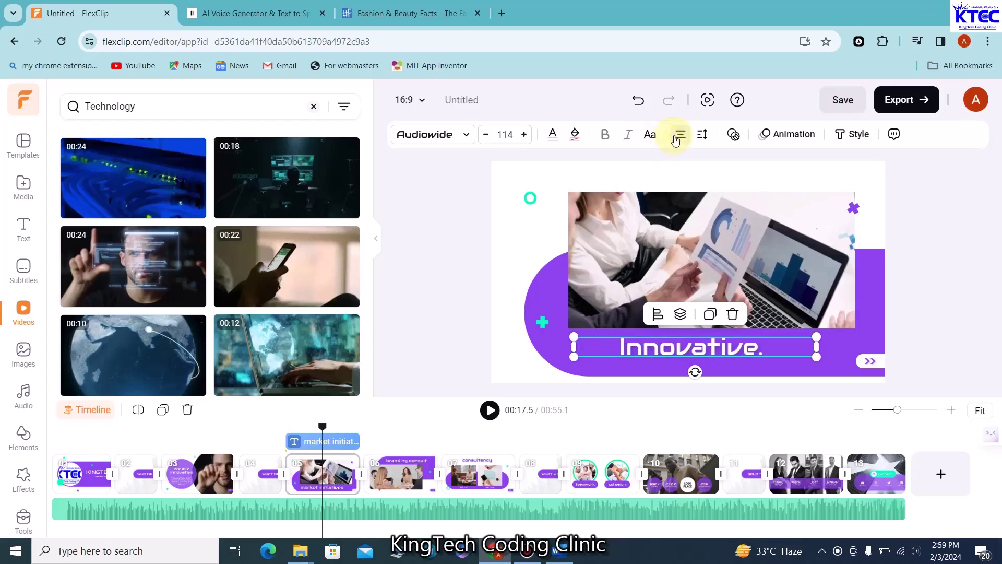
left_click(462, 291)
left_click(679, 347)
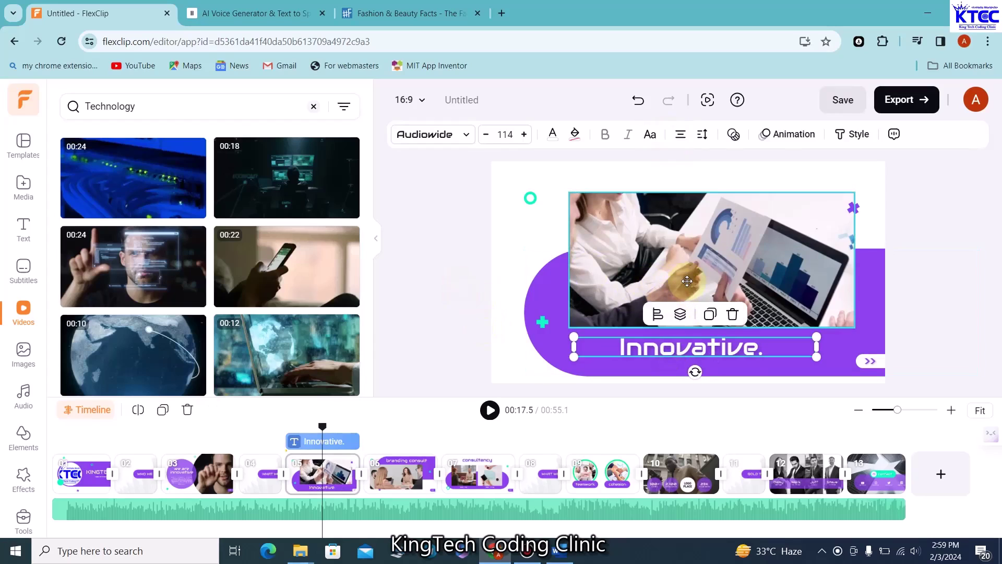
left_click(687, 281)
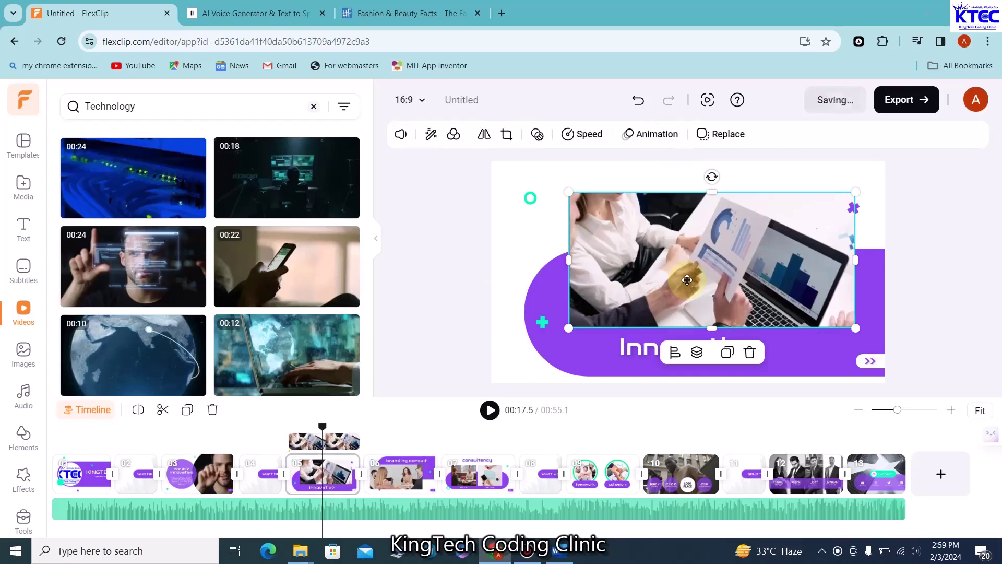
Drop the 00:24 handheld-controller Technology clip into the Innovative scene in place of the laptop footage
scroll(263, 331, "down", 2)
scroll(263, 331, "down", 3)
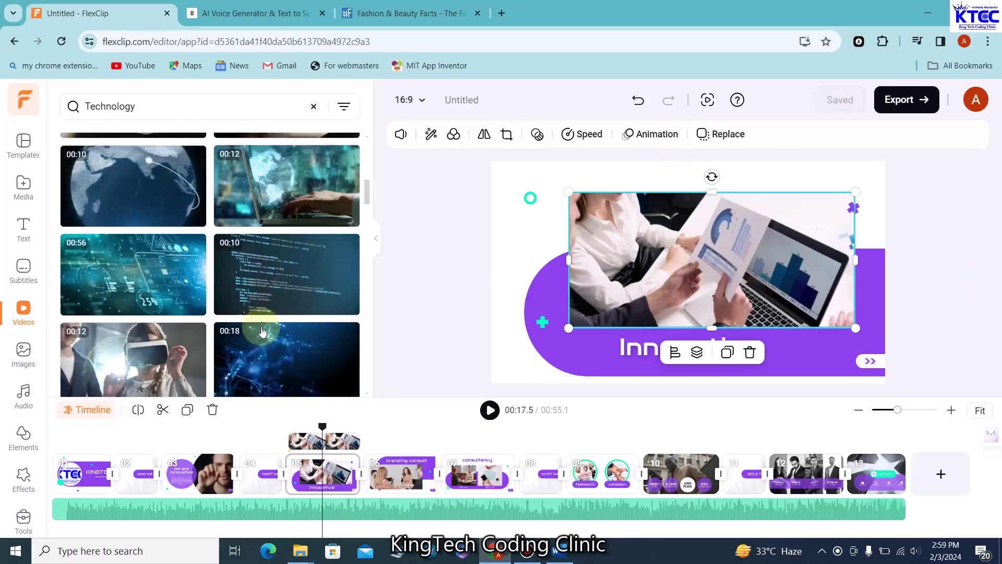
scroll(271, 327, "down", 2)
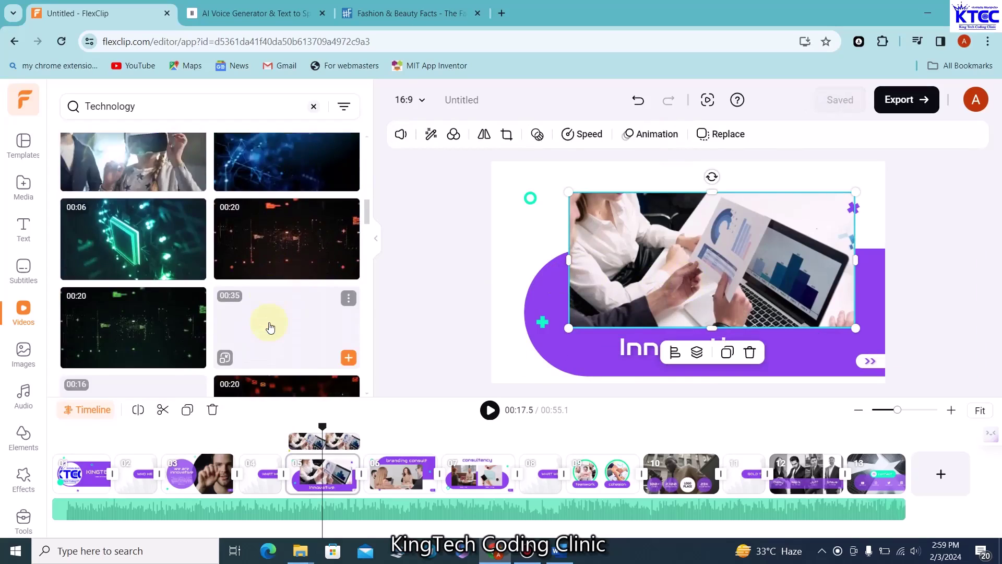
scroll(284, 338, "down", 3)
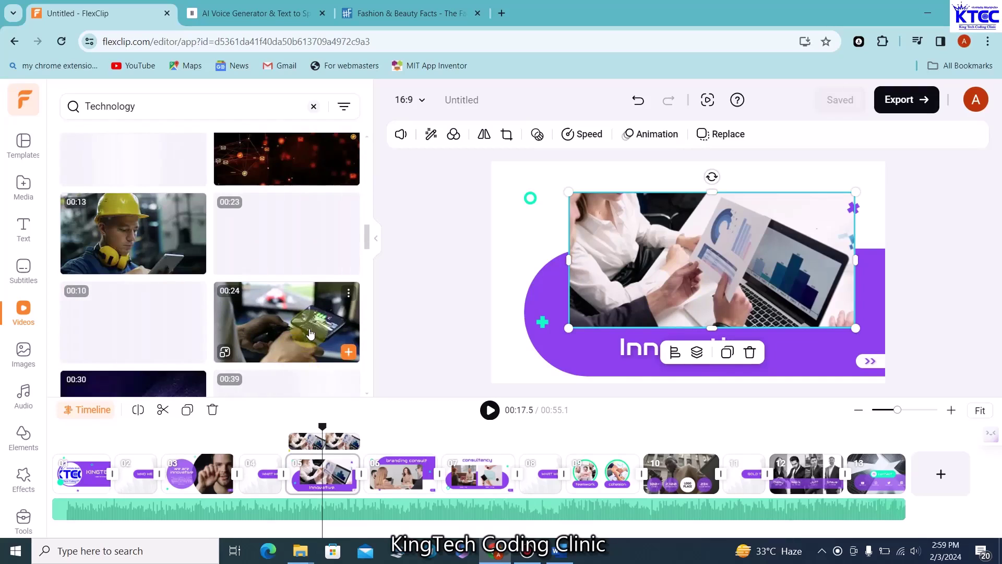
left_click_drag(284, 321, 633, 252)
left_click_drag(654, 287, 645, 287)
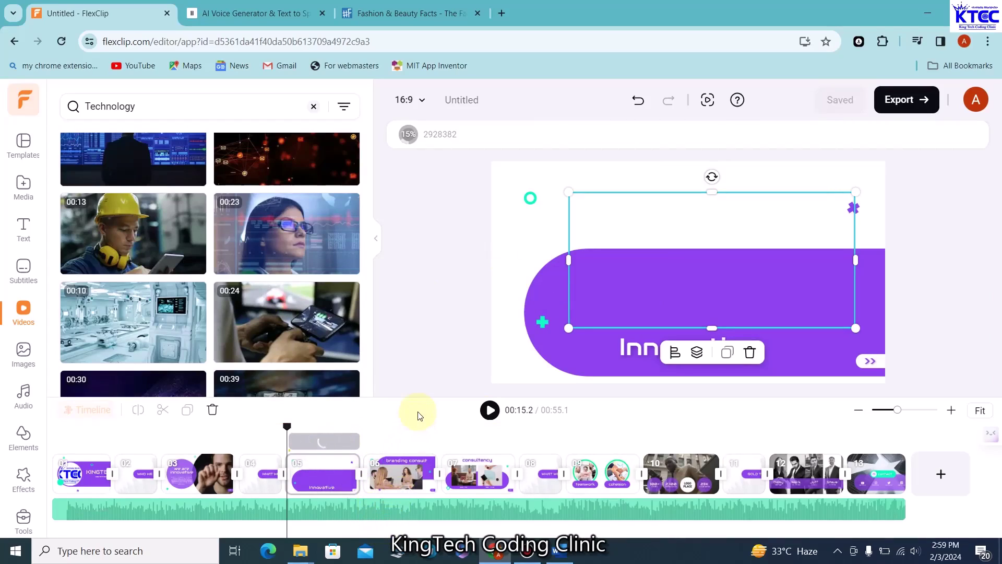
Preview the Innovative scene, then rewind to the WHAT WE DO scene
left_click(491, 410)
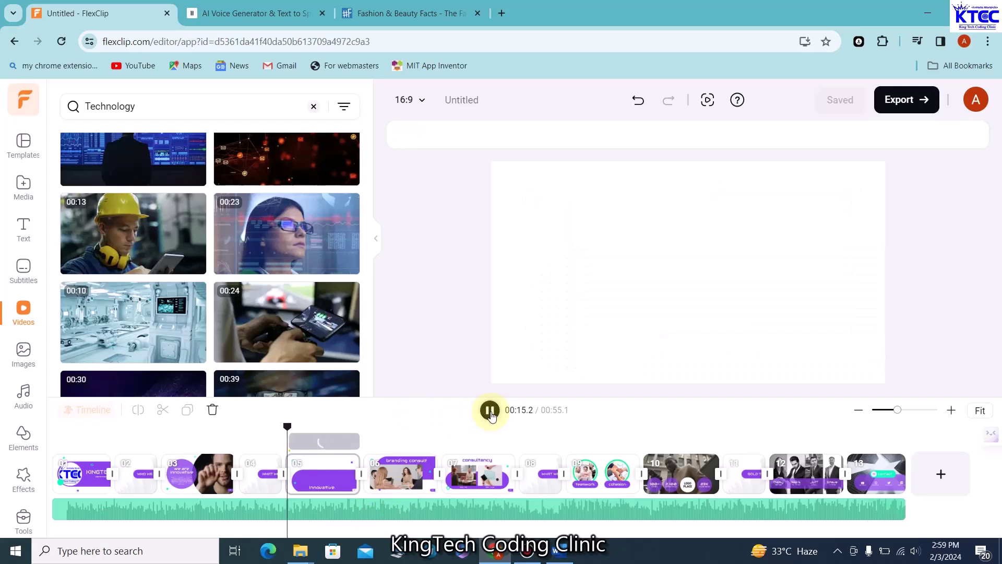
left_click(491, 411)
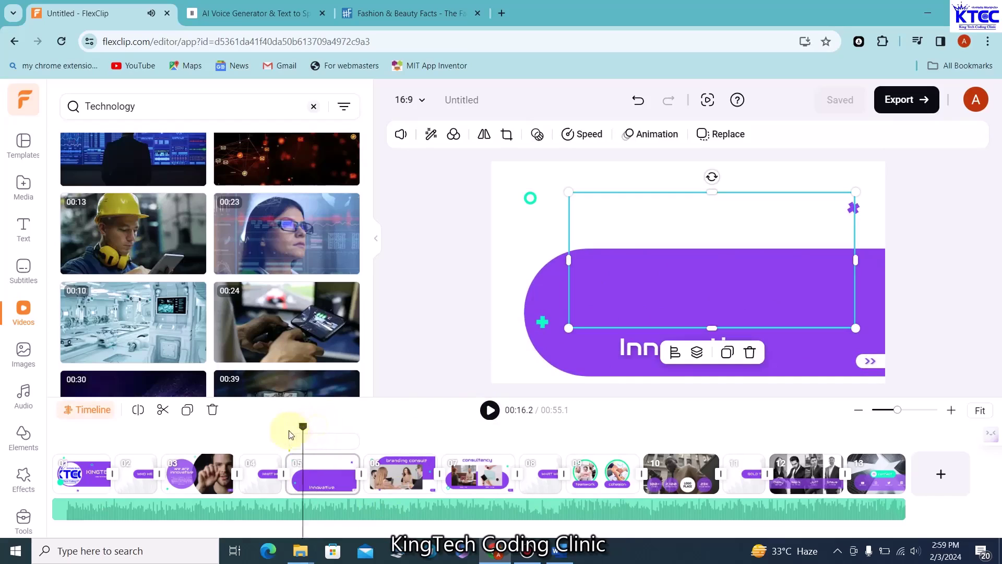
left_click_drag(291, 434, 280, 434)
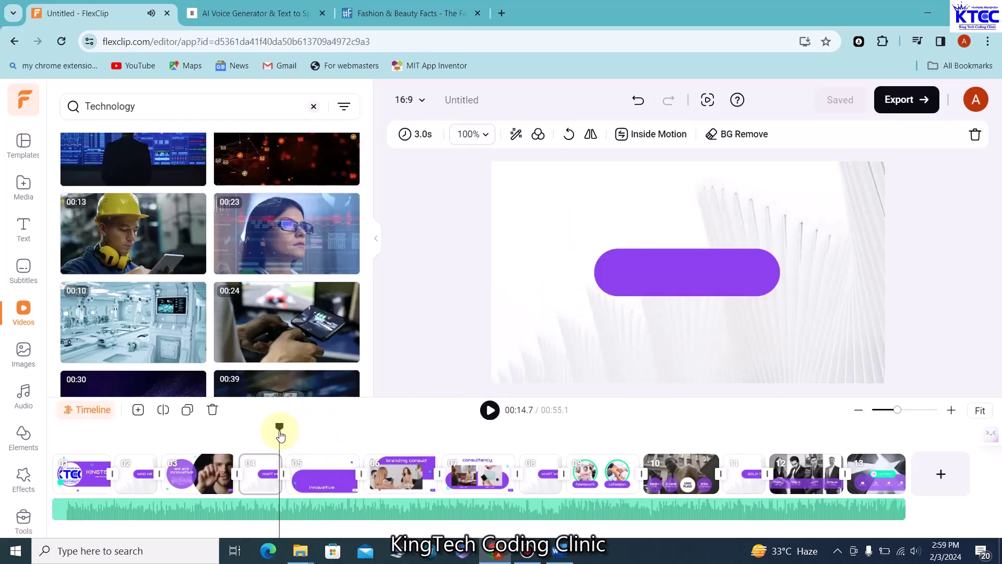
left_click(489, 411)
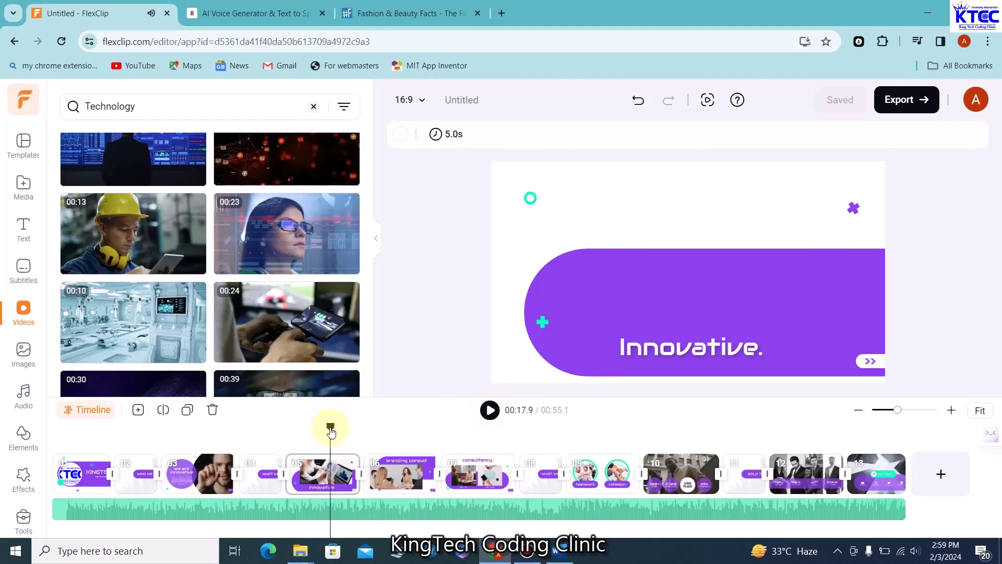
left_click(286, 434)
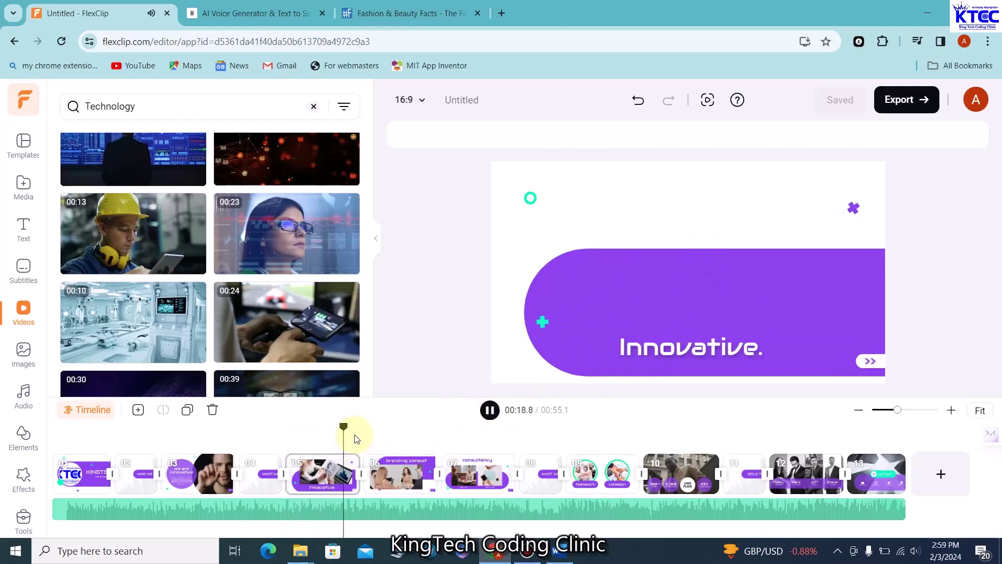
left_click(293, 428)
left_click(272, 428)
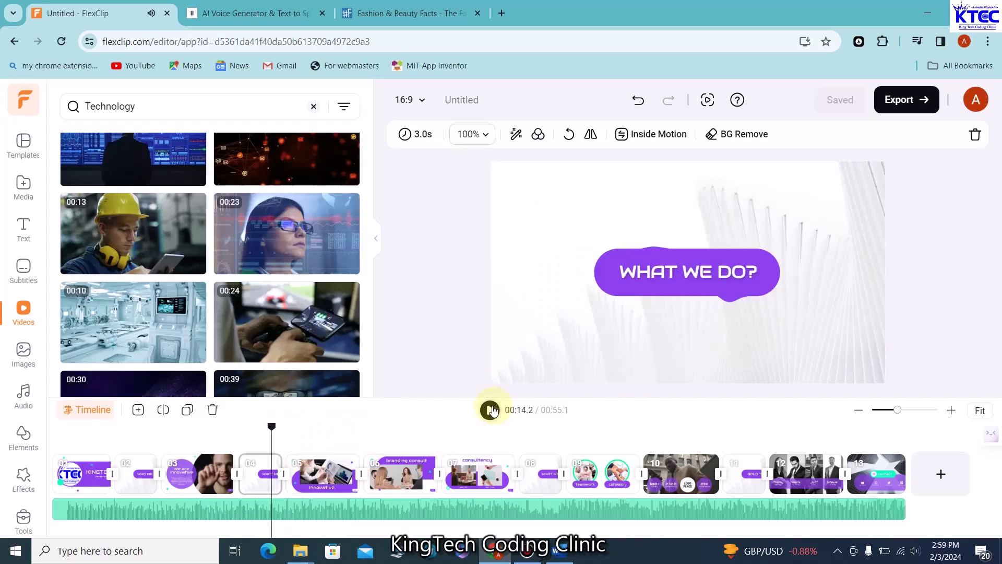
left_click(490, 410)
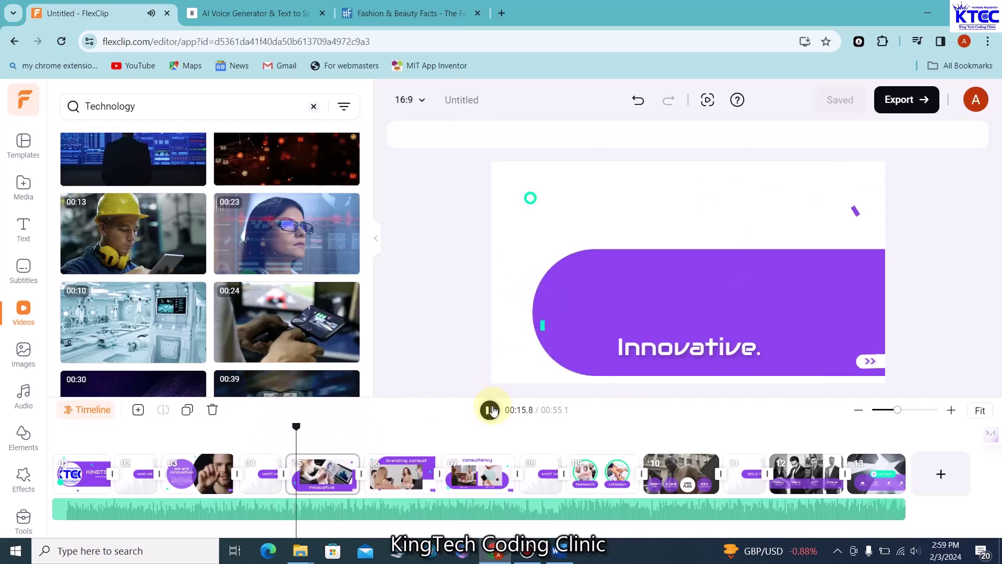
left_click(490, 410)
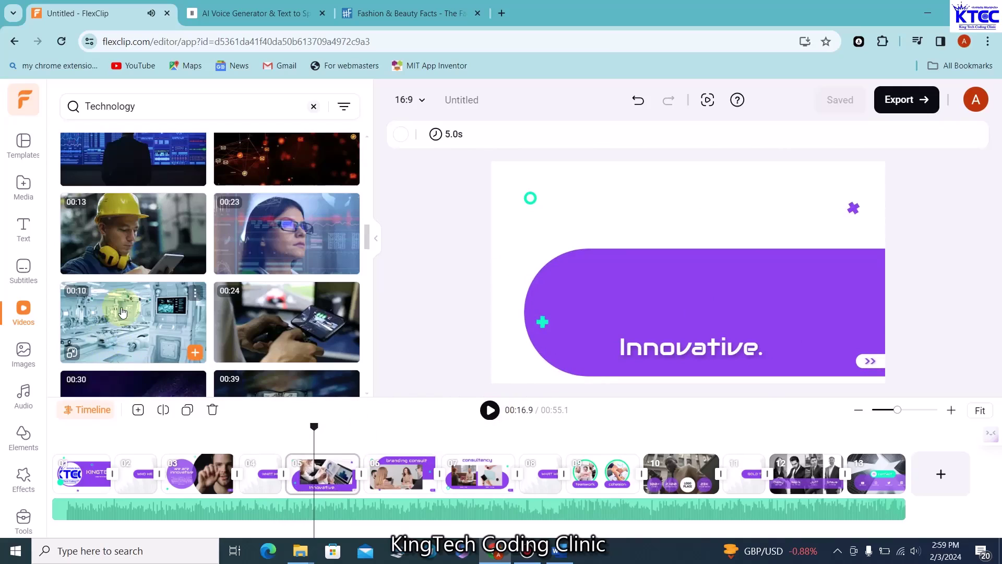
Place the 00:10 lab clip in the Innovative scene, trim it to fit, and preview
left_click_drag(122, 312, 633, 280)
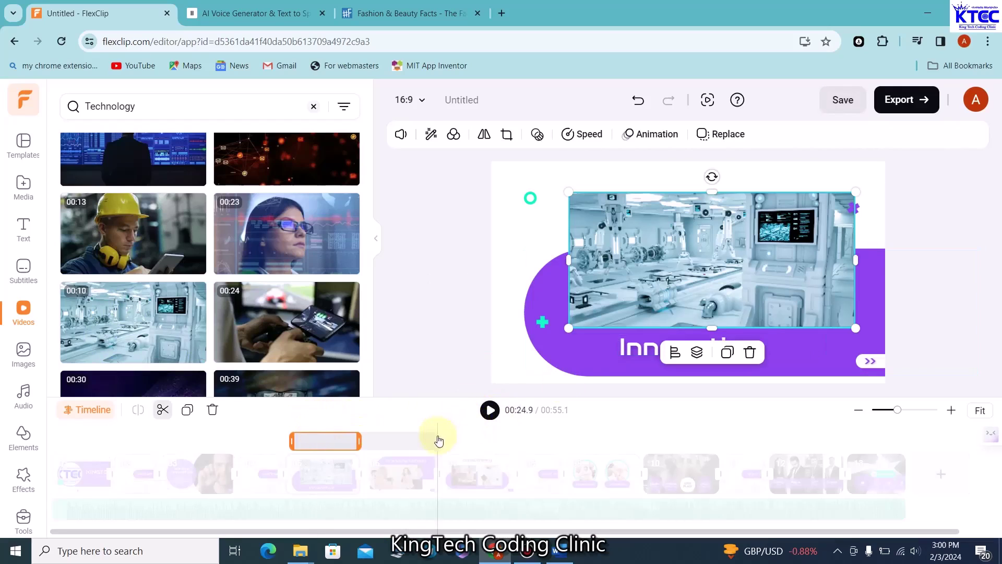
left_click_drag(357, 461, 358, 459)
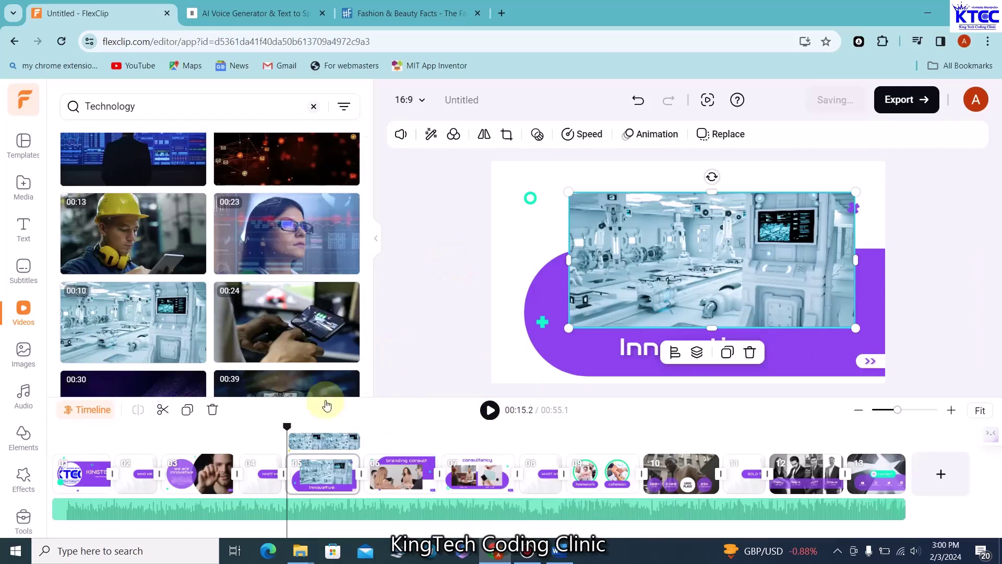
left_click(490, 410)
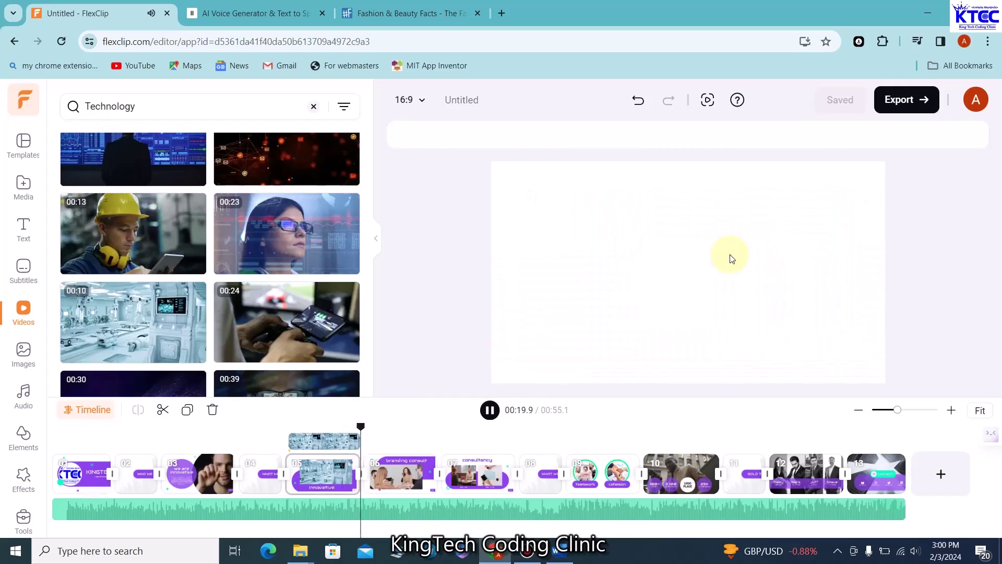
left_click(490, 410)
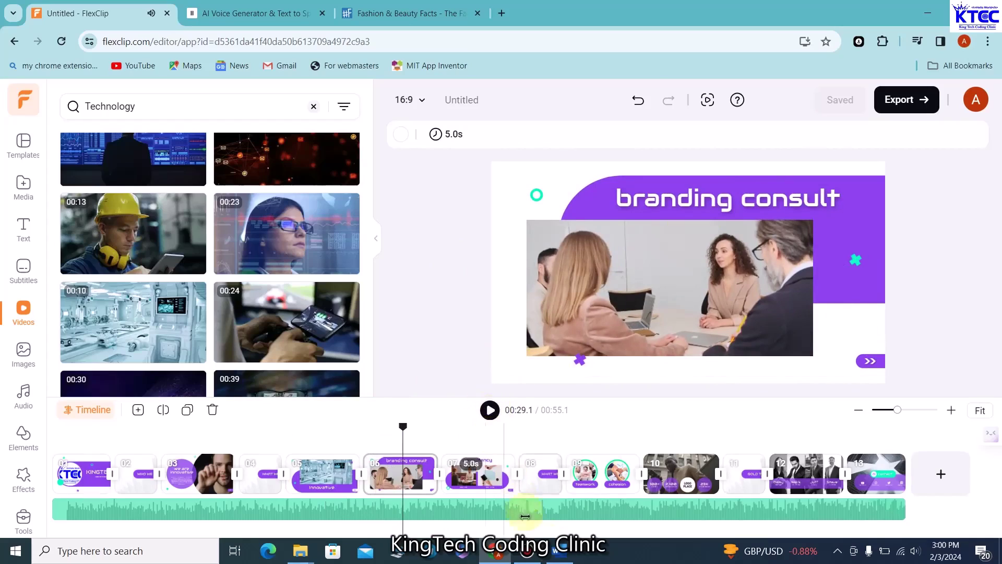
Copy the 'Tech Education.' line from the Word notes and minimize Word
left_click(560, 550)
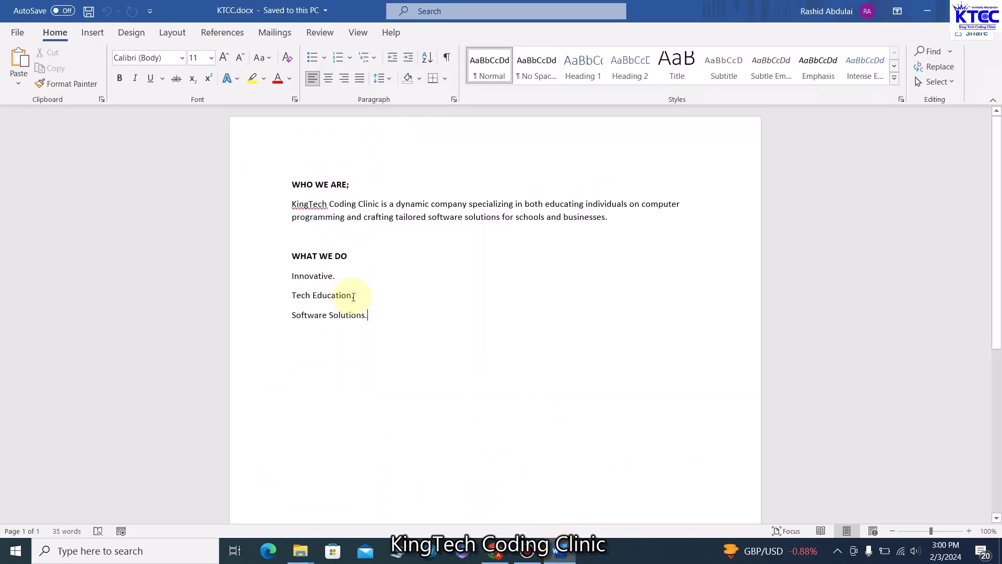
left_click_drag(354, 297, 285, 298)
key("ctrl+c")
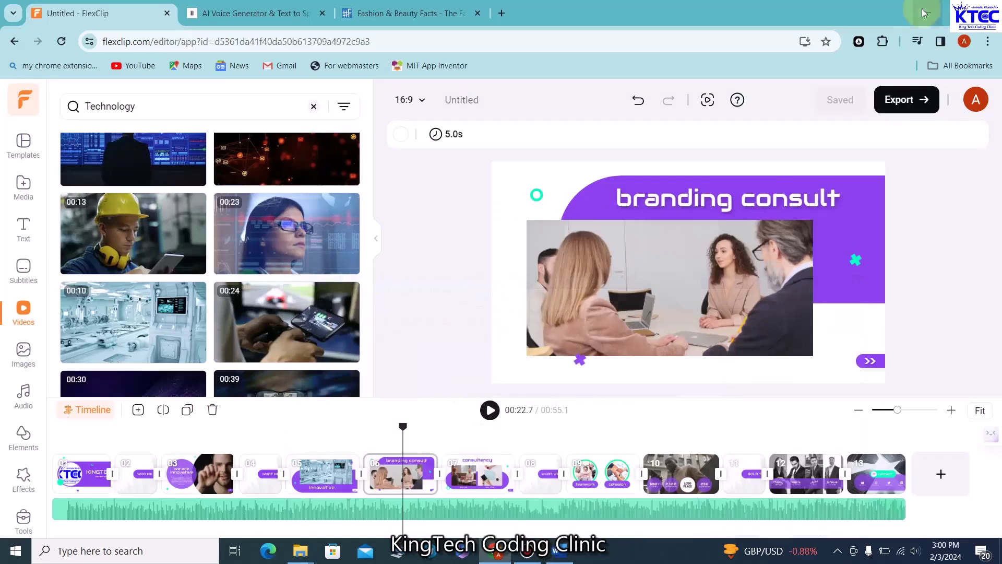
left_click(928, 10)
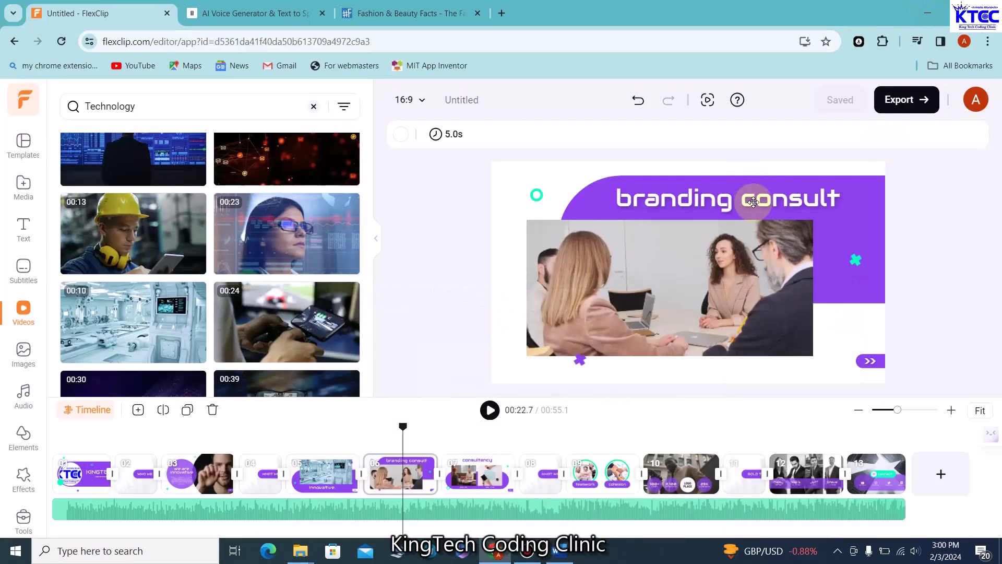
Change the sixth scene's 'branding consult' heading to a centre-aligned 'Tech Education'
left_click(753, 202)
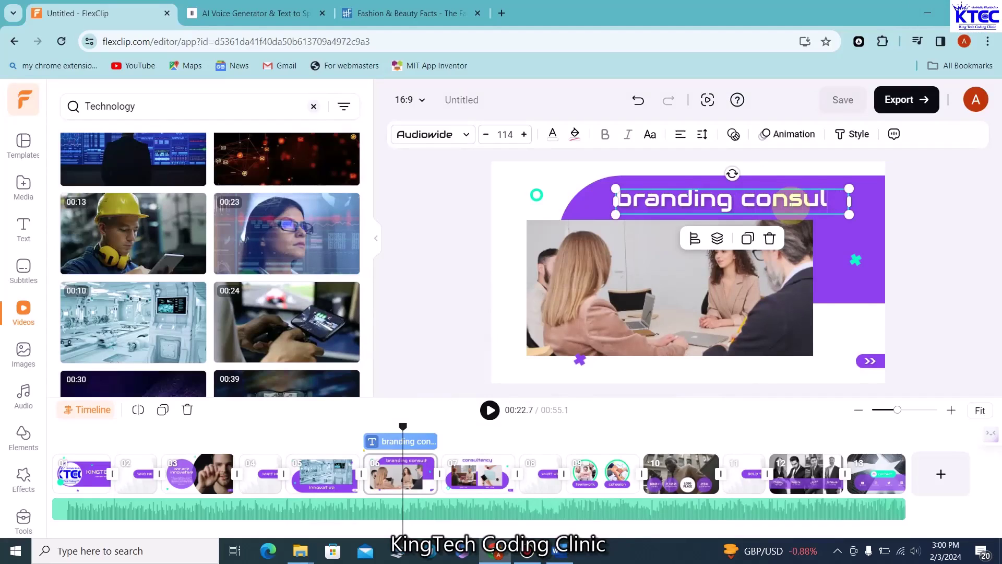
key("BackSpace")
key("BackSpace")
key("BackSpace")
key("BackSpace")
key("BackSpace")
key("BackSpace")
key("BackSpace")
key("BackSpace")
key("BackSpace")
key("BackSpace")
key("ctrl+v")
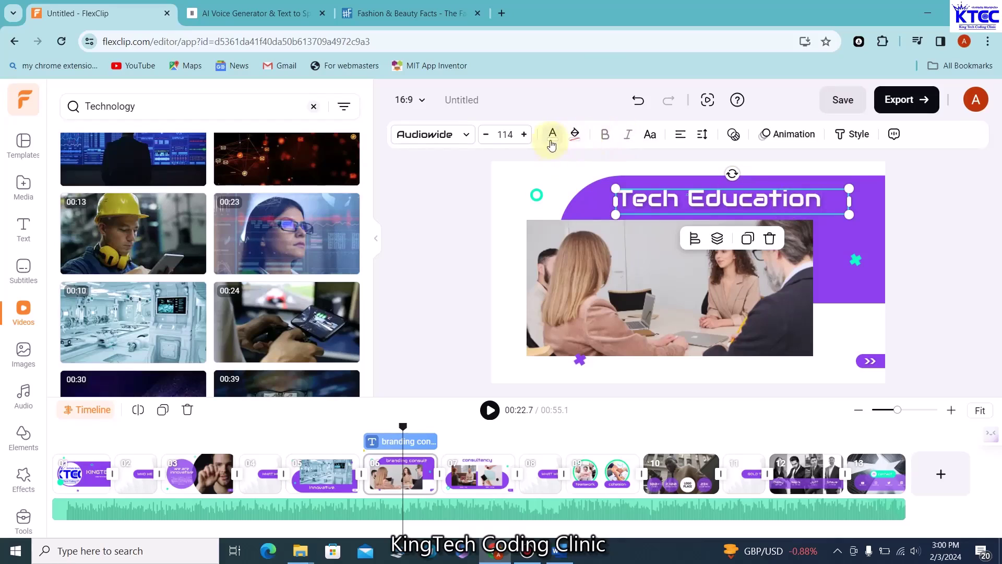
left_click(679, 139)
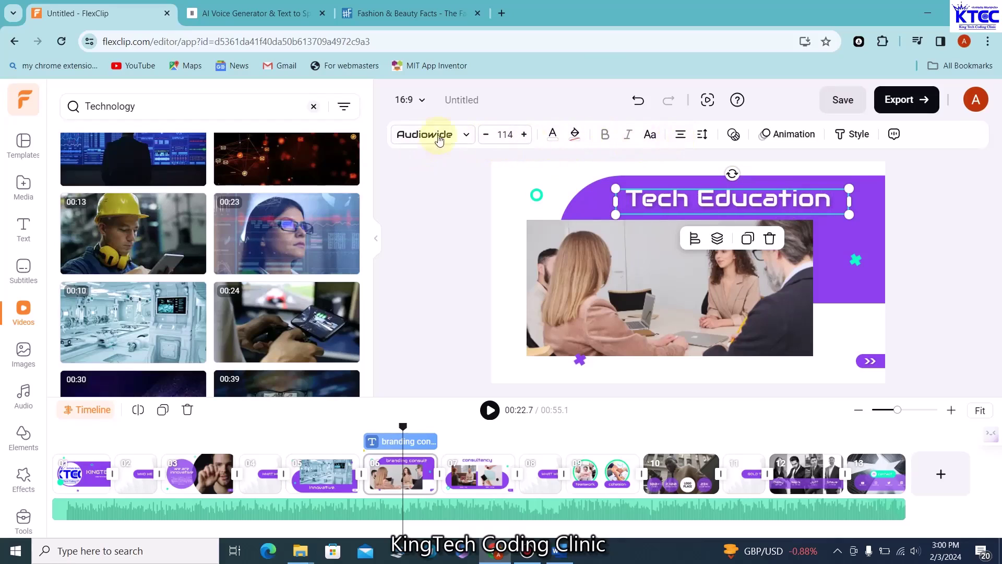
left_click(439, 228)
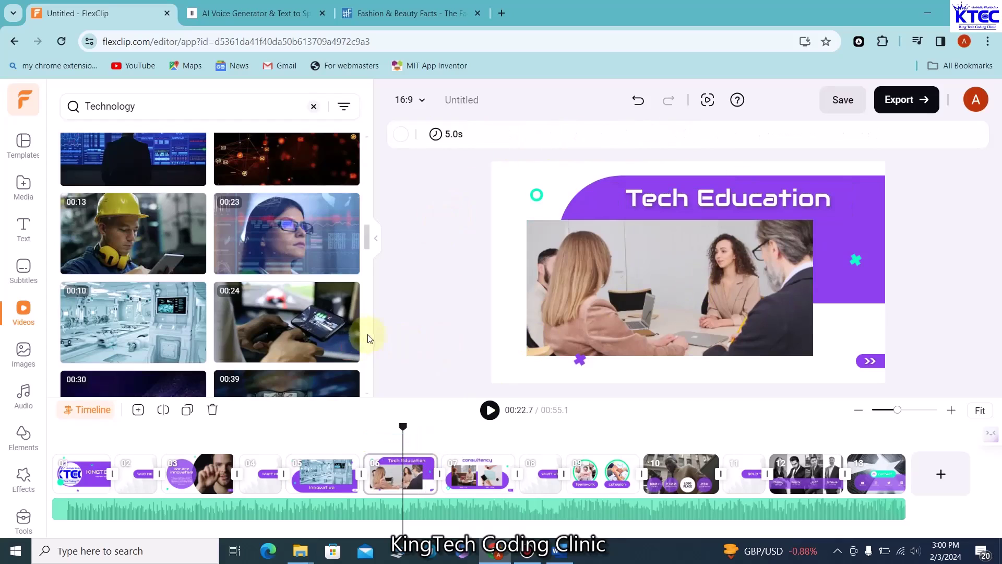
scroll(313, 326, "down", 3)
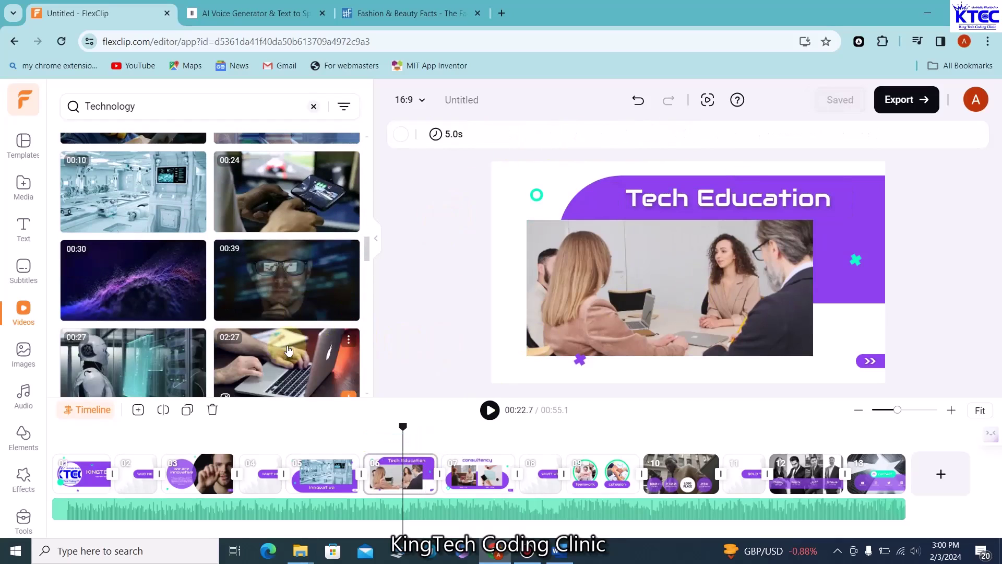
scroll(289, 351, "down", 5)
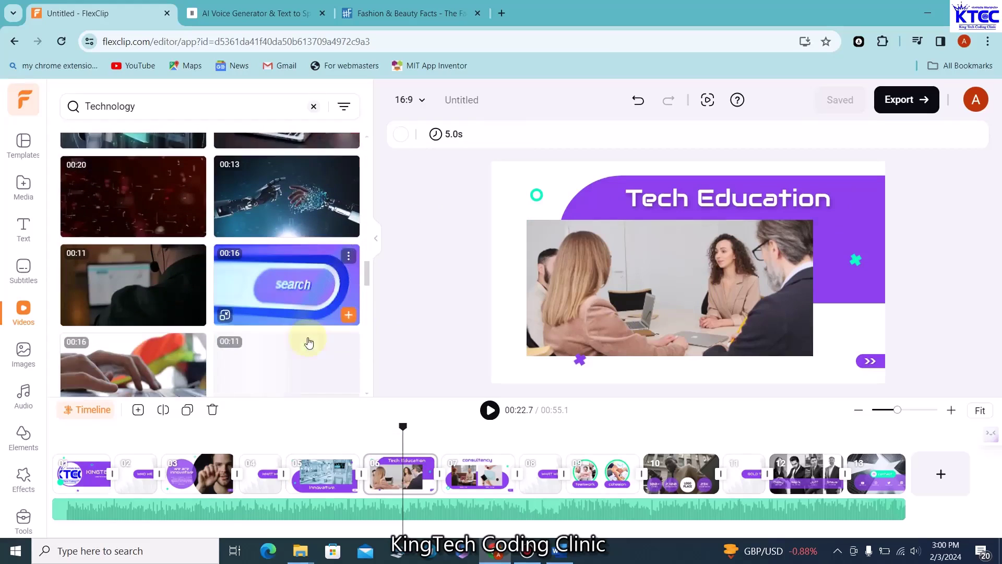
Replace the Tech Education meeting photo with the 00:11 dark-office laptop clip
scroll(309, 342, "down", 3)
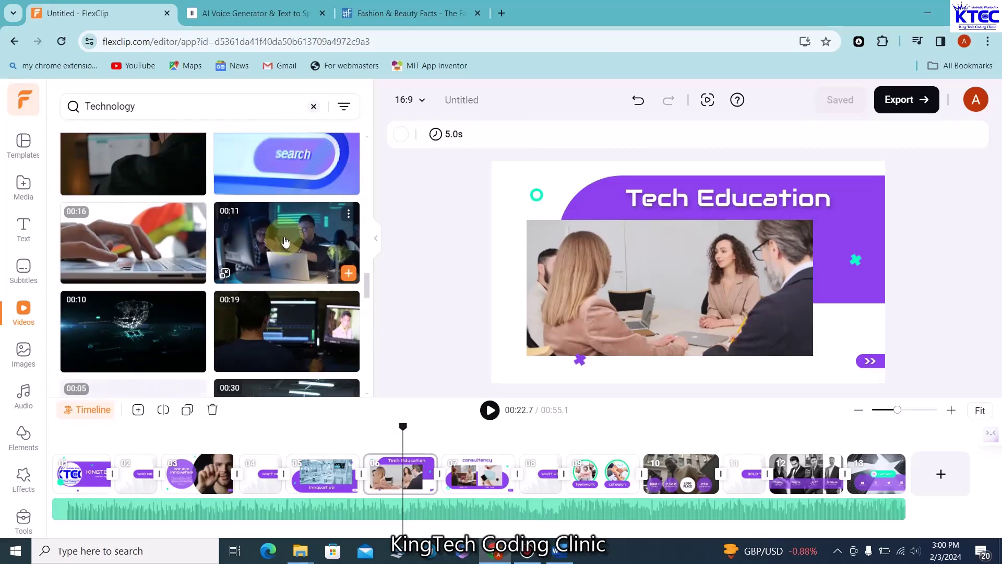
left_click_drag(285, 242, 626, 330)
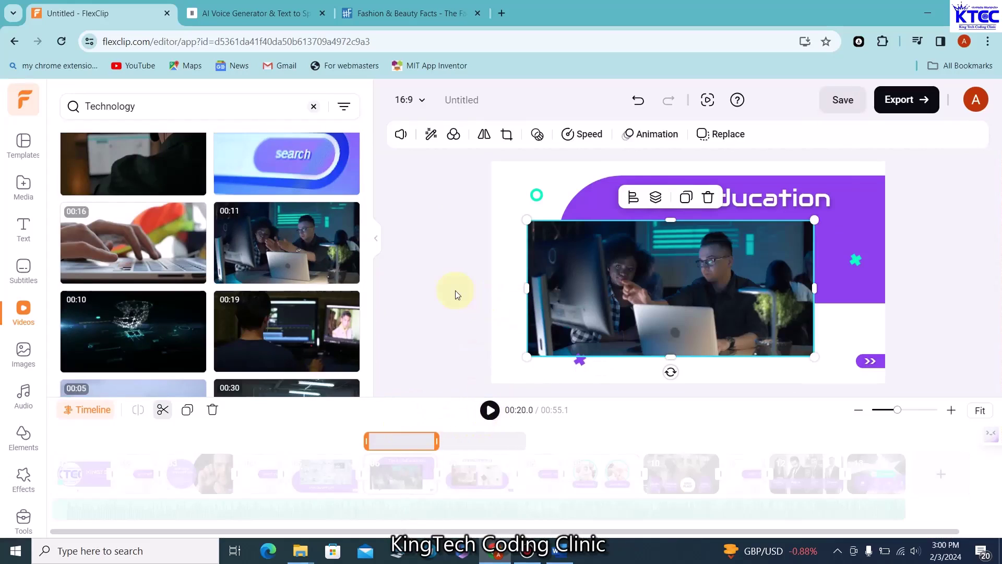
Preview through the Tech Education and consultancy scenes, pausing on 'WHAT WE DID?' at 00:31.9
left_click(485, 413)
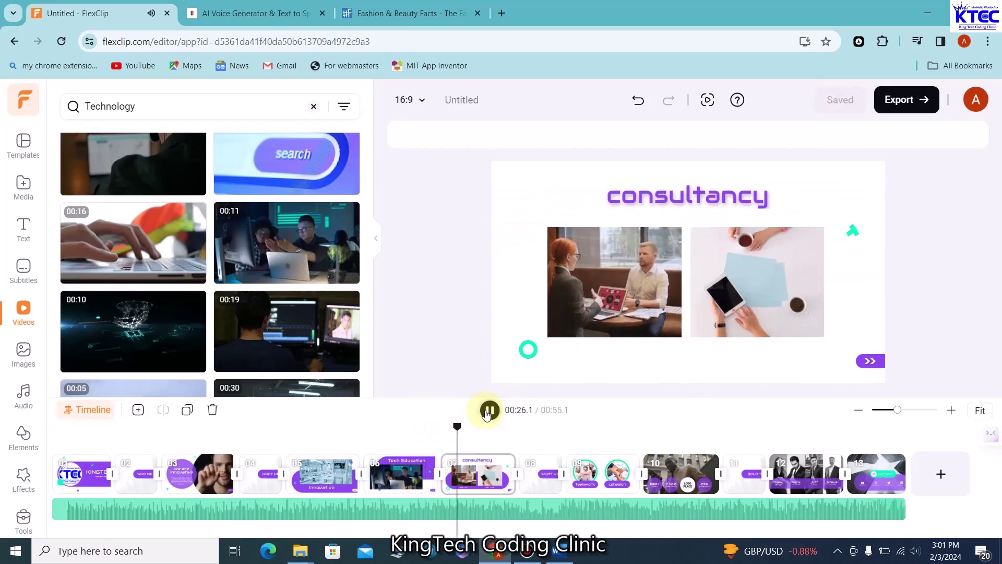
left_click(488, 410)
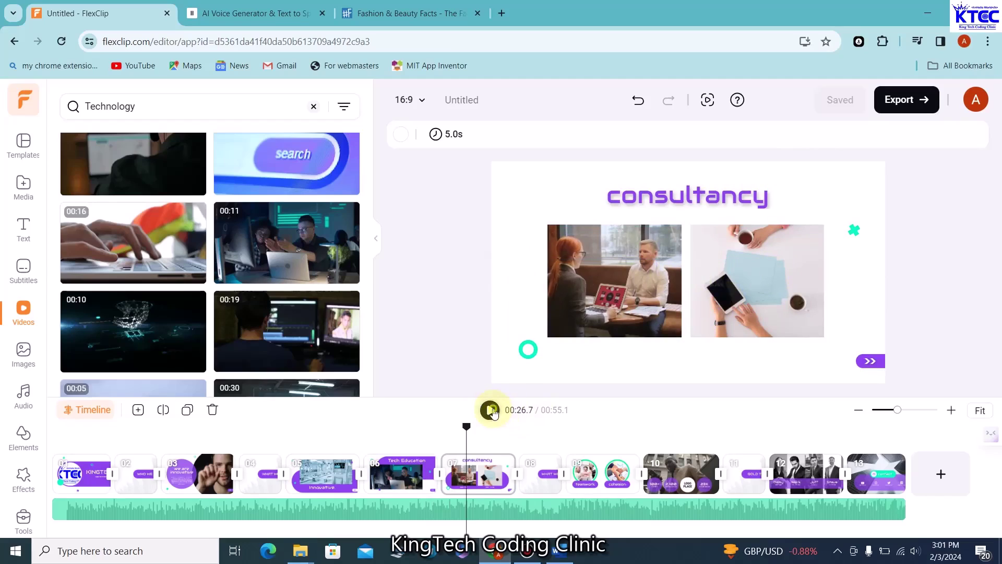
left_click(491, 410)
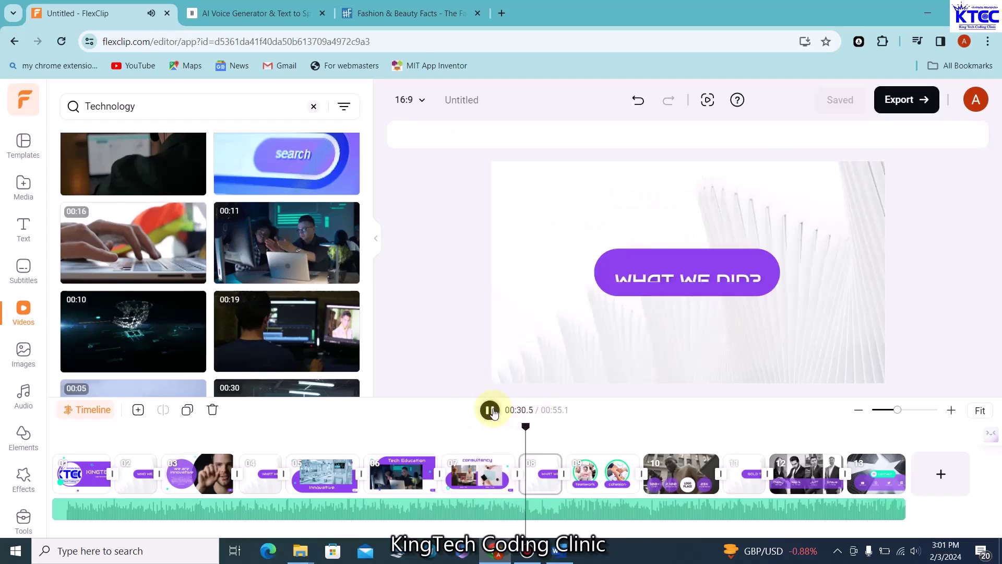
left_click(491, 410)
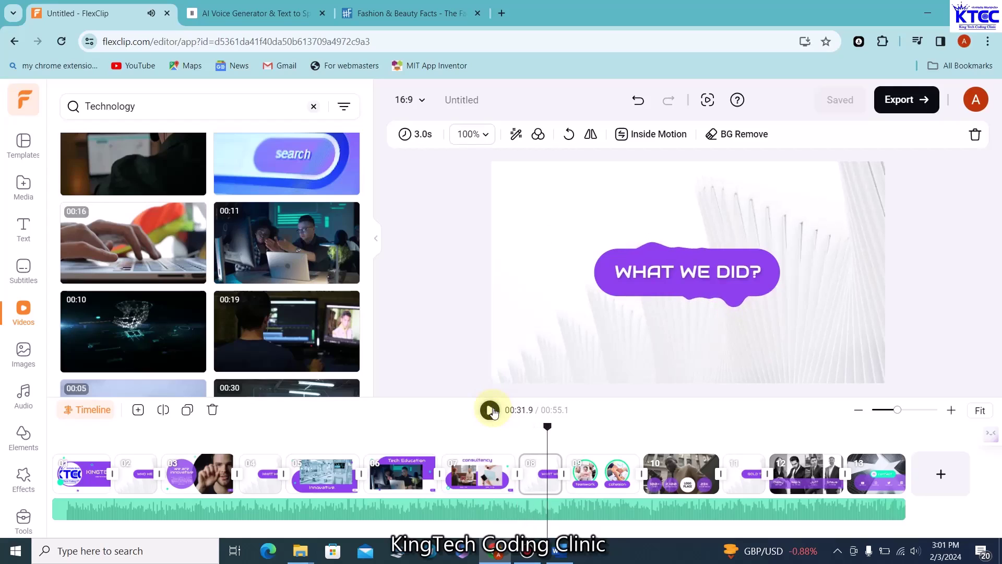
Pause on the teamwork and cohesion scene and inspect the teamwork photo and labels
left_click(490, 411)
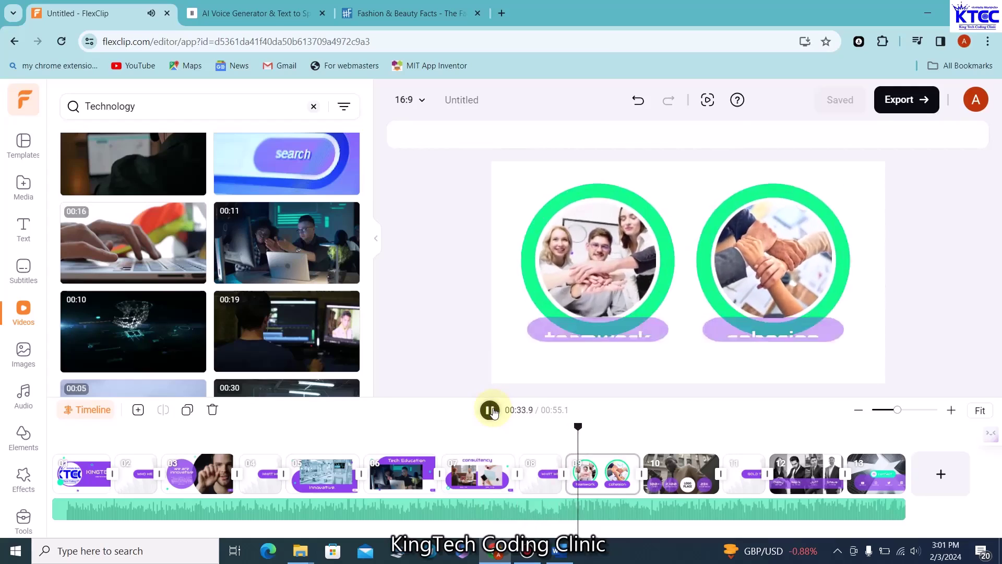
left_click(490, 410)
left_click(593, 251)
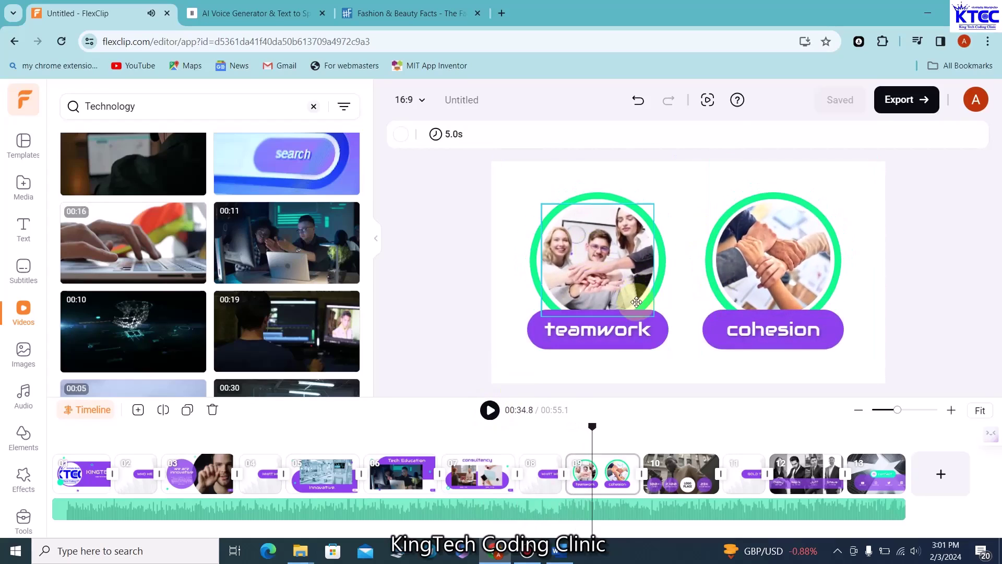
left_click(604, 335)
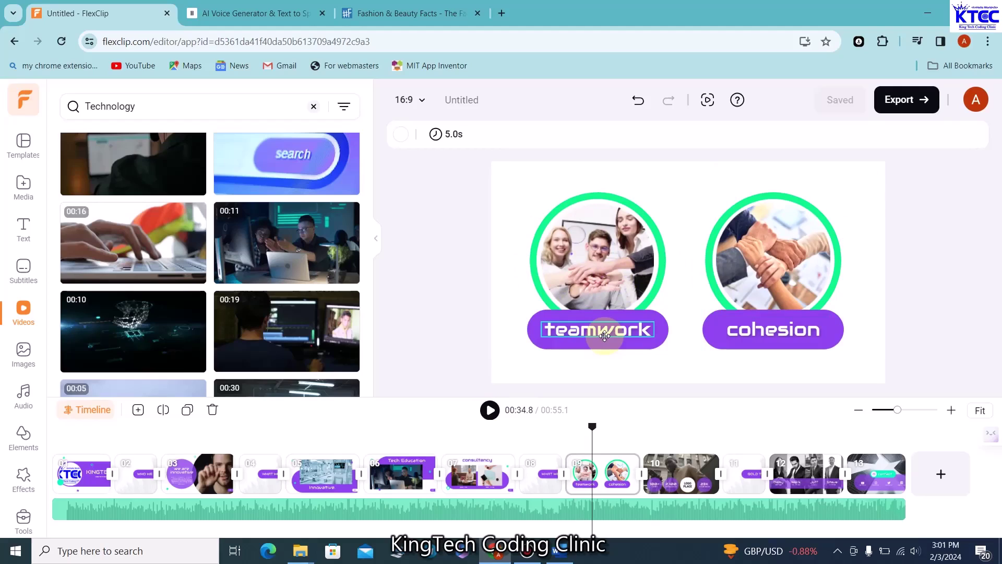
left_click(794, 340)
left_click(564, 358)
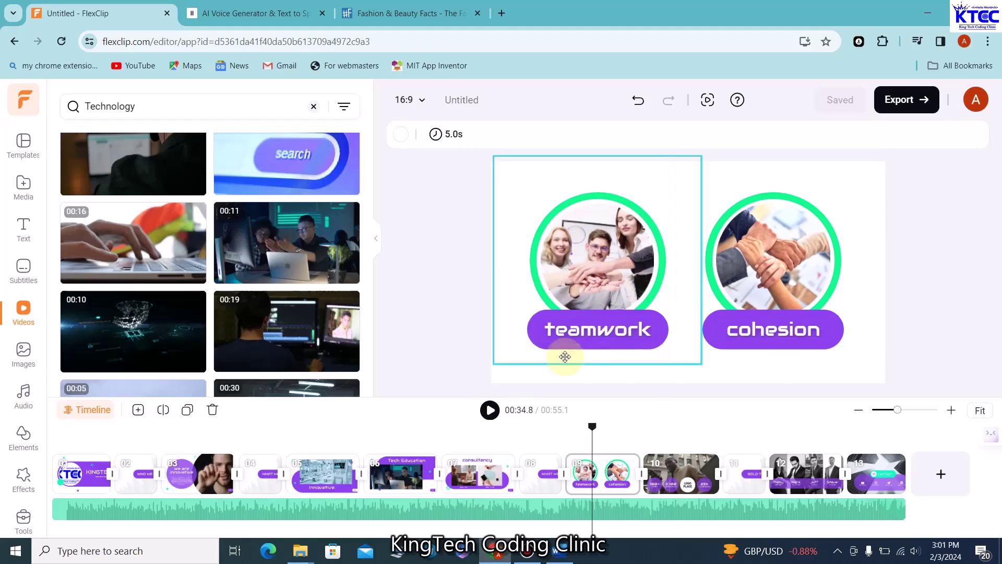
left_click(553, 330)
Check the cohesion photo, group and labels, then resume playback toward the statistics scene
left_click(794, 326)
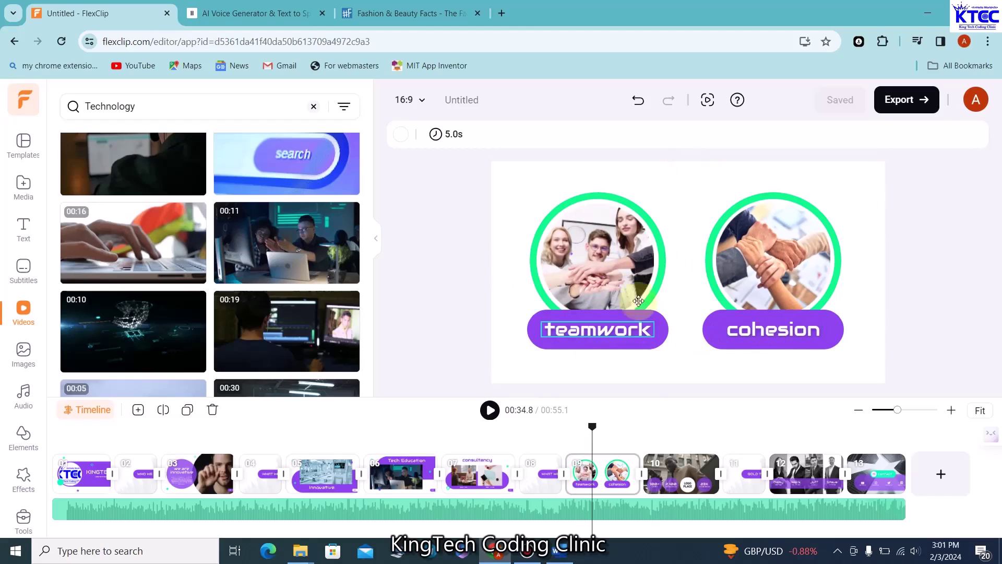
left_click(595, 303)
left_click(829, 275)
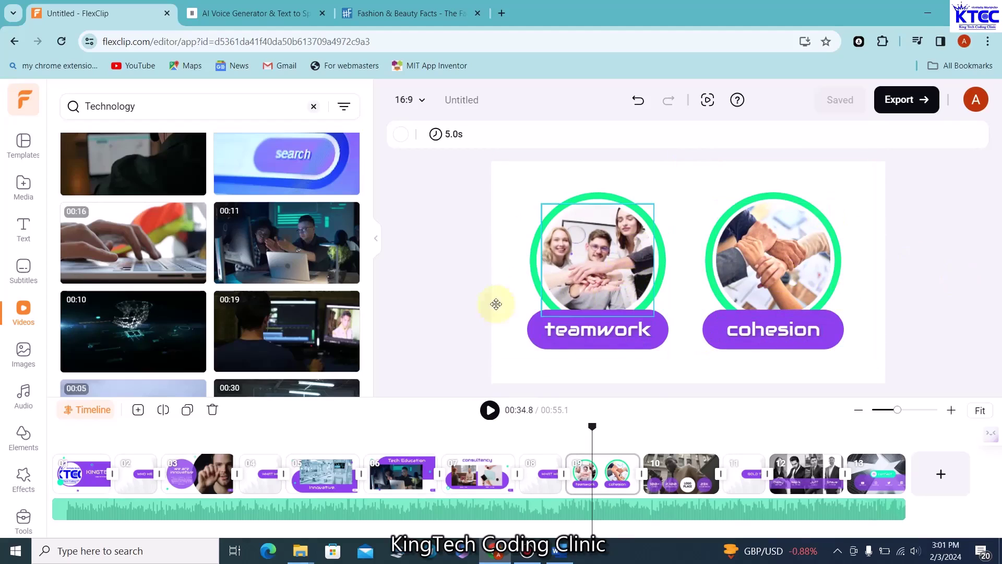
left_click(655, 276)
left_click(586, 339)
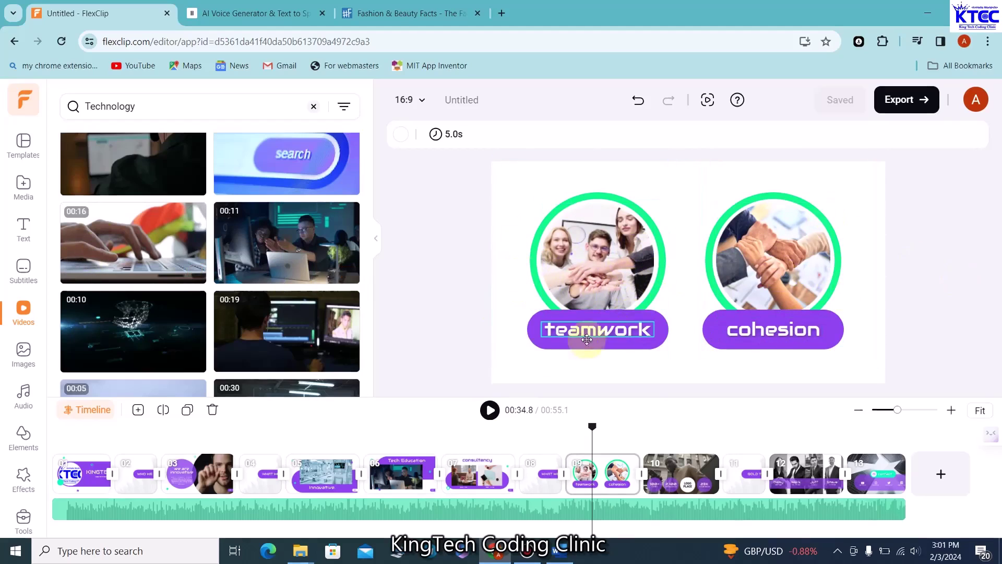
left_click(730, 337)
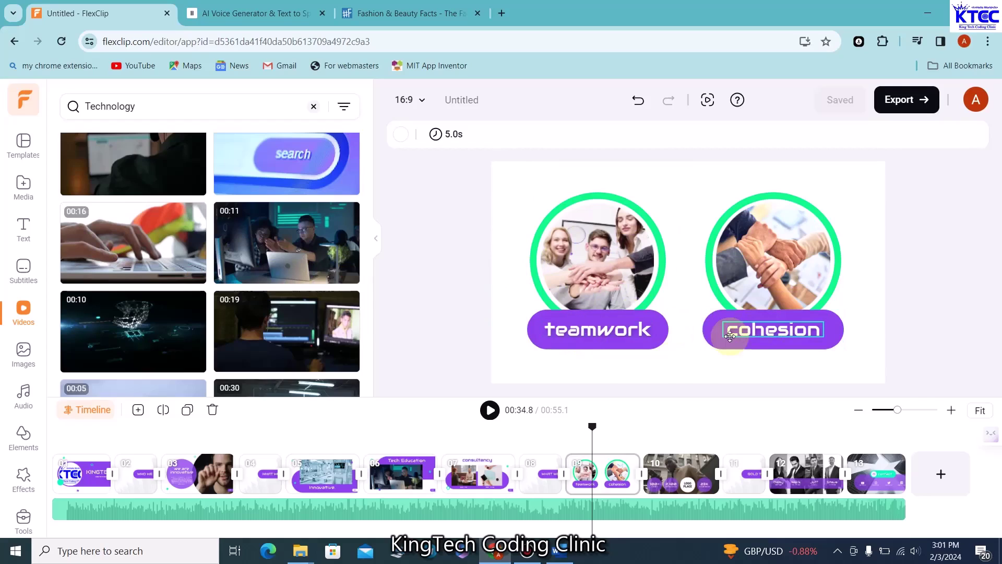
left_click(490, 411)
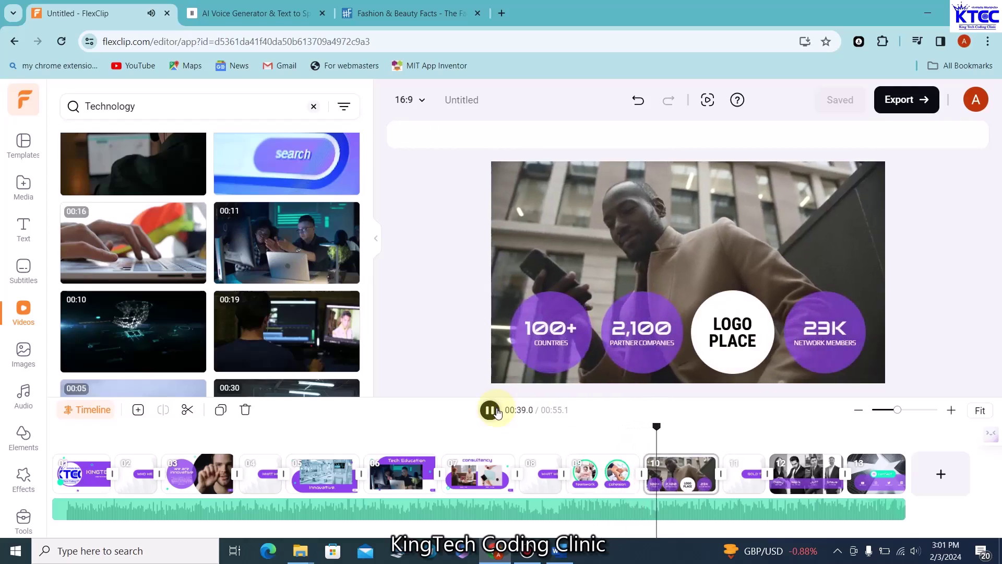
Stop at 00:39.7 on the statistics scene and select the white LOGO PLACE circle
left_click(490, 410)
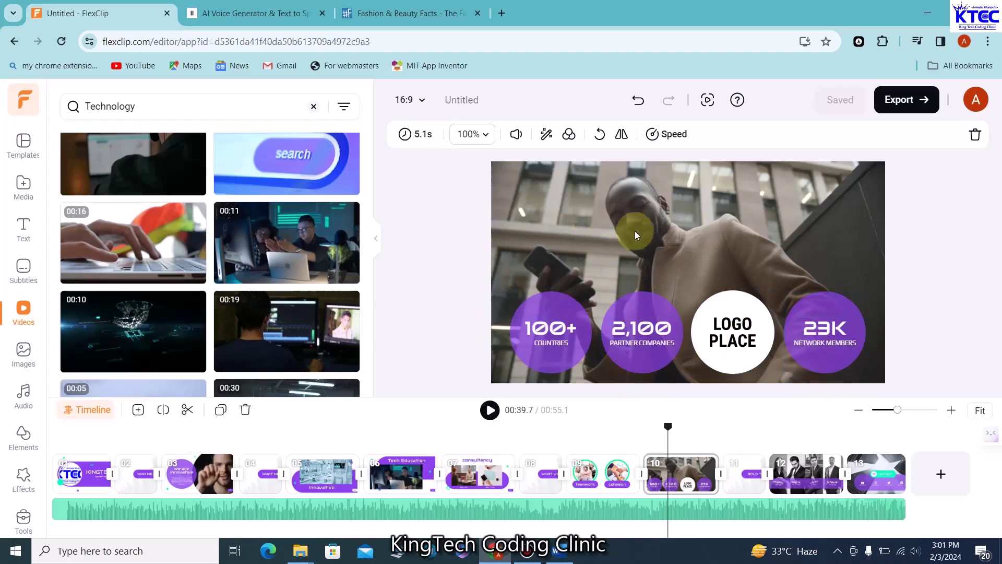
left_click(728, 332)
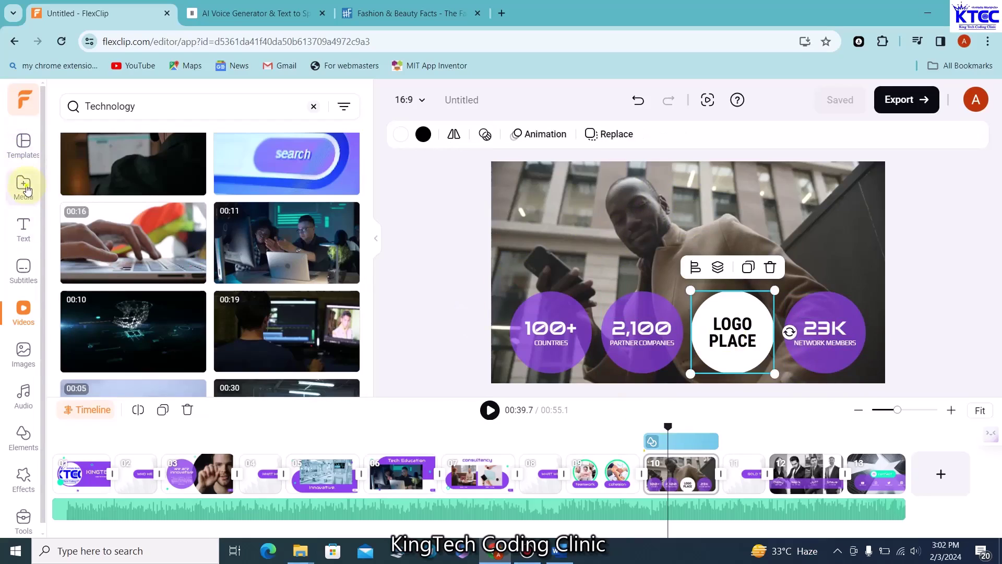
Try MY LOGO IN CIRCLE.png from Media on the LOGO PLACE circle, then undo it
left_click(24, 186)
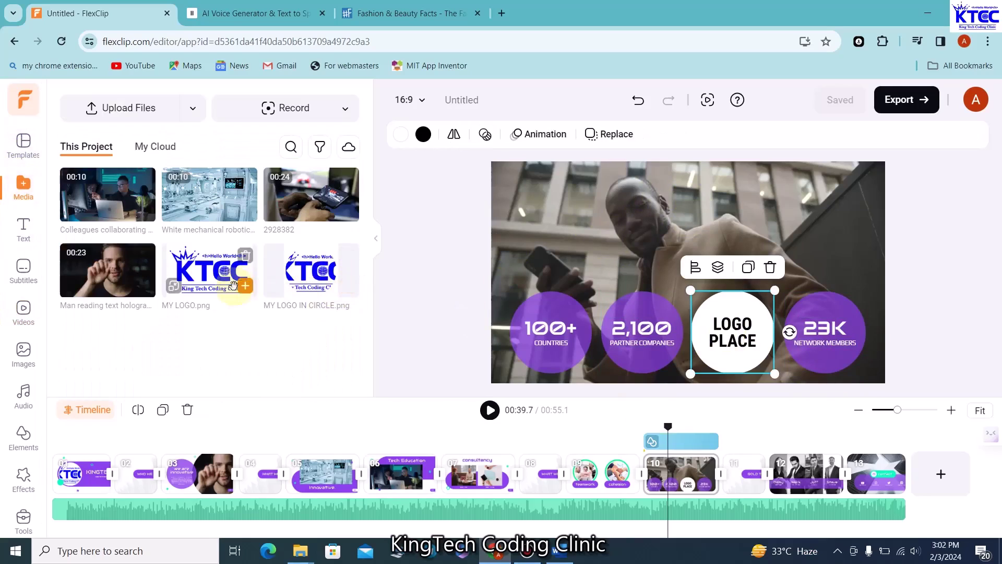
left_click_drag(385, 300, 723, 315)
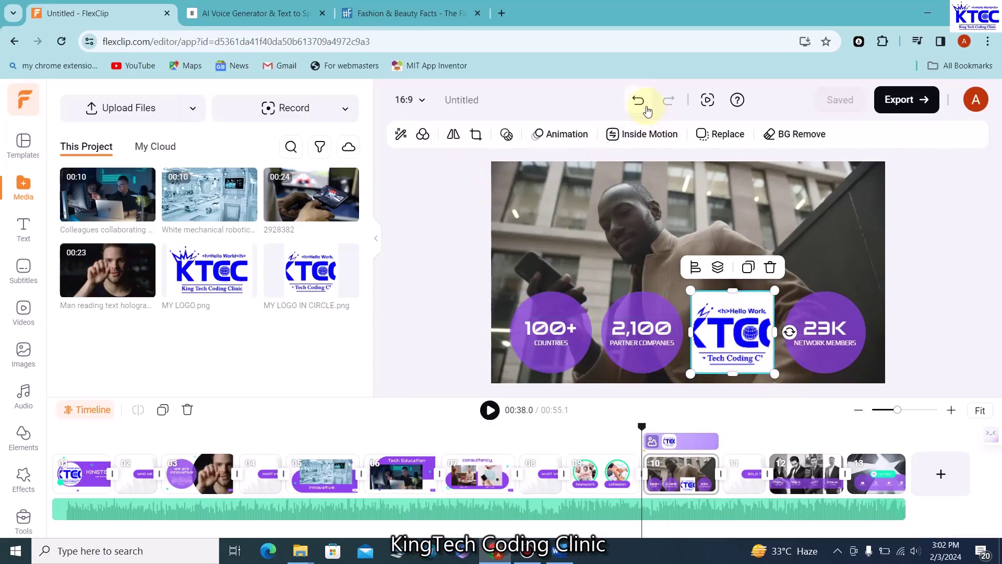
left_click(643, 104)
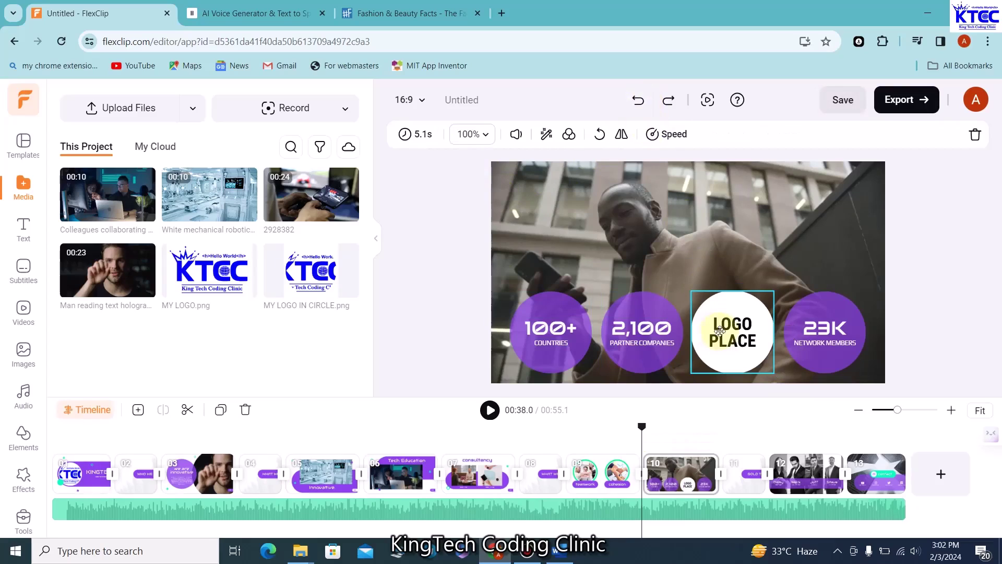
left_click(439, 300)
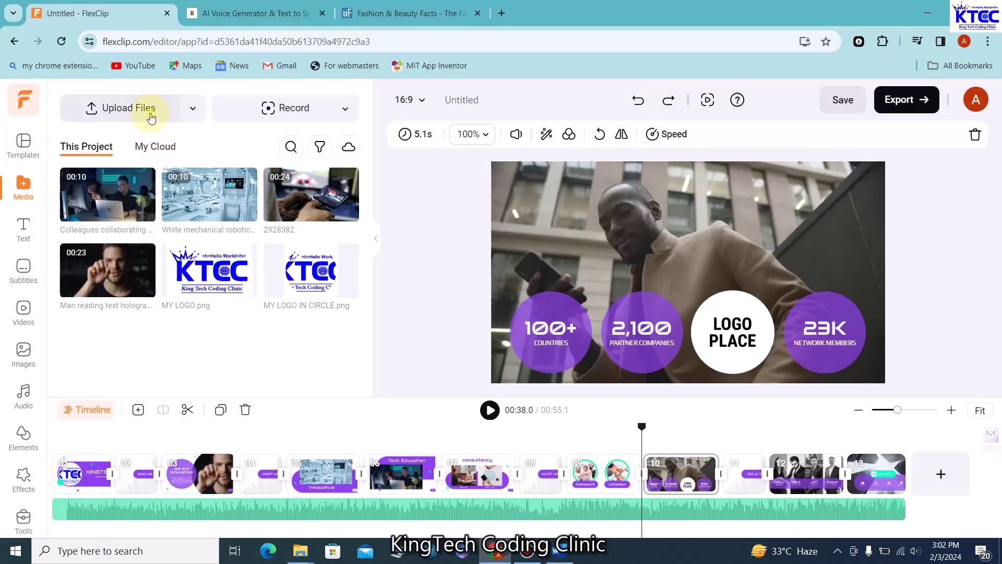
Upload MY_LOGO_IN_CIRCLE-removebg-preview.png from the Downloads folder
left_click(150, 111)
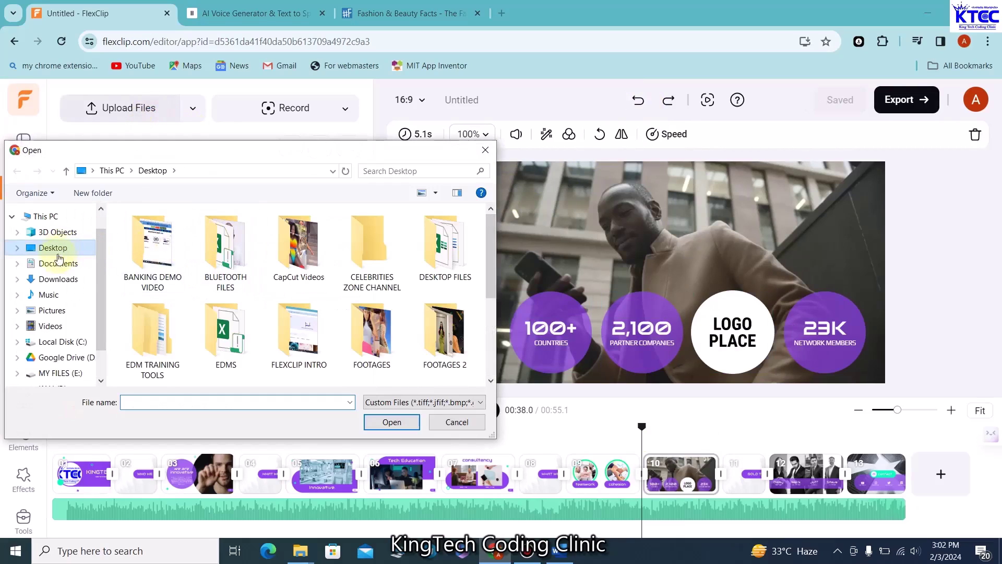
left_click(61, 281)
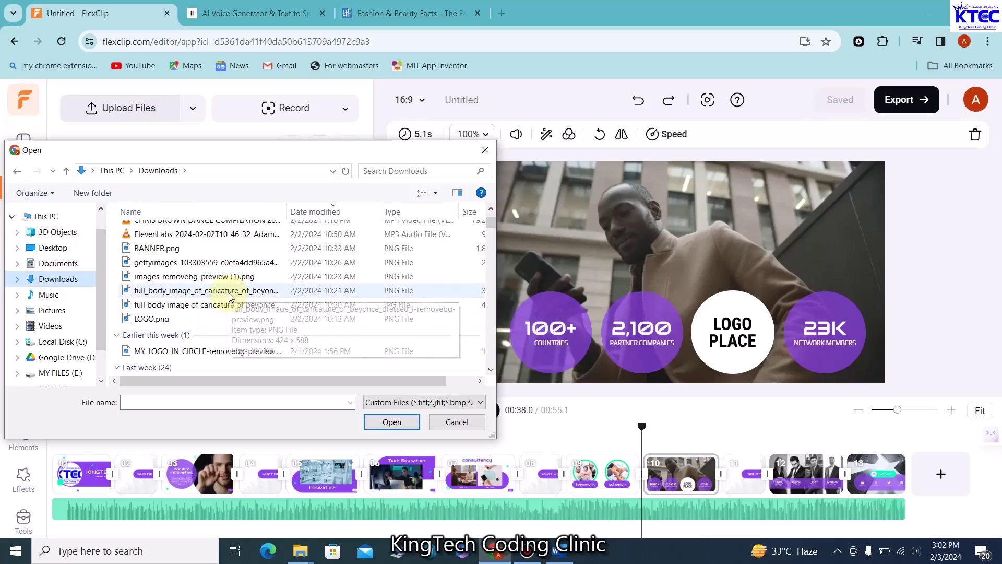
left_click(250, 357)
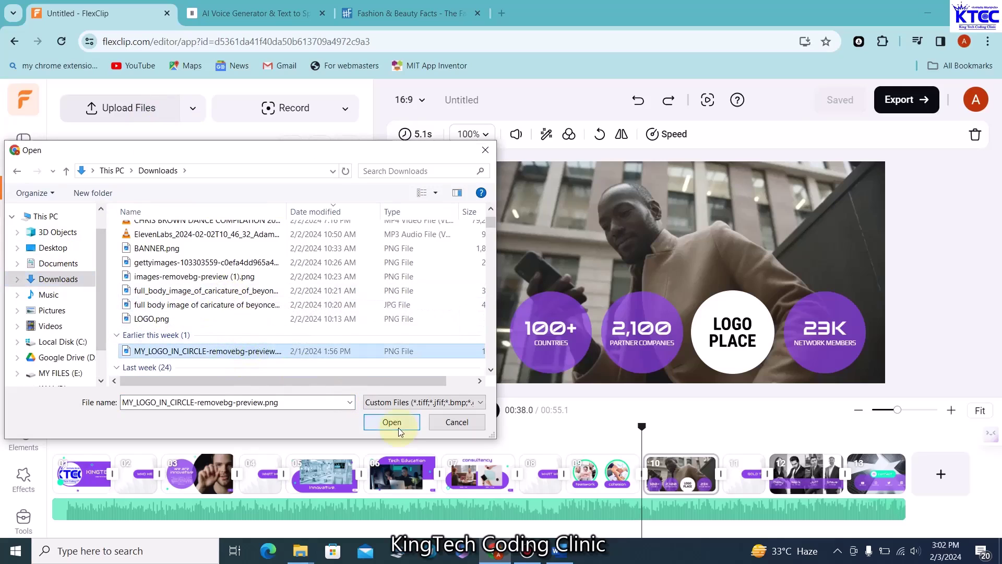
left_click(397, 422)
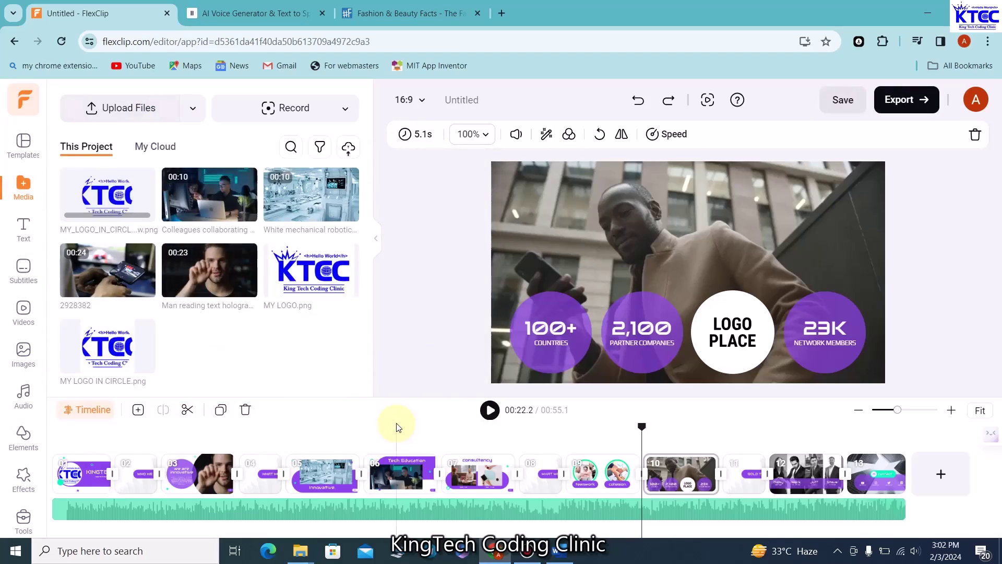
Place the uploaded logo over the LOGO PLACE circle and play the preview to check it
mouse_move(116, 201)
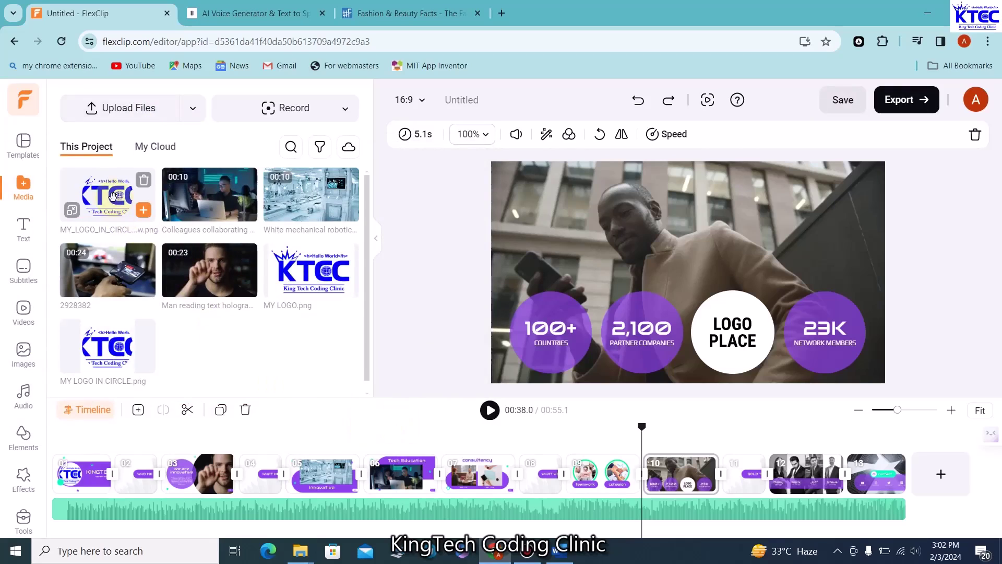
left_click_drag(113, 196, 711, 350)
left_click(458, 269)
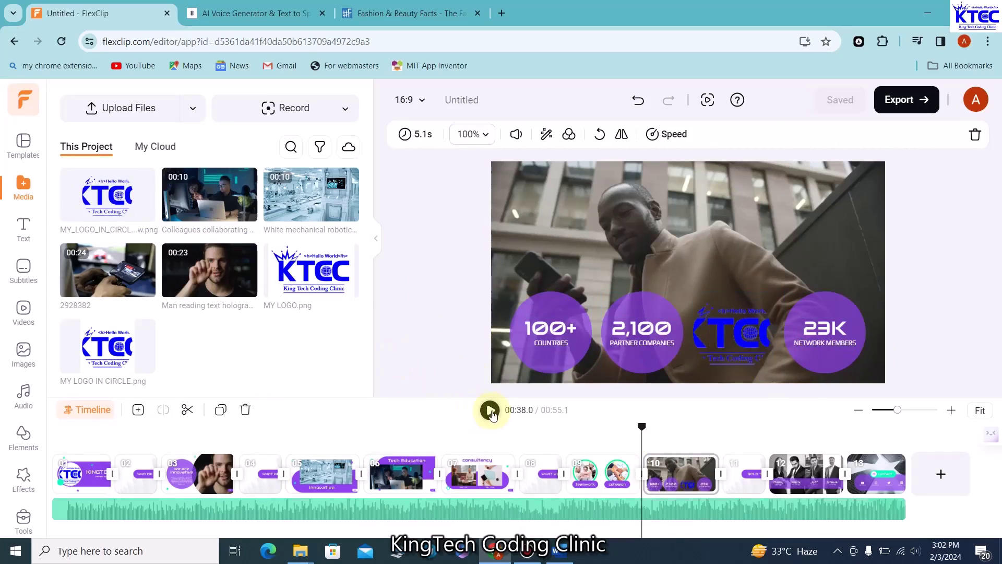
left_click(490, 410)
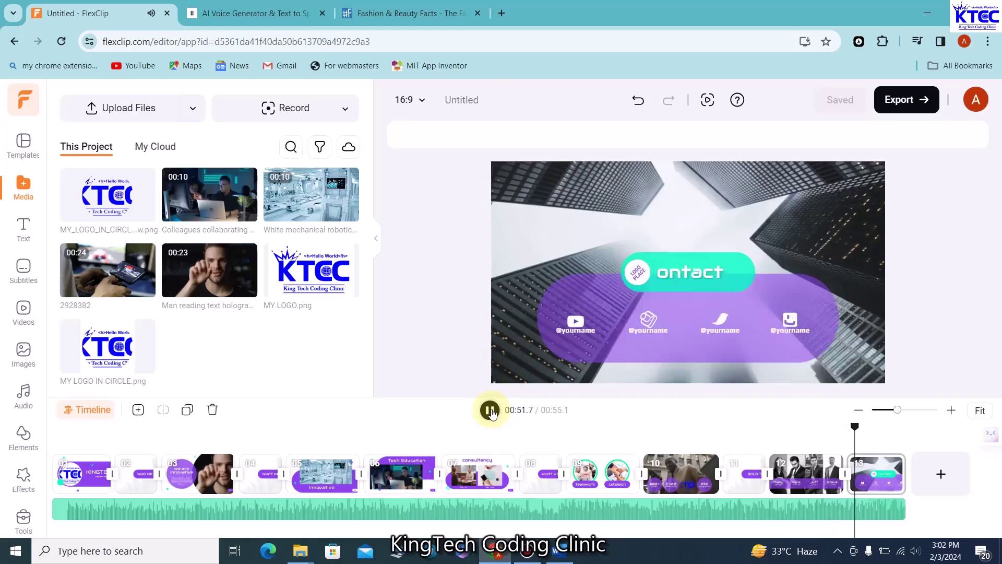
left_click(490, 410)
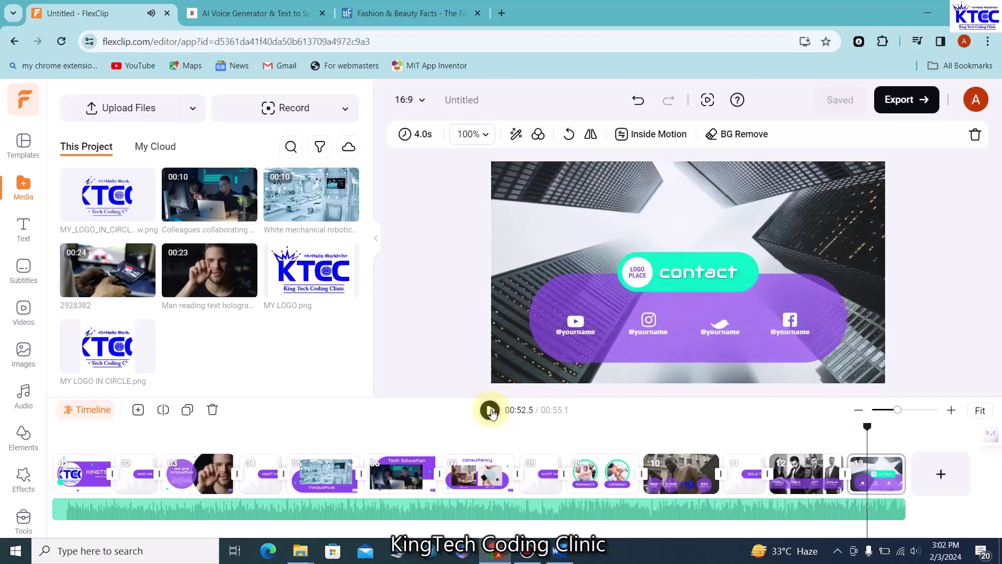
left_click(586, 332)
left_click(581, 335)
left_click(582, 335)
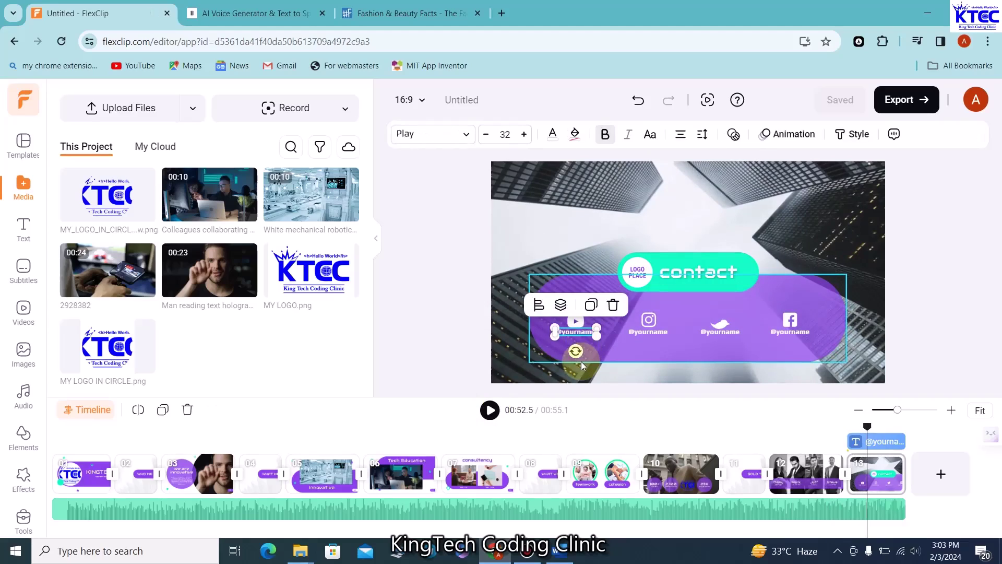
key("BackSpace")
key("BackSpace")
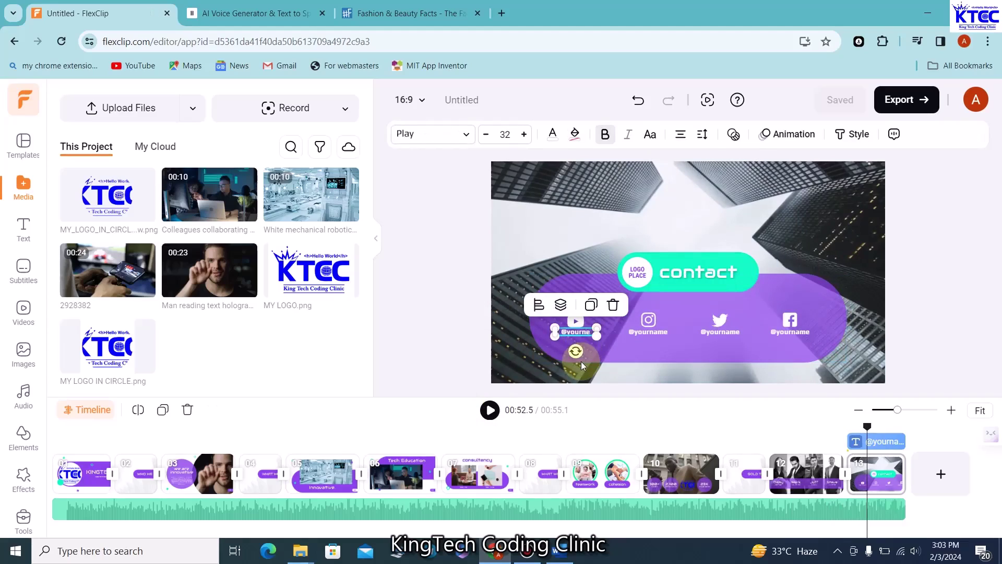
key("BackSpace")
key("BackSpace")
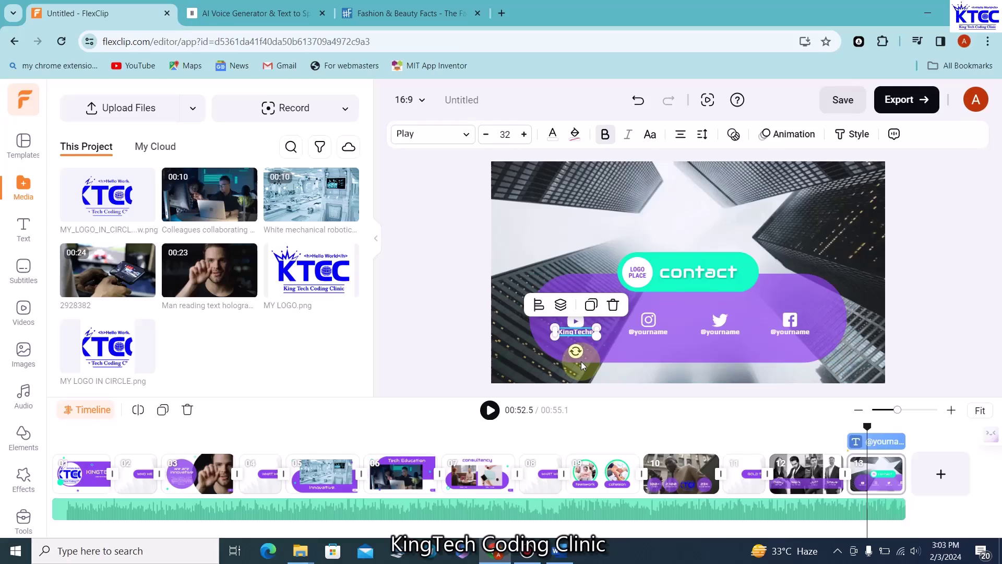
left_click(655, 332)
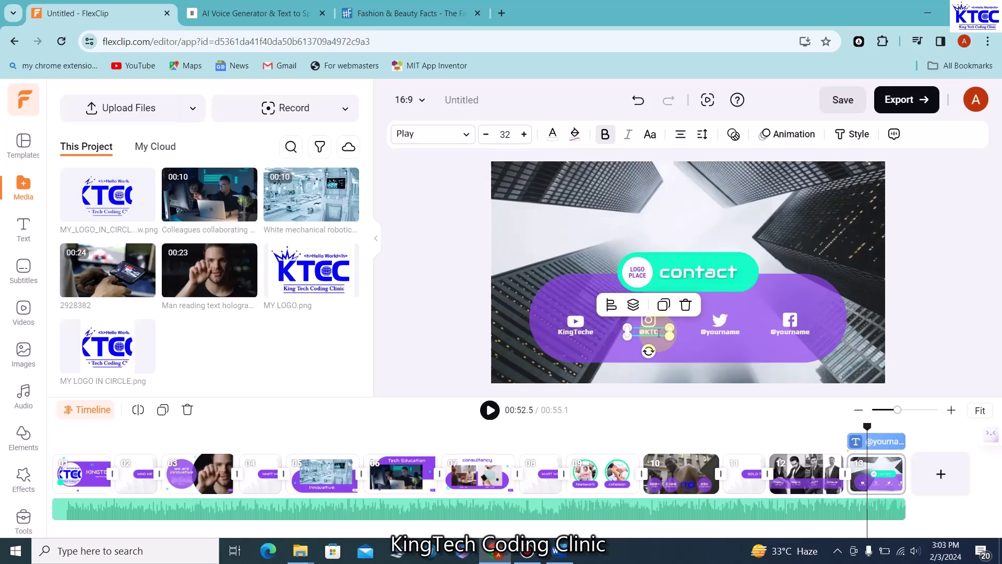
left_click(728, 329)
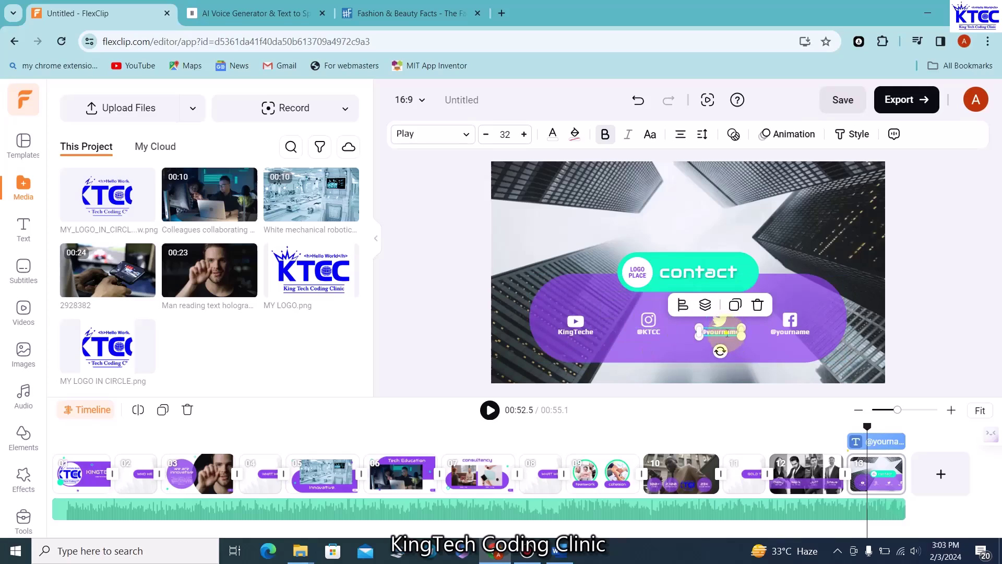
type("@v")
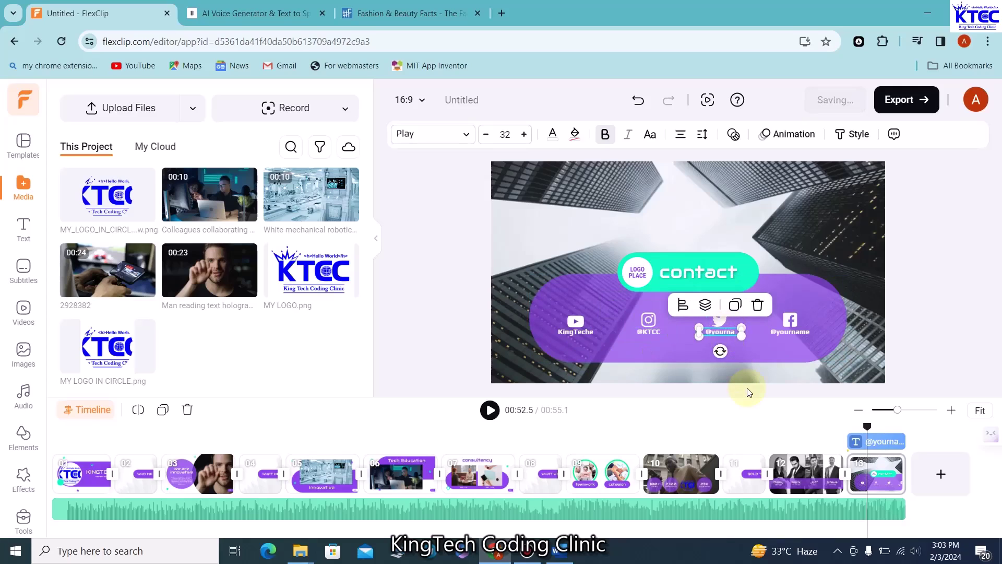
type("KTCC")
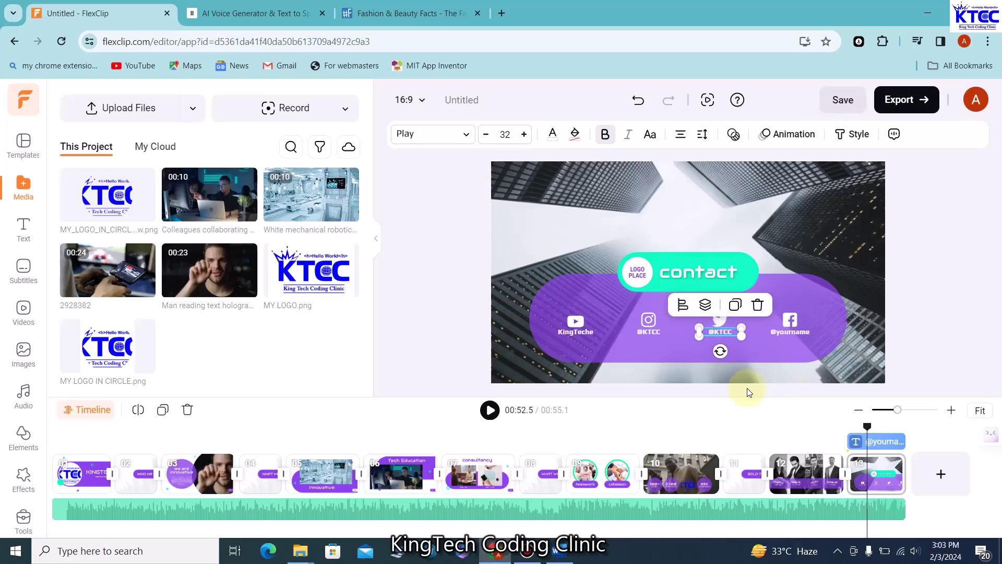
left_click(802, 332)
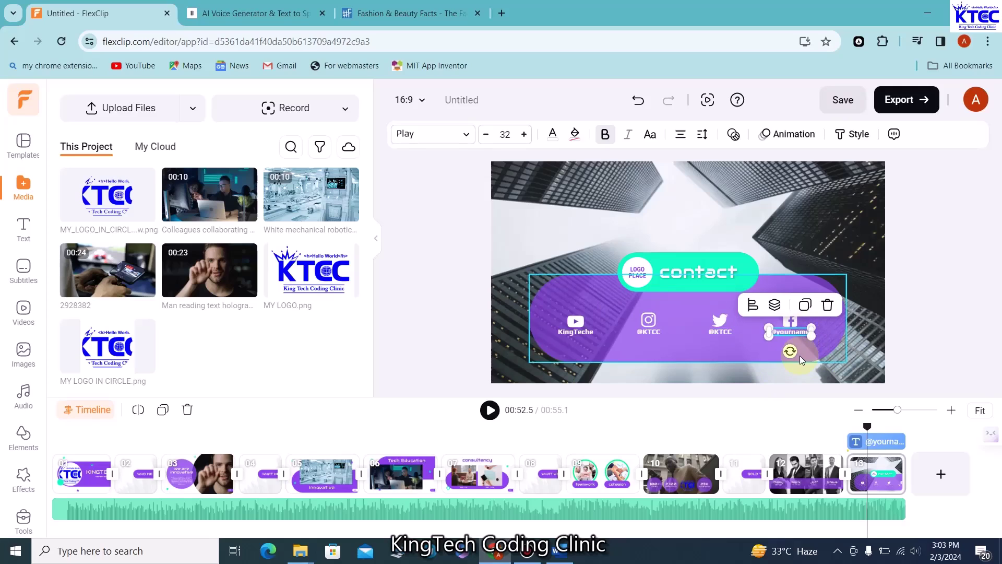
key("BackSpace")
key("BackSpace")
key("BackSpace")
left_click(471, 302)
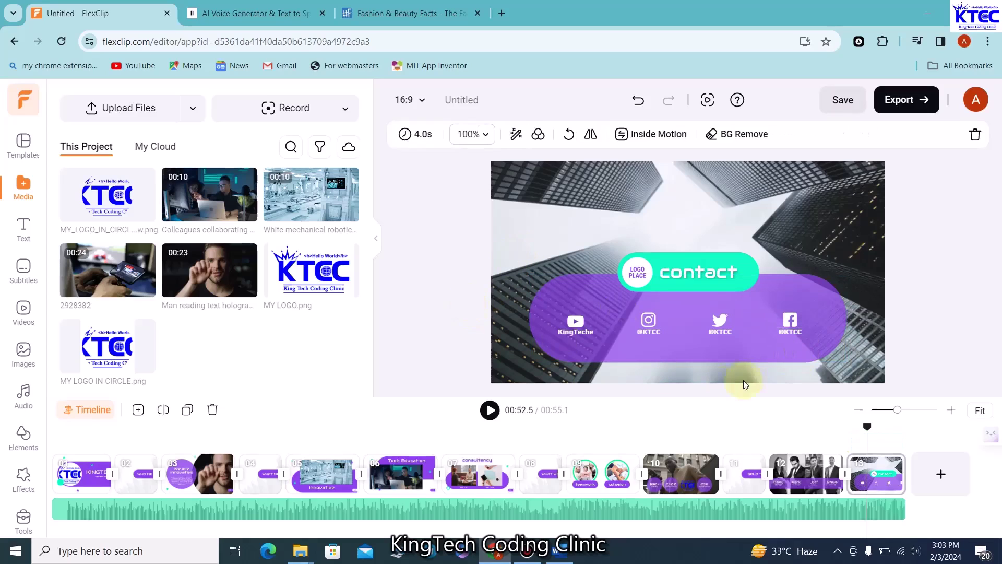
left_click(490, 411)
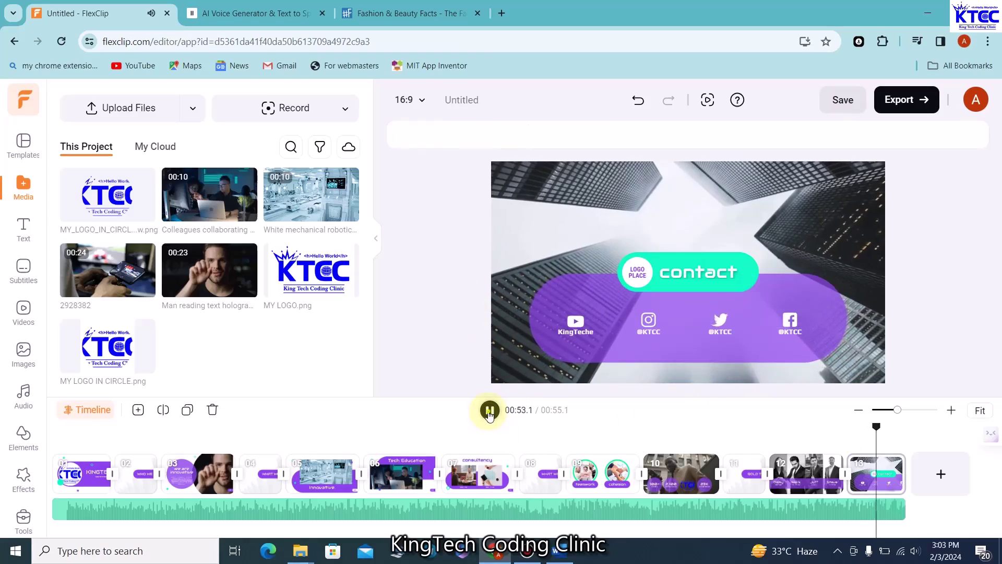
Fill the contact scene's LOGO PLACE circle with the KTCC logo from Media
left_click(879, 425)
left_click(634, 273)
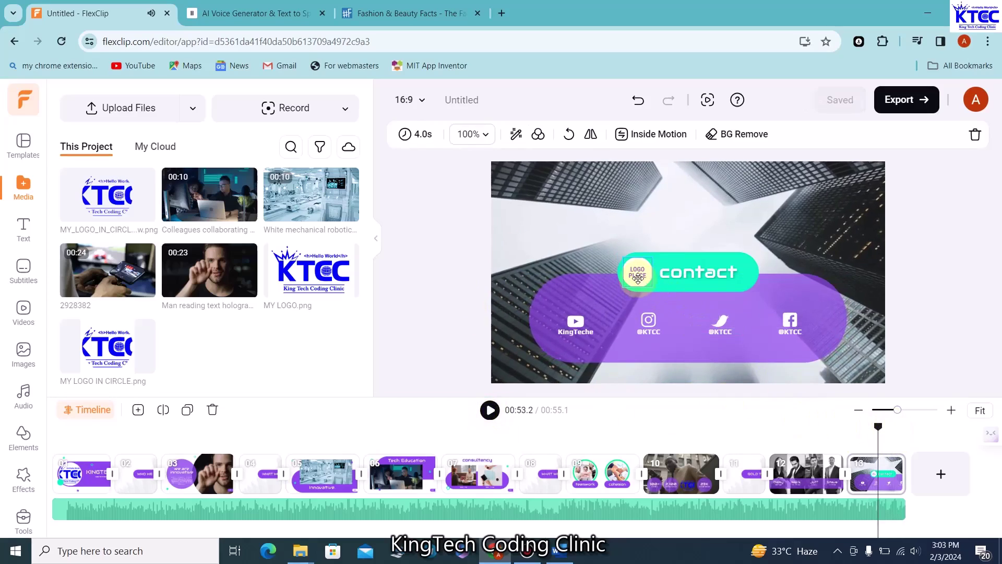
left_click(142, 209)
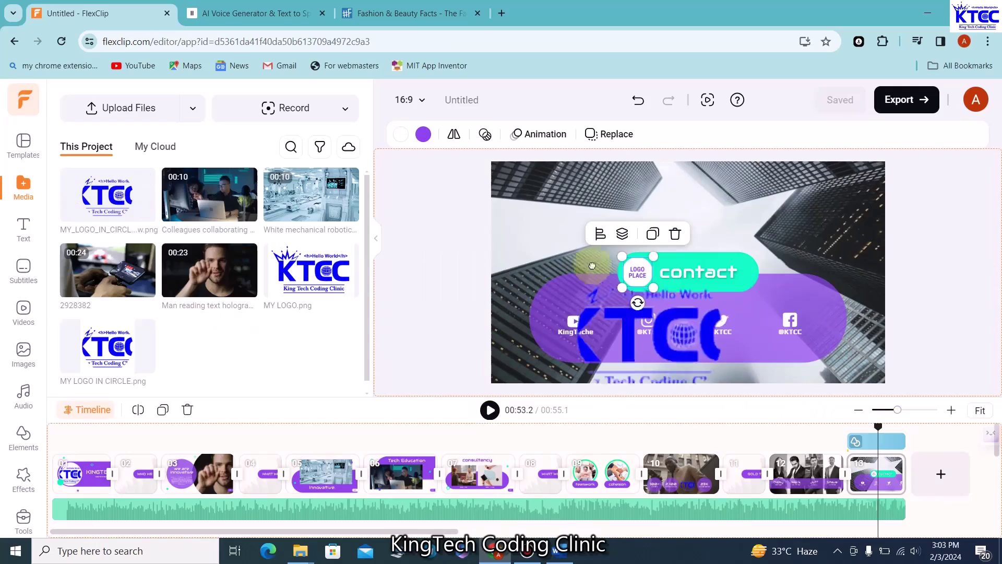
left_click(457, 249)
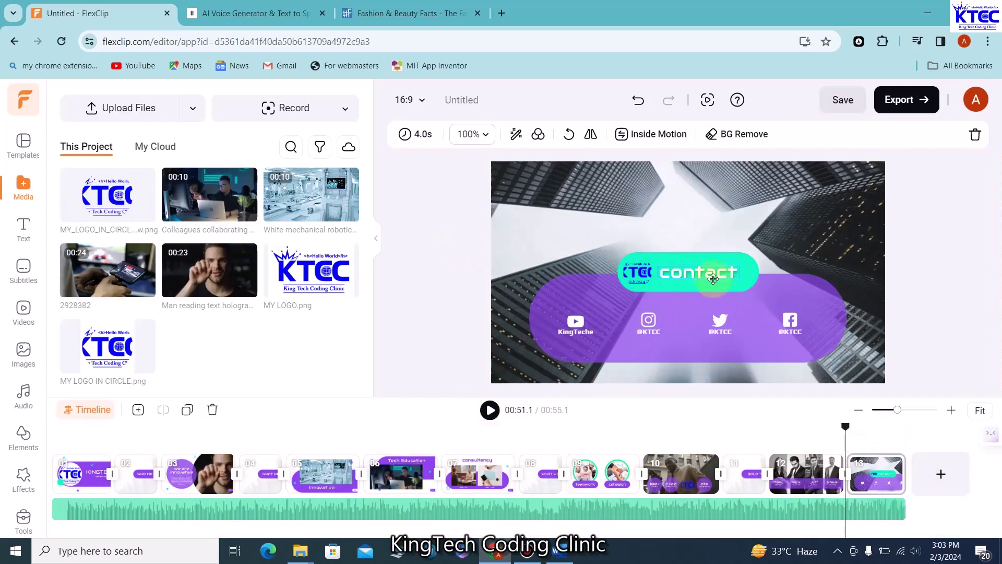
Replace the word 'contact' in the banner heading with the company phone number
left_click(697, 276)
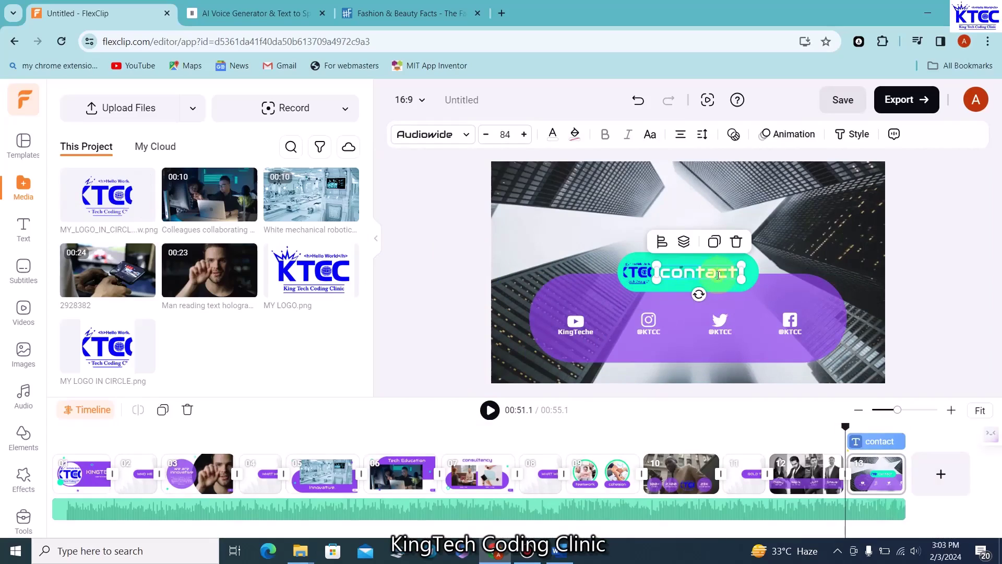
key("BackSpace")
key("BackSpace")
key("BackSpace")
key("BackSpace")
key("BackSpace")
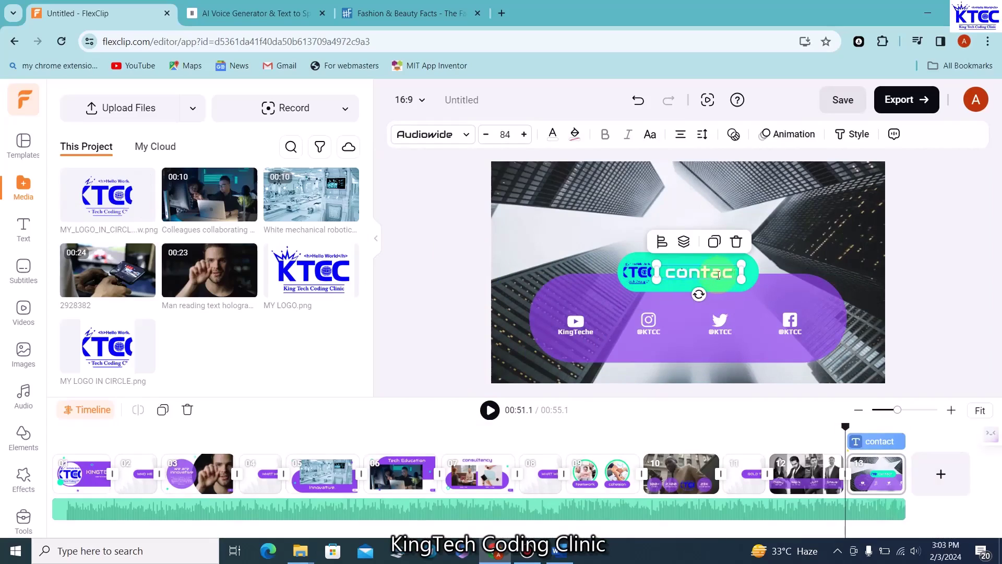
key("BackSpace")
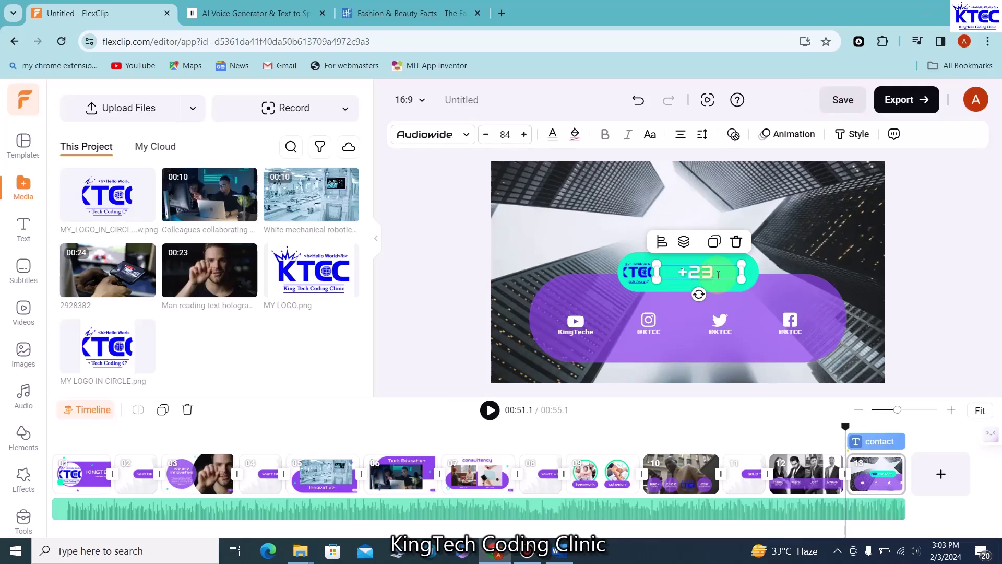
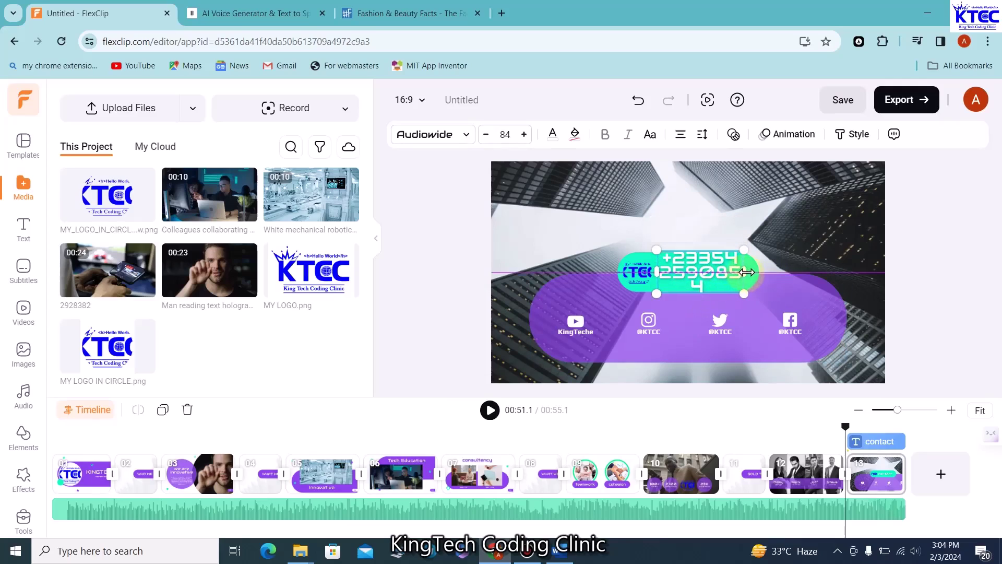
Reduce the phone number's font size from 82 to 41 so it fits on one line
left_click(444, 267)
left_click(652, 267)
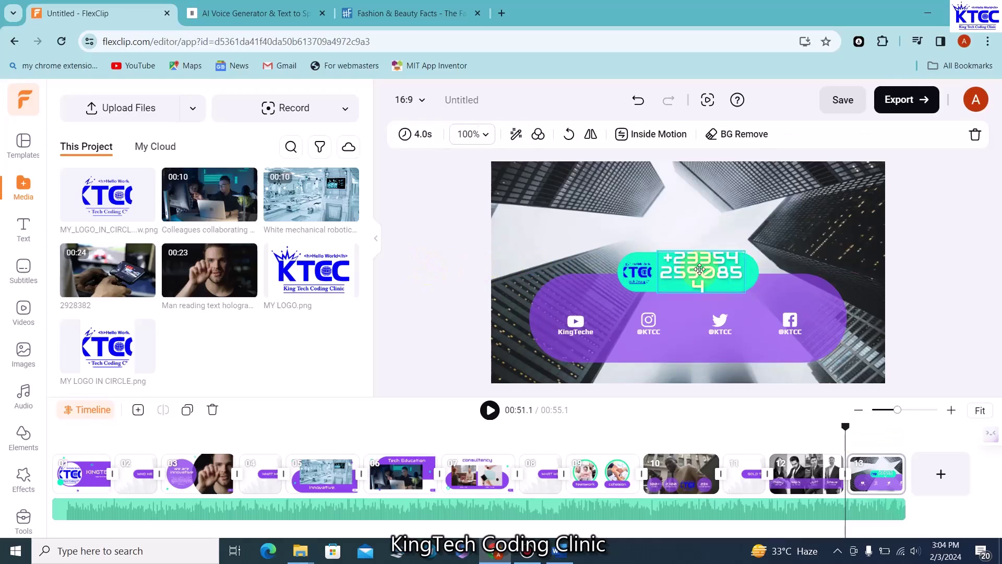
left_click(701, 279)
left_click(487, 135)
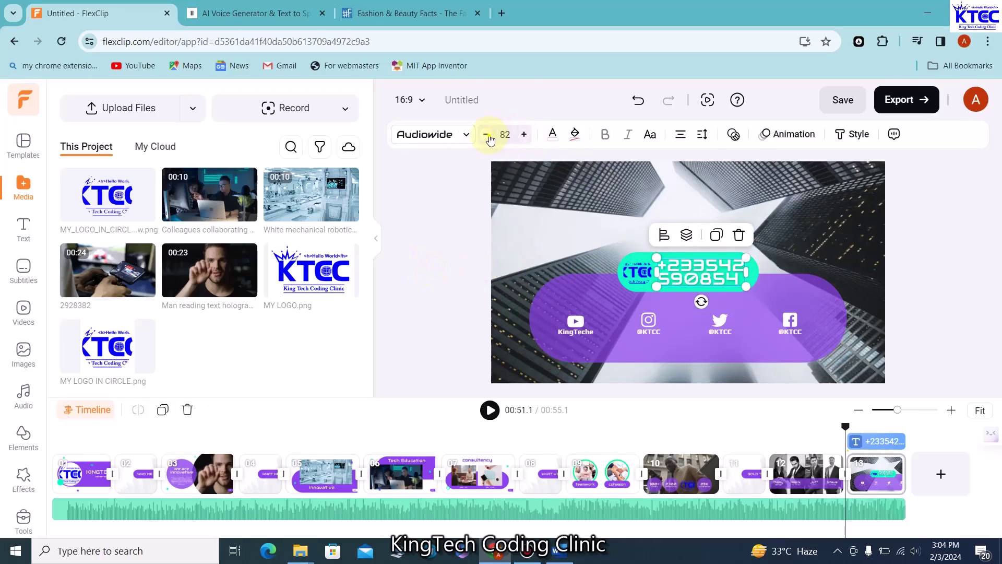
left_click(486, 135)
left_click(486, 134)
left_click(487, 135)
left_click(487, 135)
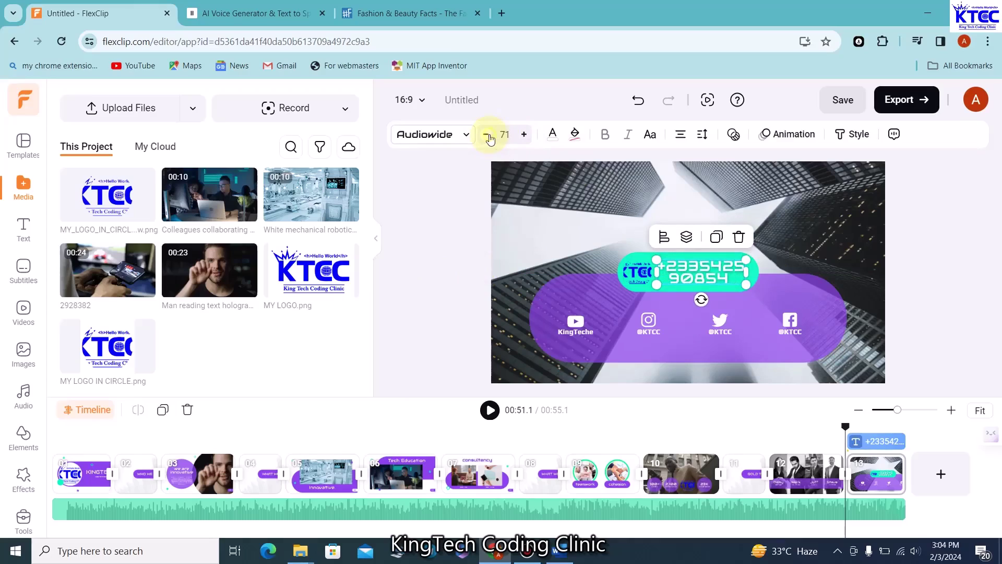
left_click(486, 135)
left_click(486, 135)
left_click(486, 134)
left_click(487, 135)
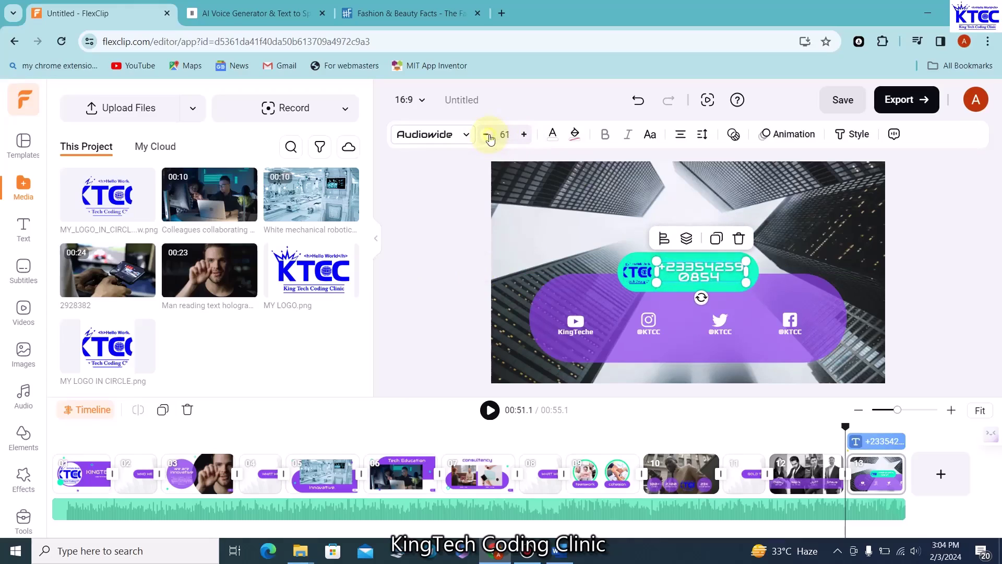
left_click(487, 135)
left_click(487, 134)
left_click(486, 135)
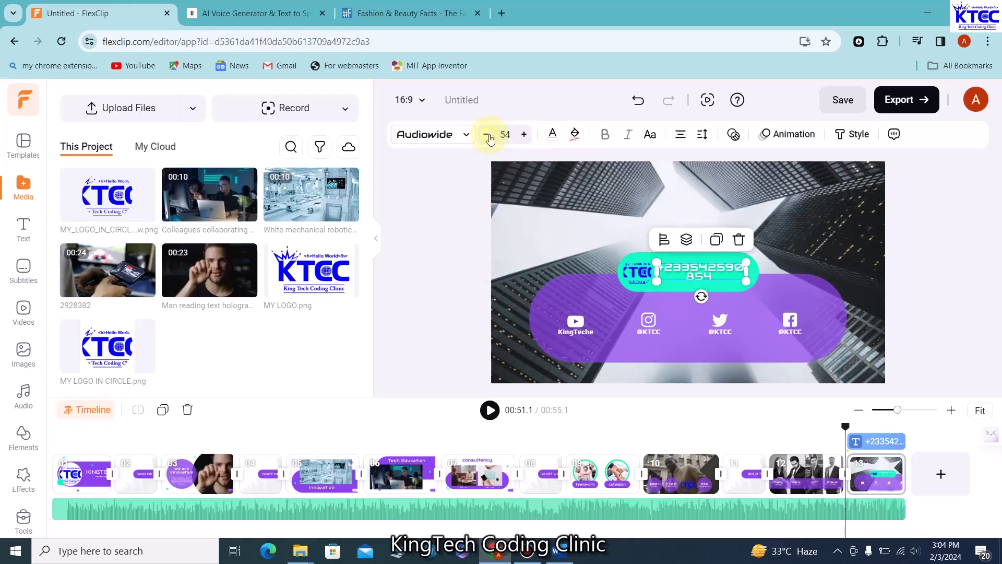
left_click(487, 136)
left_click(487, 135)
left_click(488, 135)
left_click(488, 135)
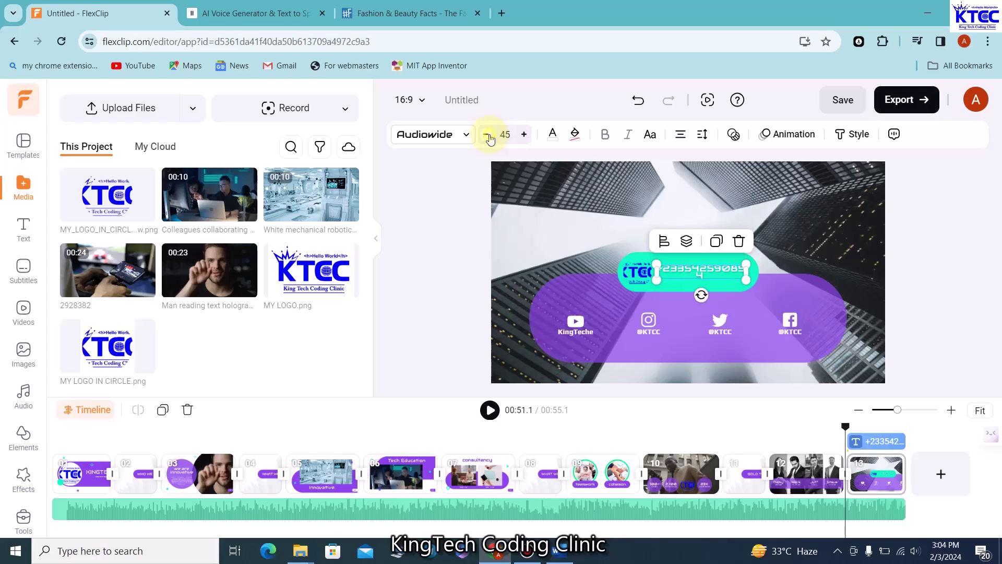
left_click(488, 135)
left_click(487, 135)
left_click(488, 135)
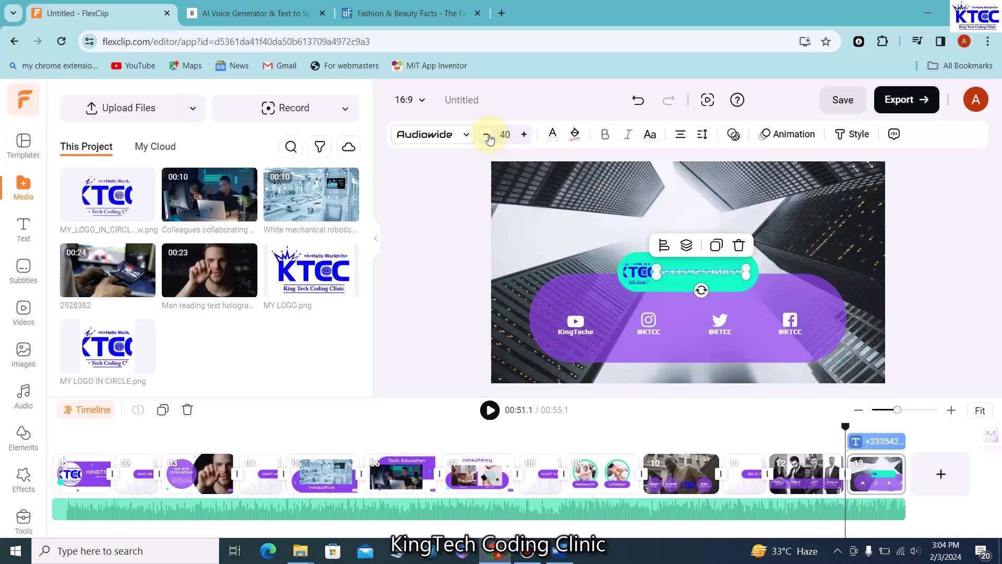
left_click(524, 134)
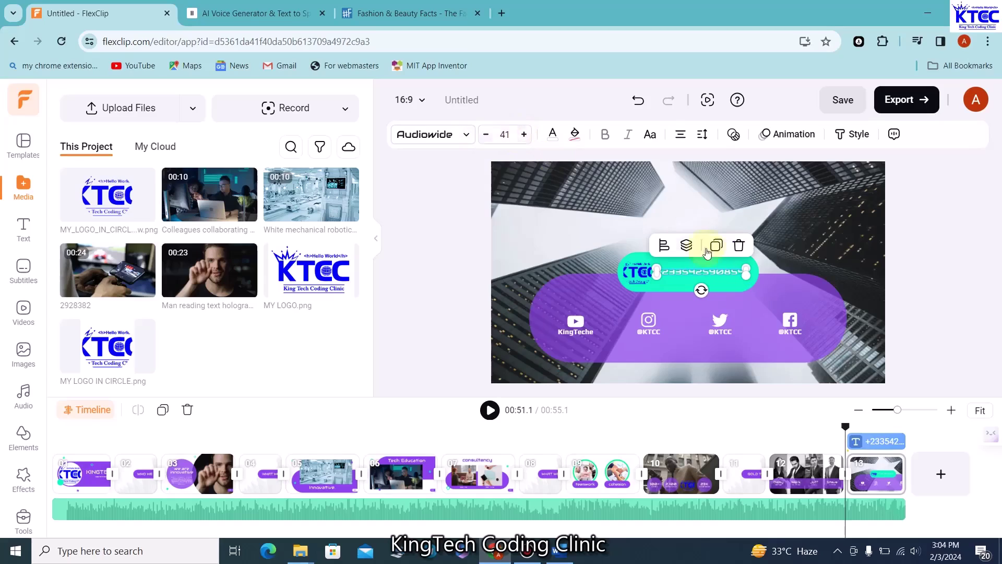
Turn the cyan banner behind the number pink and widen it to fit
left_click(756, 267)
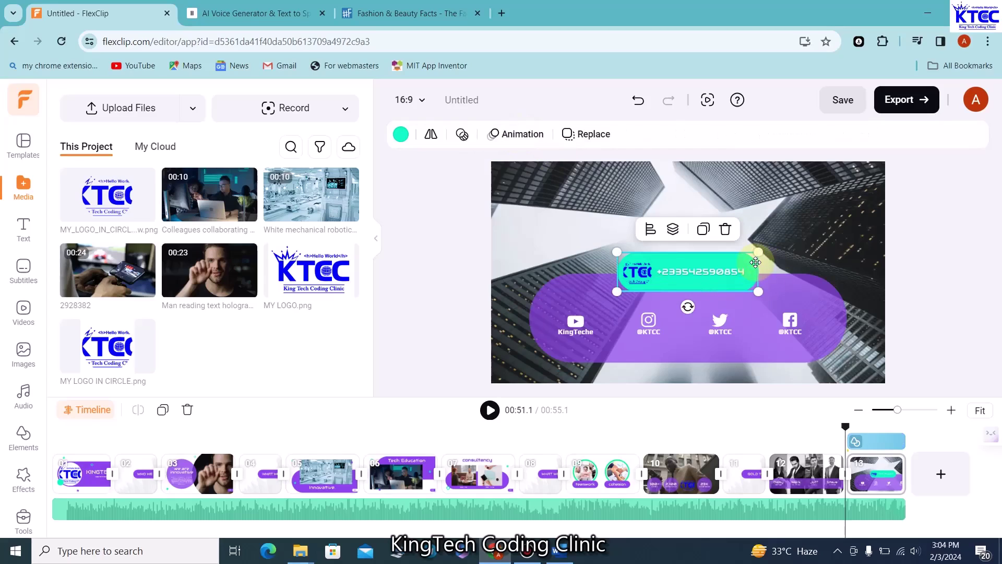
left_click(400, 136)
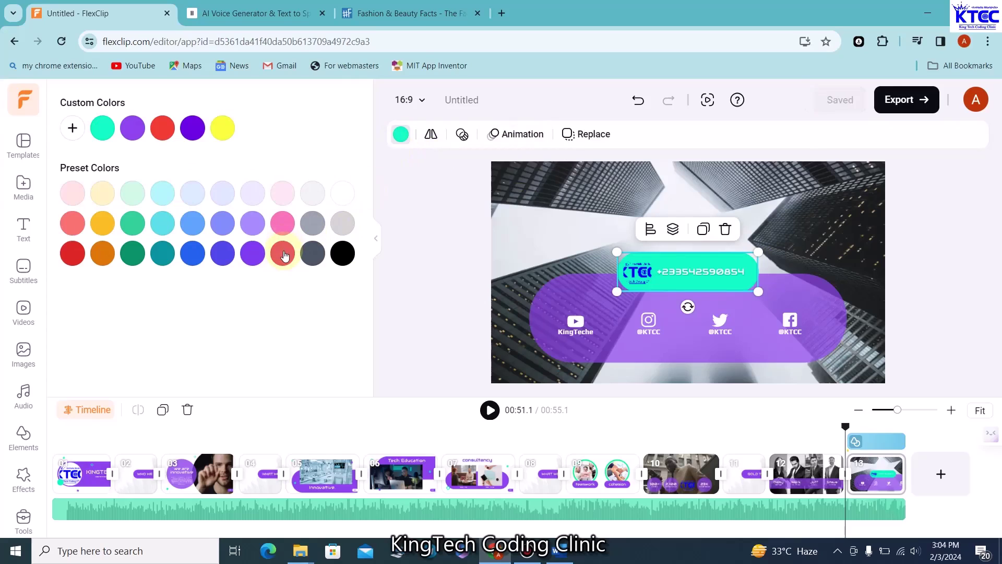
left_click(284, 253)
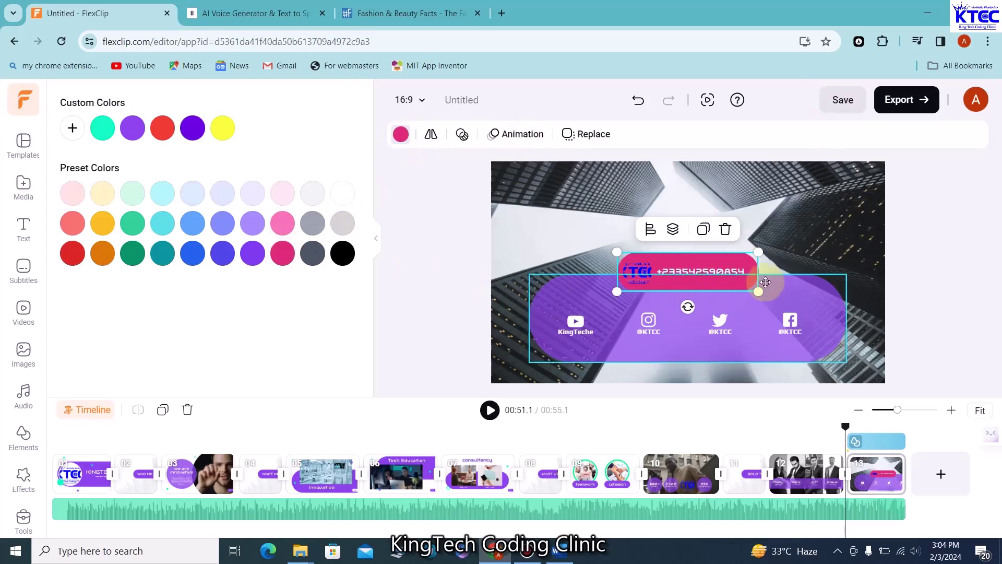
left_click_drag(758, 252, 779, 251)
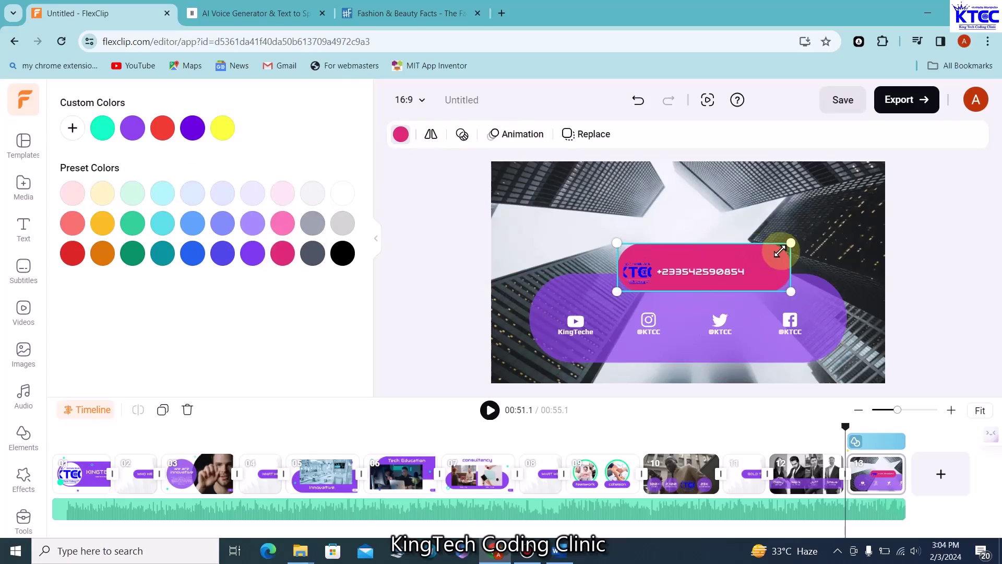
Stretch the KTCC logo and raise the phone number's font size to 47
left_click(635, 272)
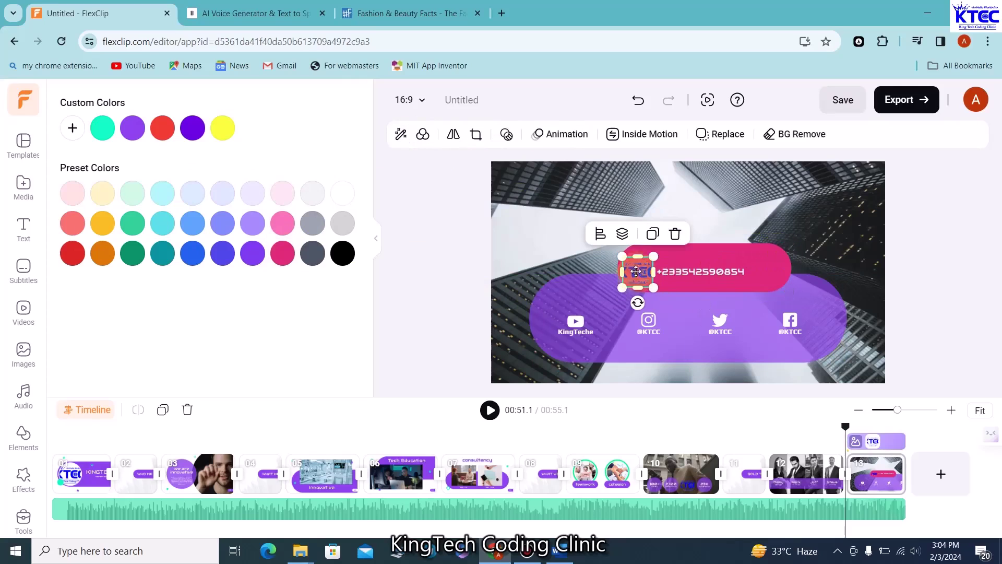
left_click_drag(637, 258, 782, 271)
left_click(695, 272)
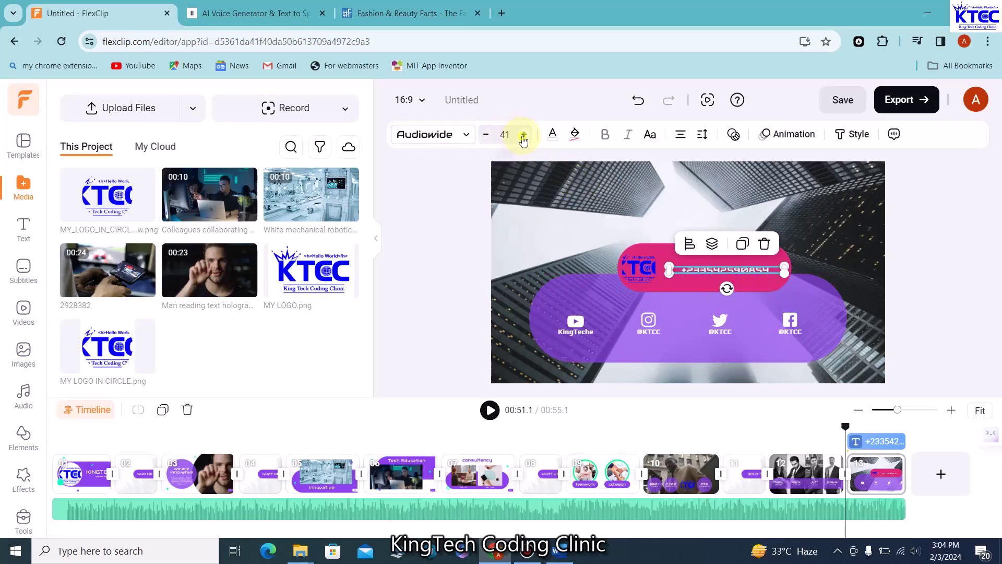
left_click(524, 134)
left_click(523, 134)
left_click(524, 134)
left_click(523, 134)
left_click(524, 135)
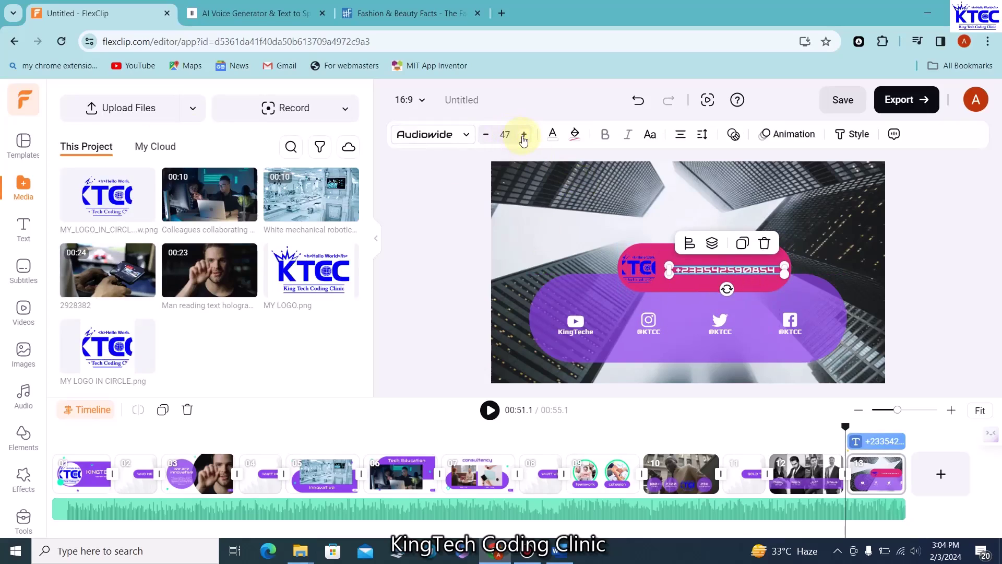
left_click(435, 192)
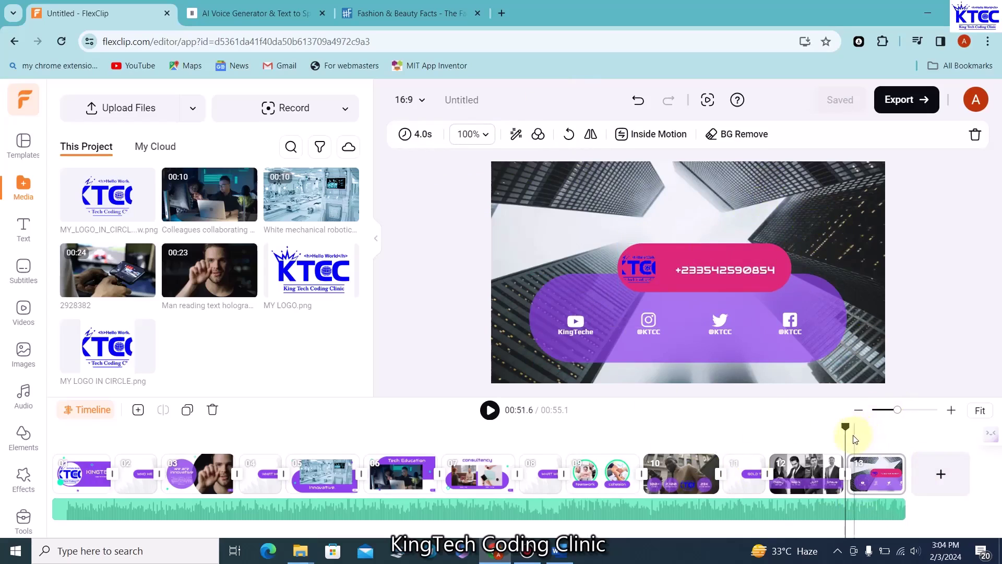
Preview the video from the start and inspect the background audio track's options
left_click_drag(844, 434, 0, 453)
left_click(490, 410)
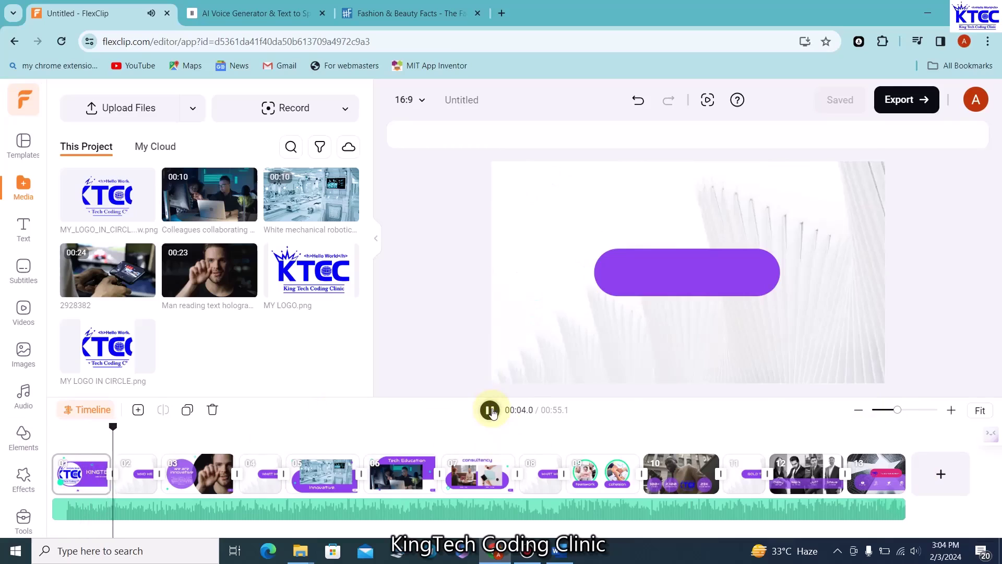
left_click(490, 410)
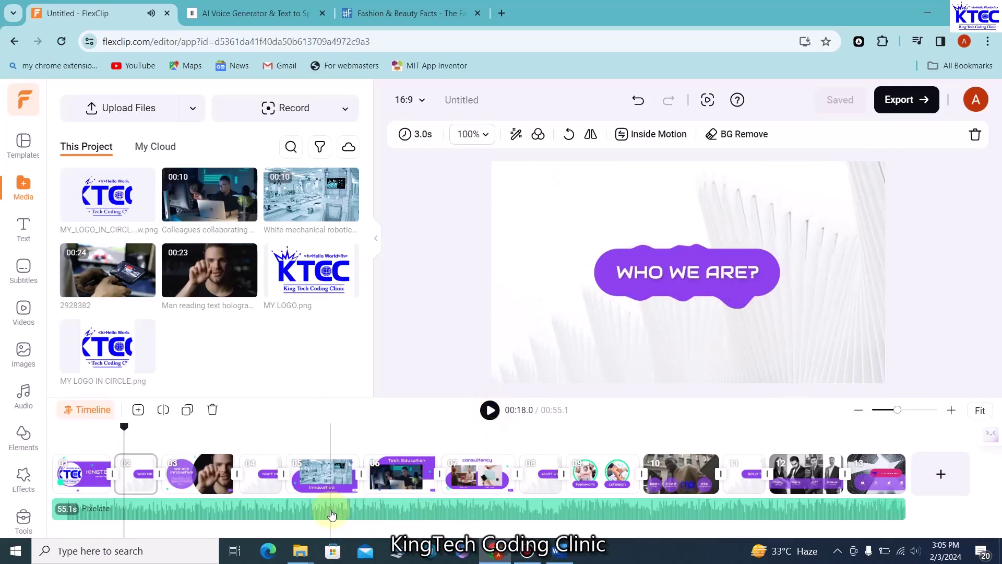
left_click(332, 515)
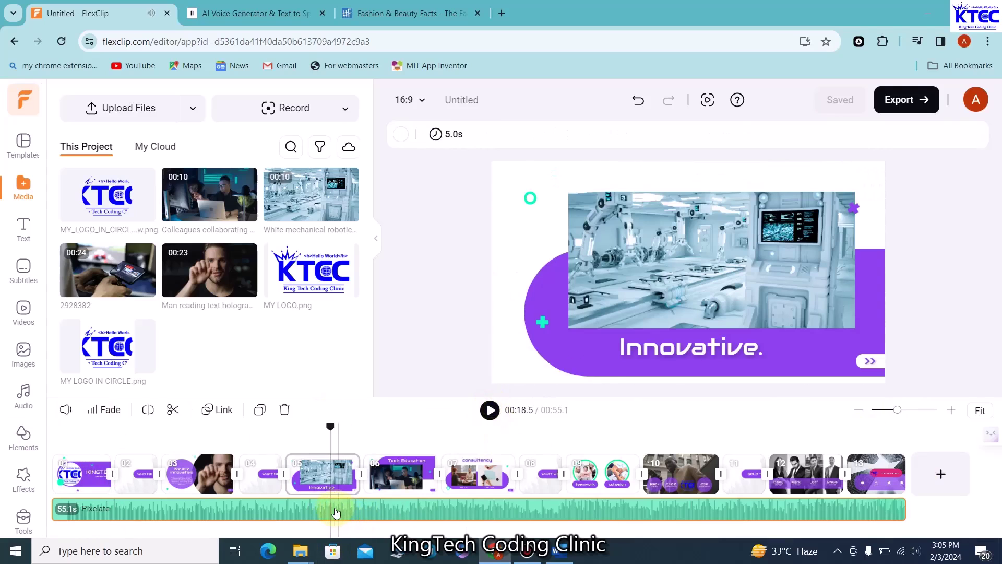
right_click(341, 513)
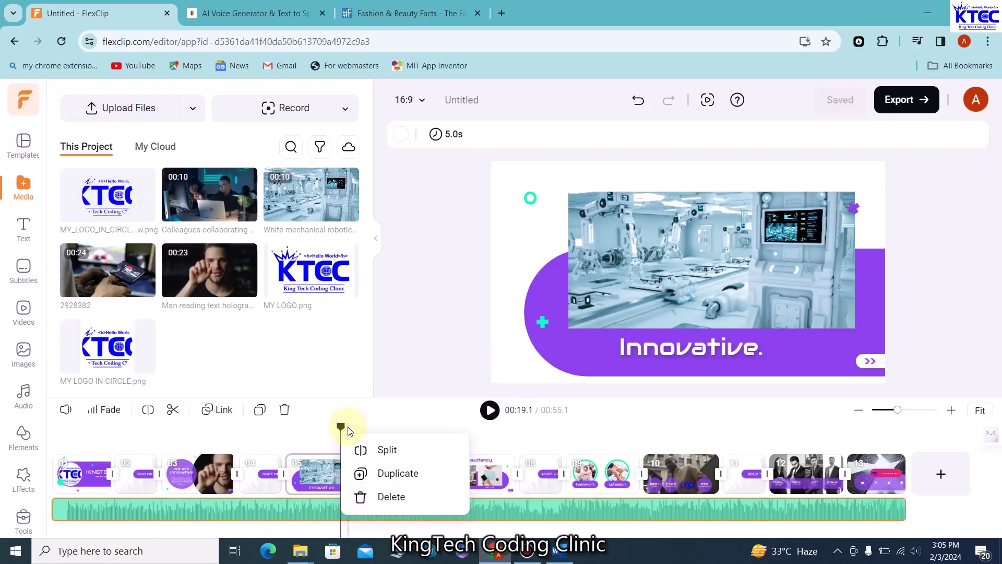
Replay from the beginning, then bring up the export formats with 1080p selected
left_click_drag(345, 429, 50, 429)
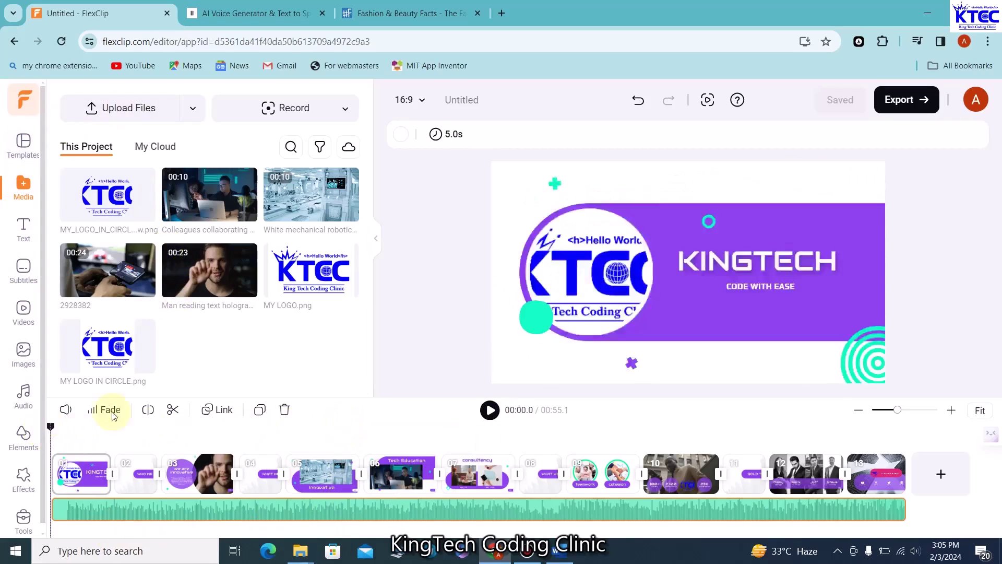
left_click(489, 411)
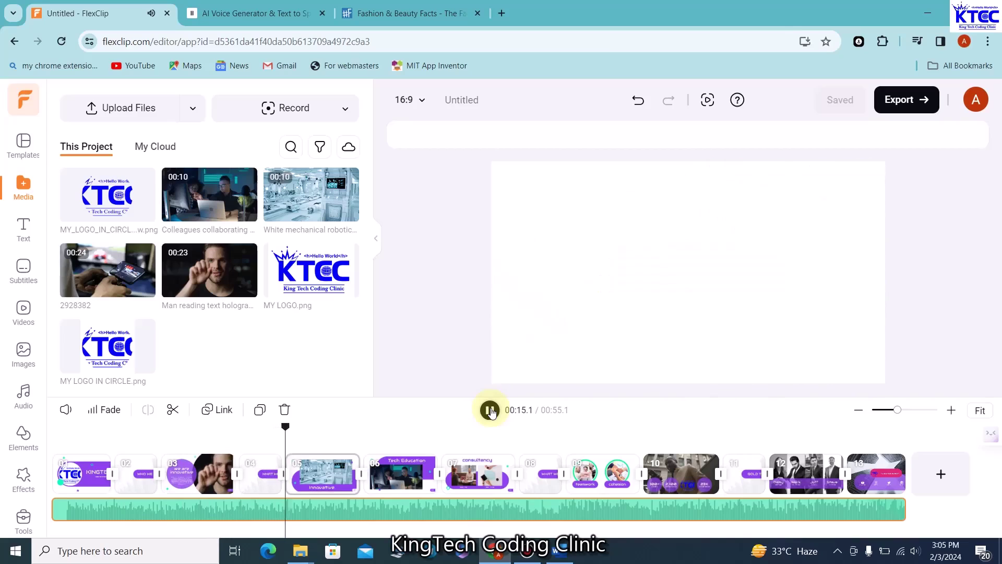
left_click(491, 411)
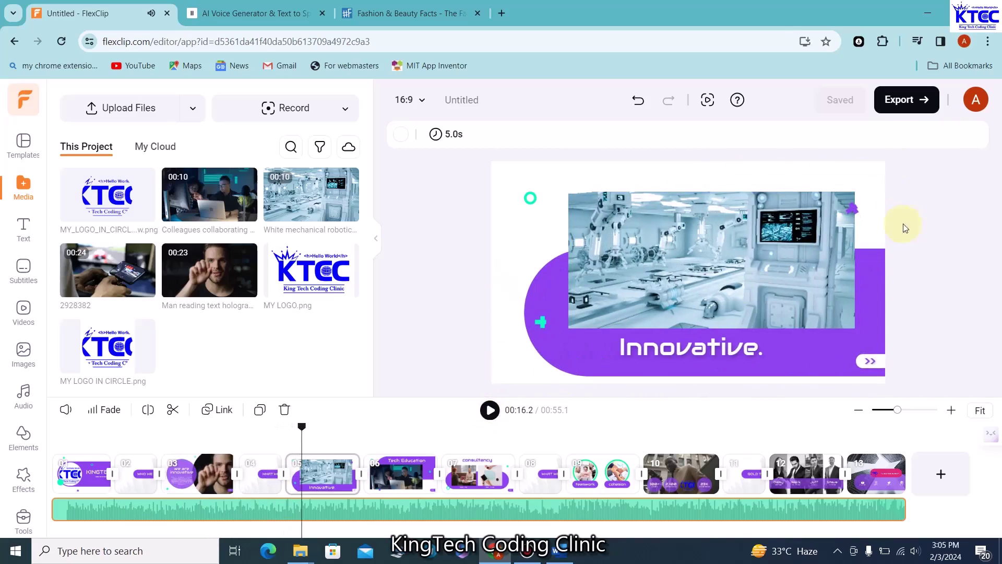
left_click(909, 111)
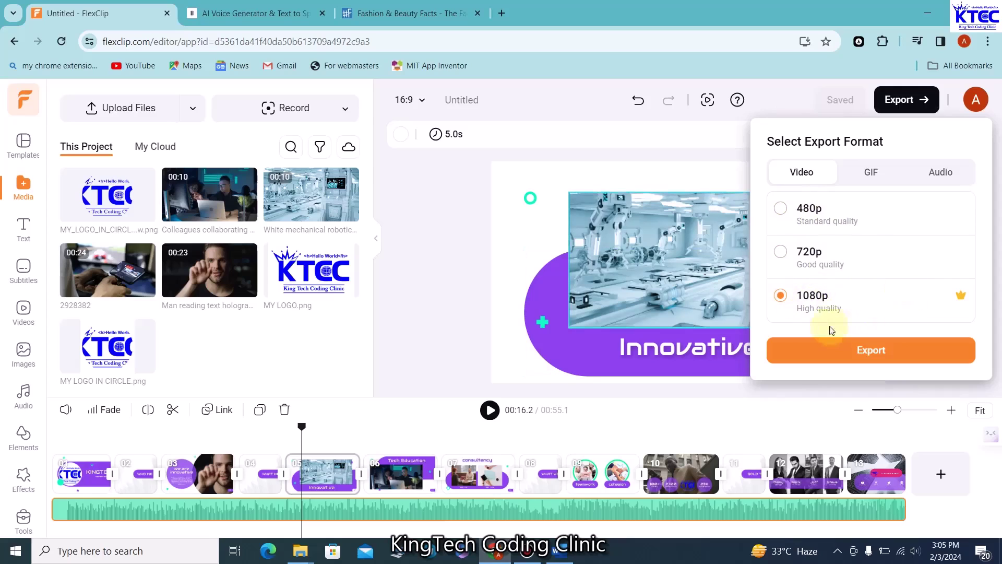
Export the 55-second video at 1080p, producing a 41.8 MB MP4
left_click(869, 353)
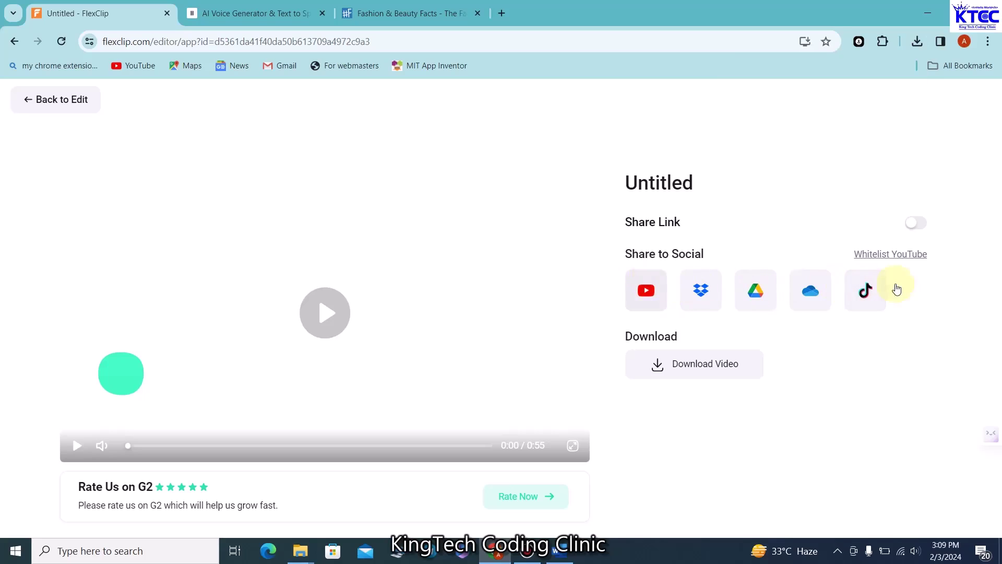
Enable and copy the public share link, then start retitling the video 'KTCC COMPANY INTRO'
left_click(921, 223)
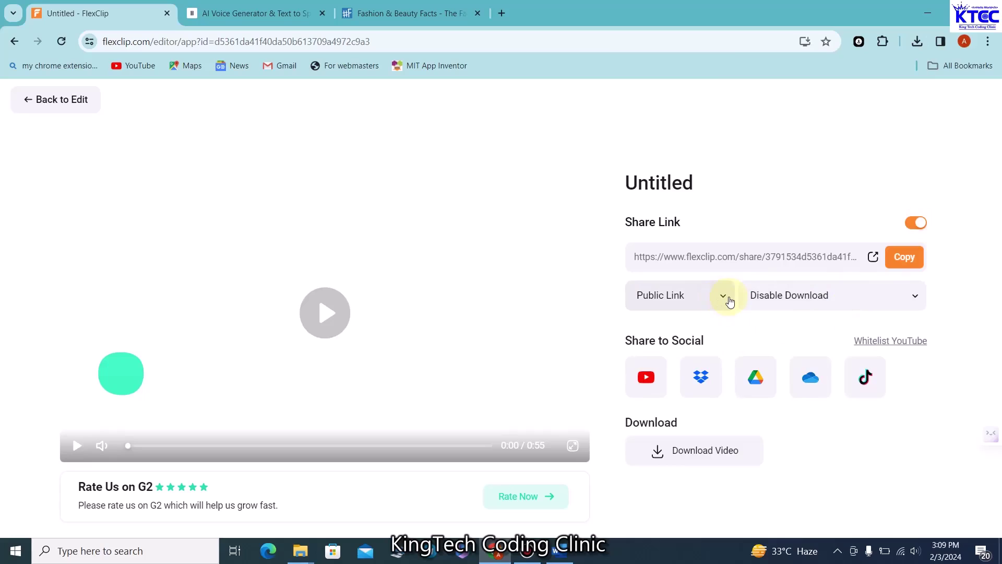
left_click(904, 257)
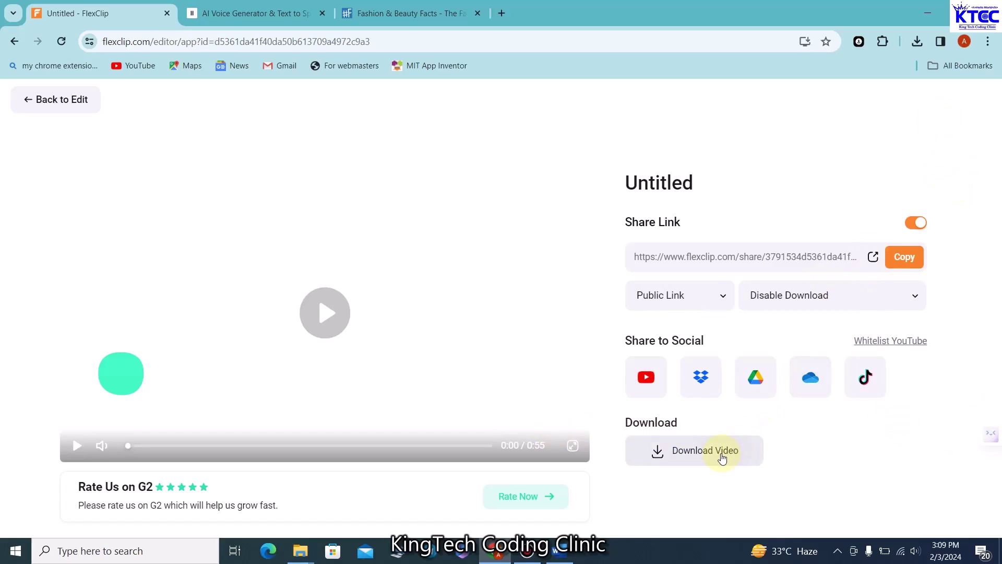
left_click(676, 182)
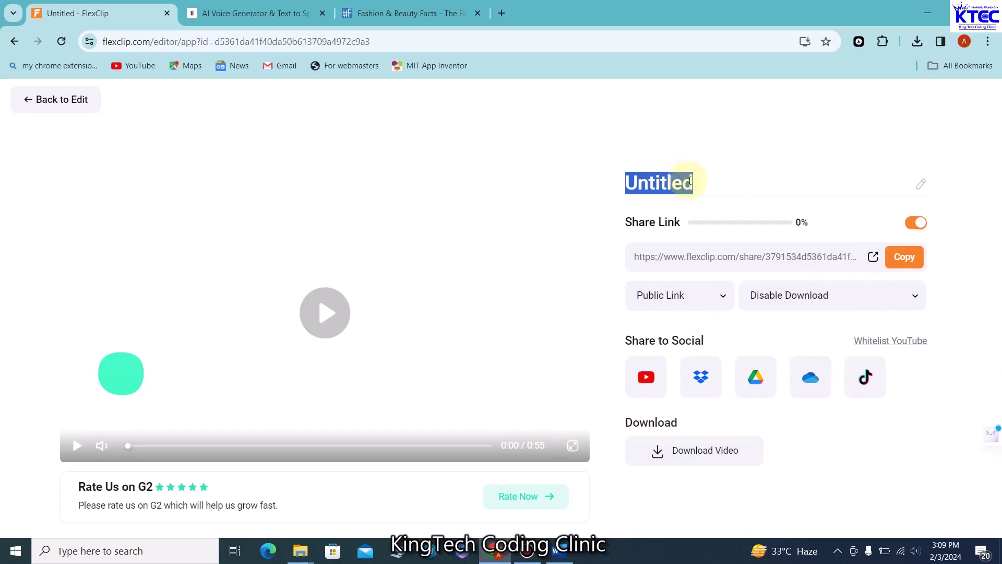
double_click(730, 183)
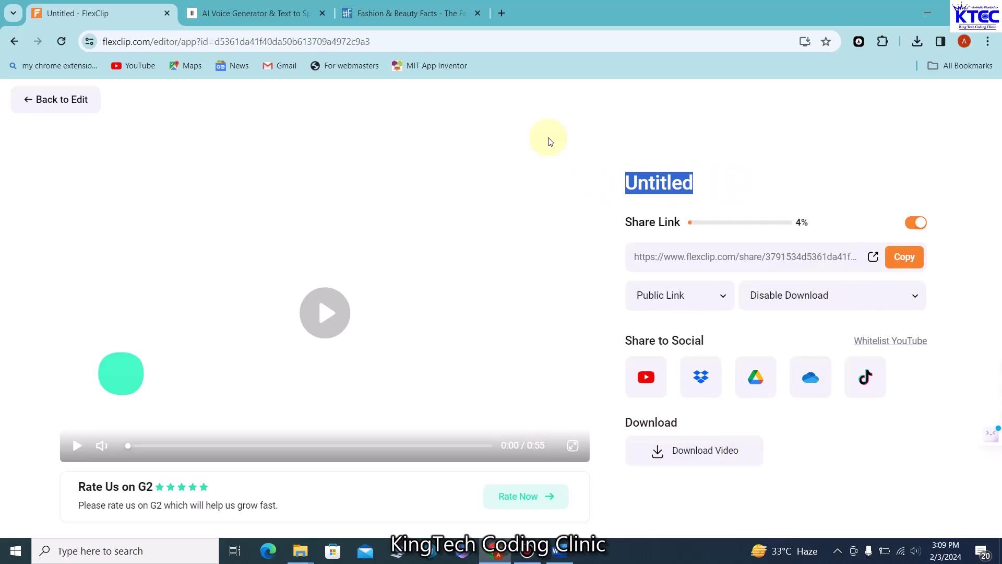
type("KTCC CP")
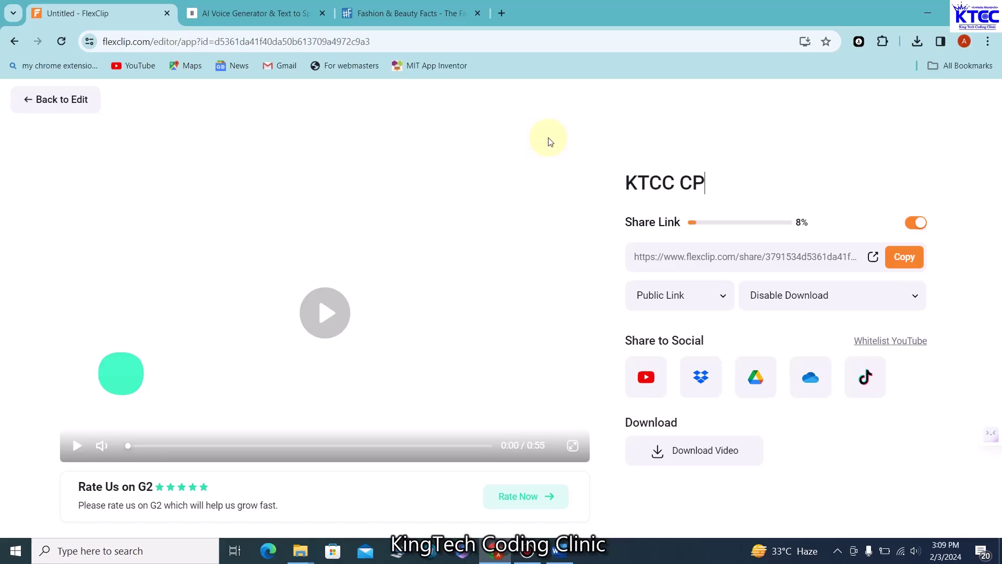
key("BackSpace")
type("OMPANY ")
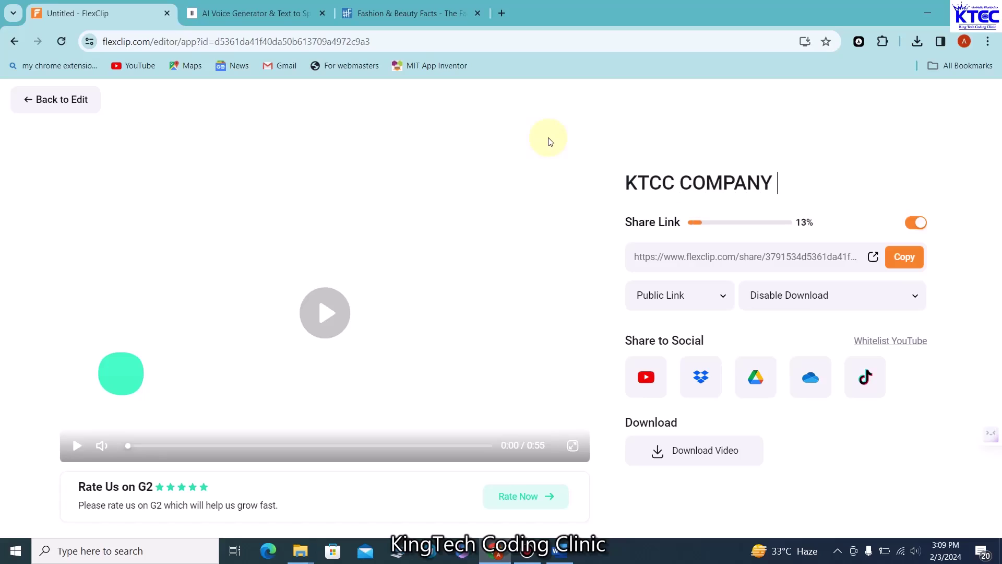
type("INTRO")
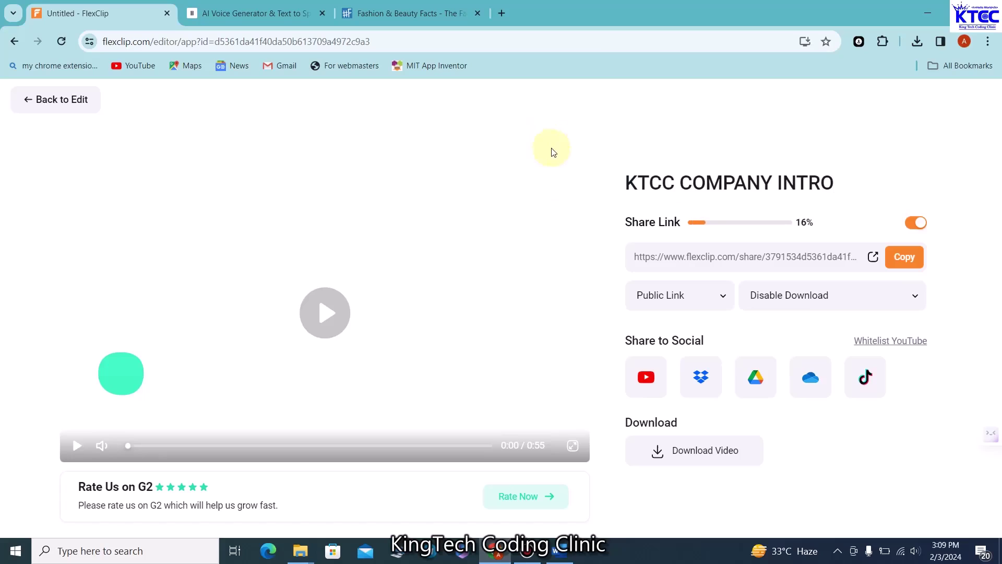
Download the video and play 'KTCC COMPANY INTRO - Made with FlexClip.mp4' from Downloads
left_click(700, 452)
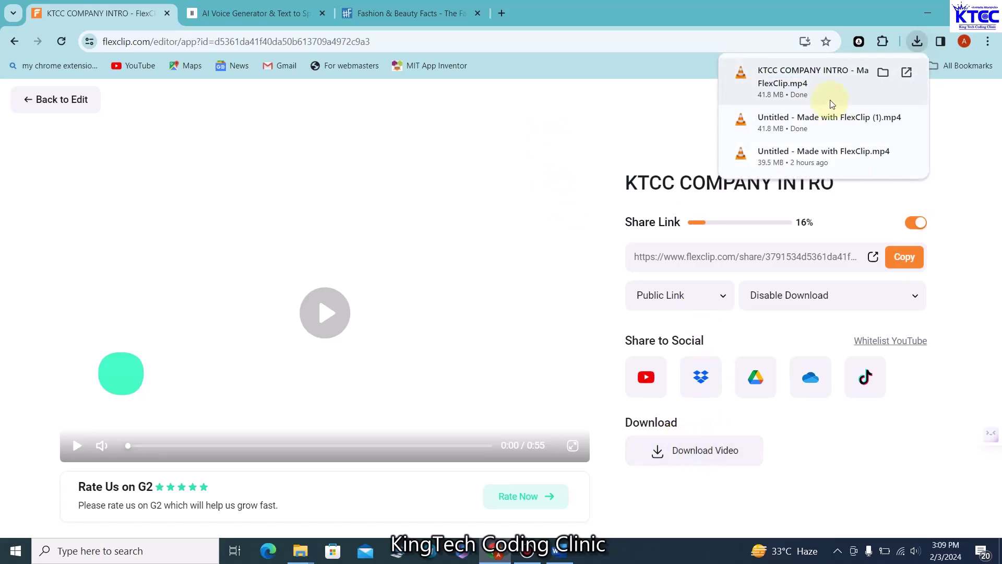
left_click(883, 74)
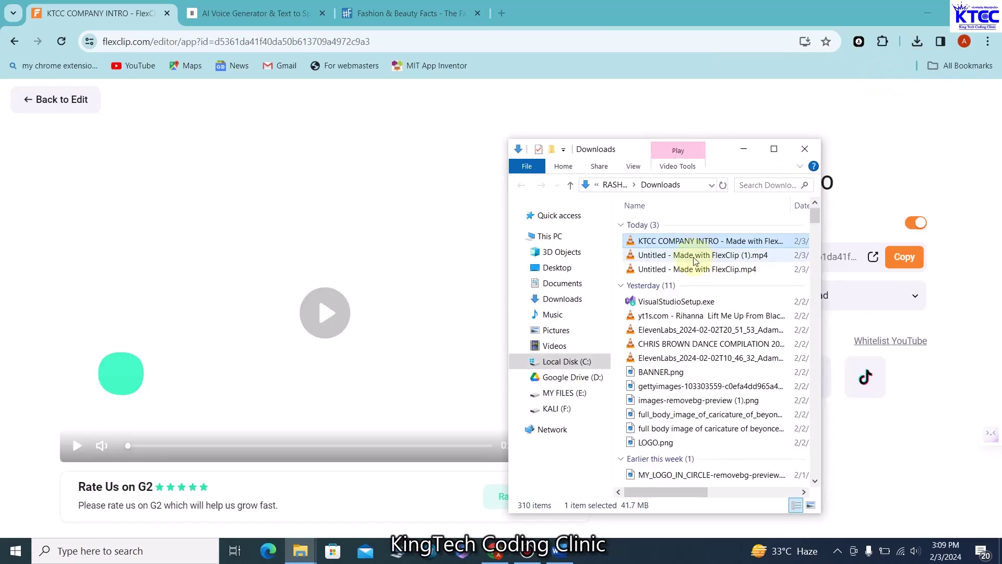
double_click(696, 242)
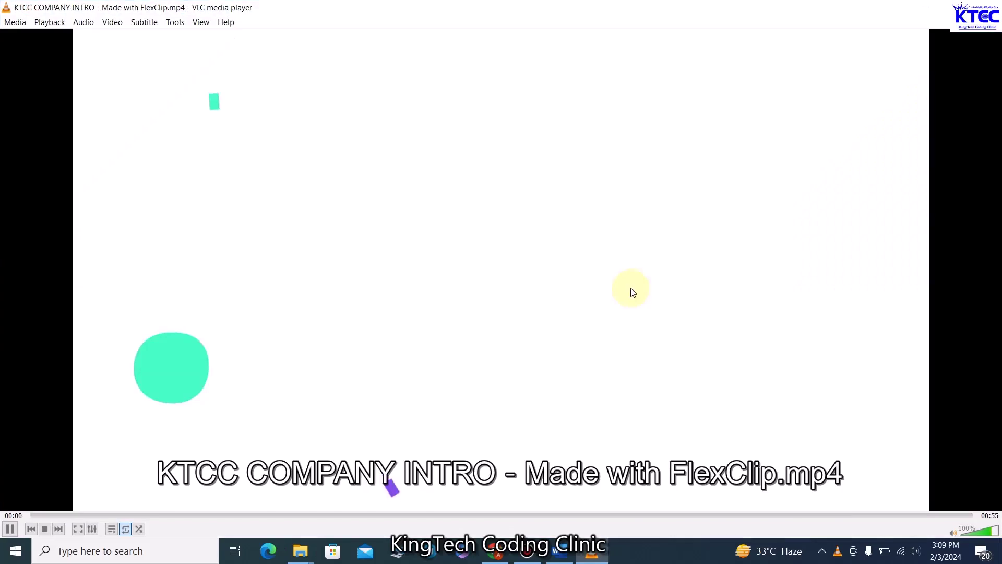
Turn up VLC's volume and the system volume to 64, then close VLC after playback
scroll(509, 318, "up", 7)
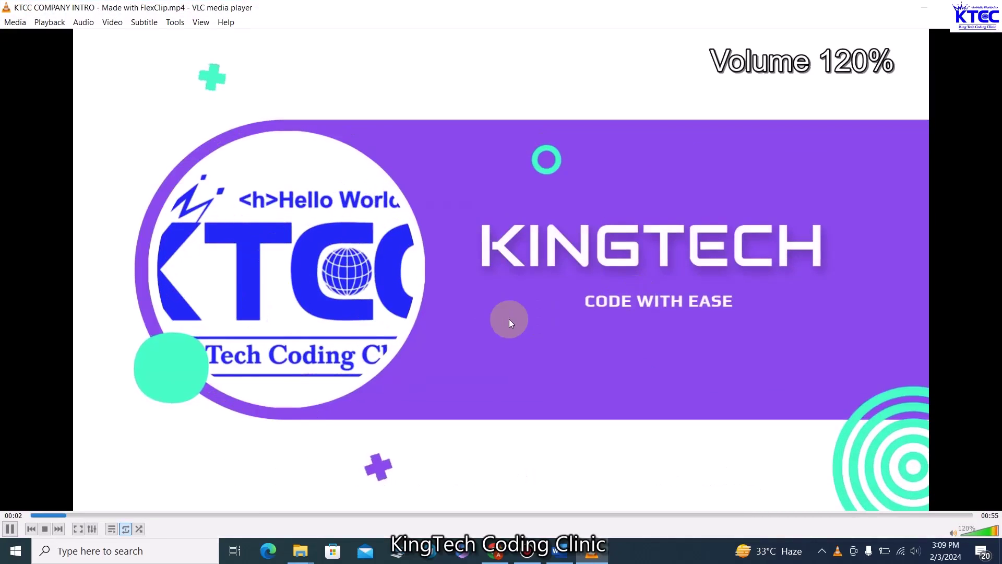
scroll(508, 318, "up", 13)
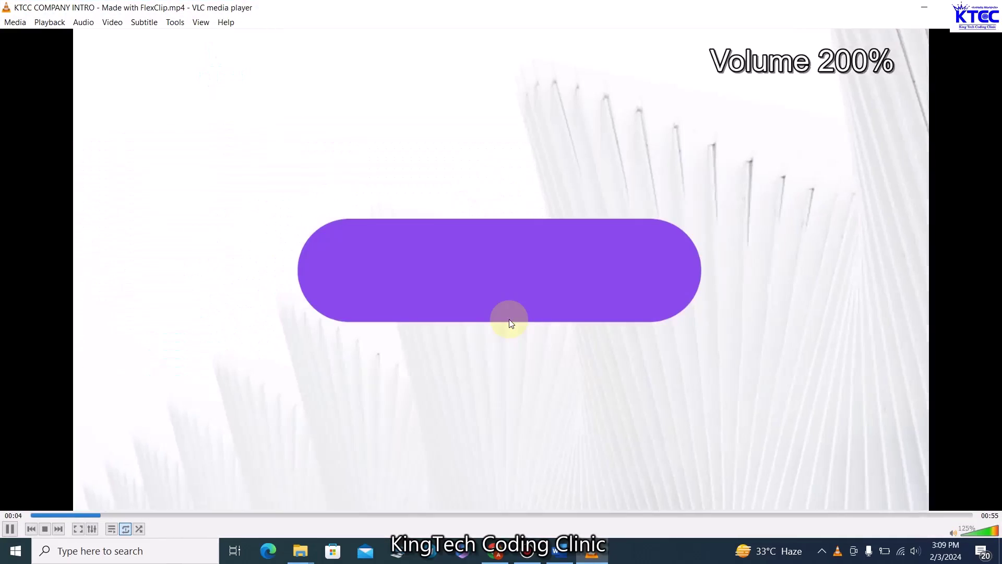
left_click(915, 551)
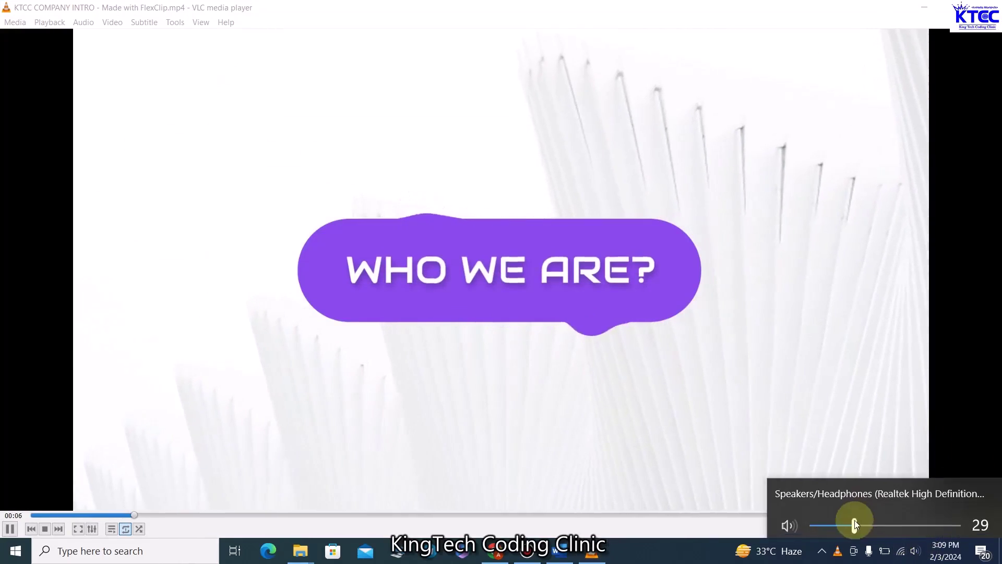
left_click_drag(858, 518, 905, 520)
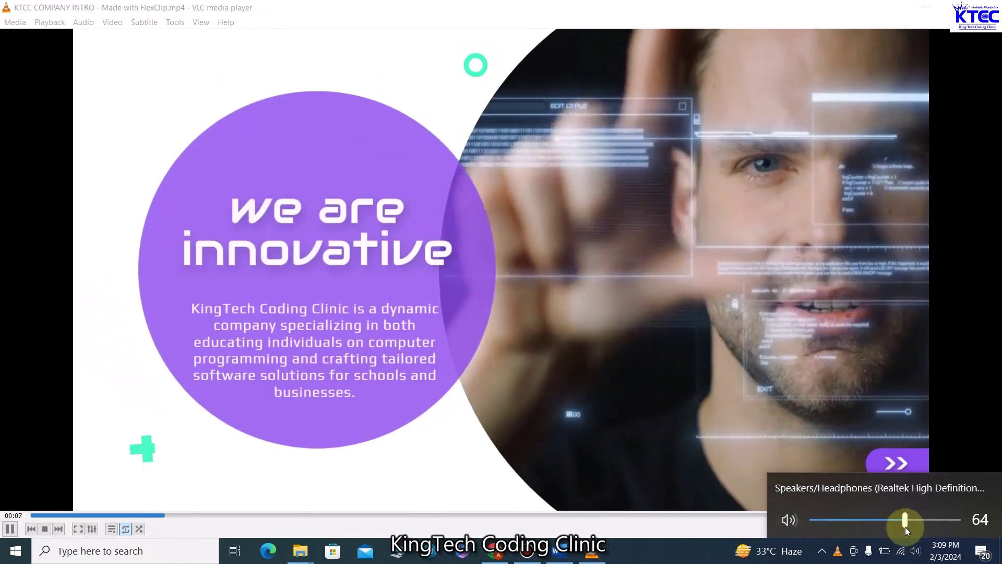
left_click(545, 311)
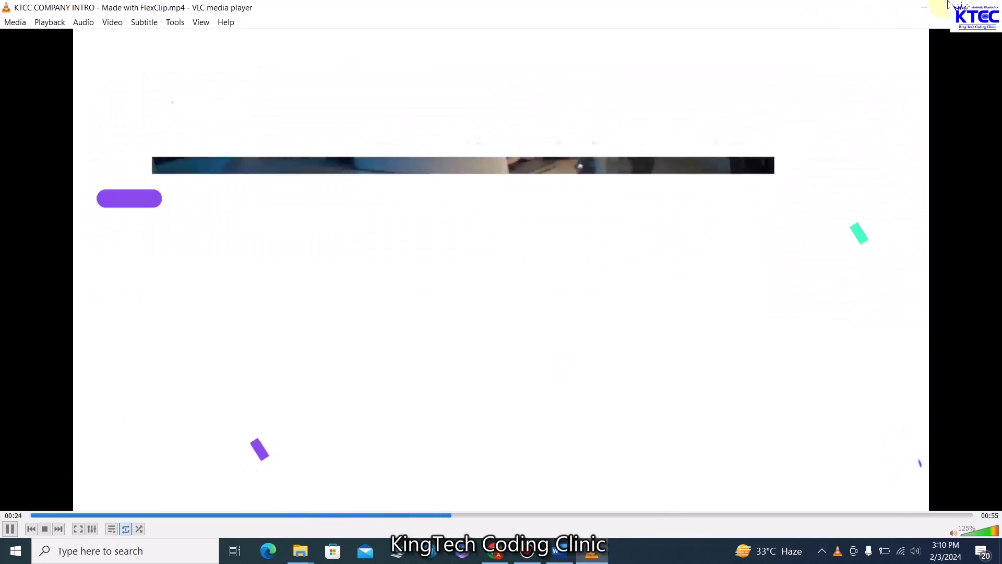
left_click(924, 7)
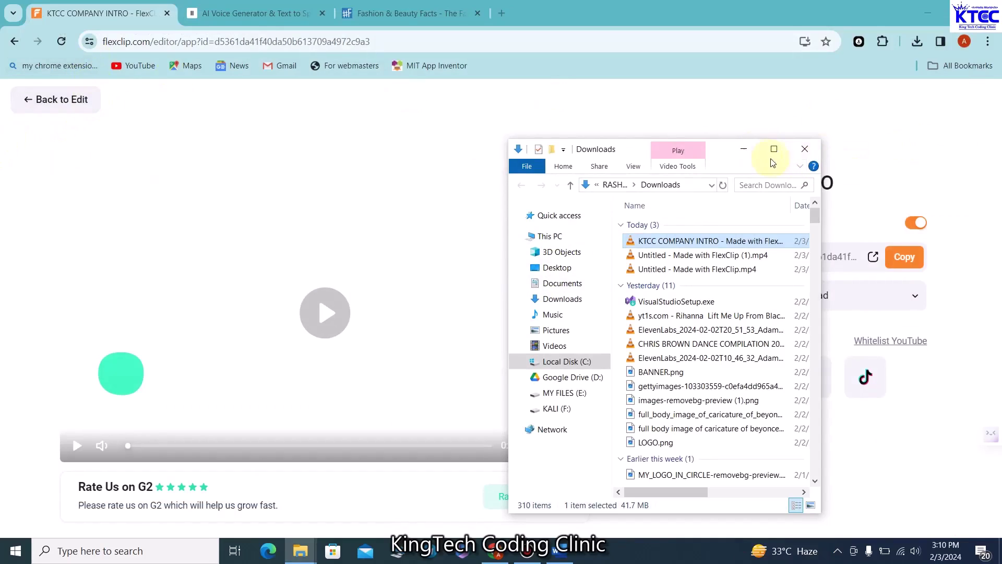
Minimize the Downloads Explorer window to reveal the FlexClip share page
left_click(747, 153)
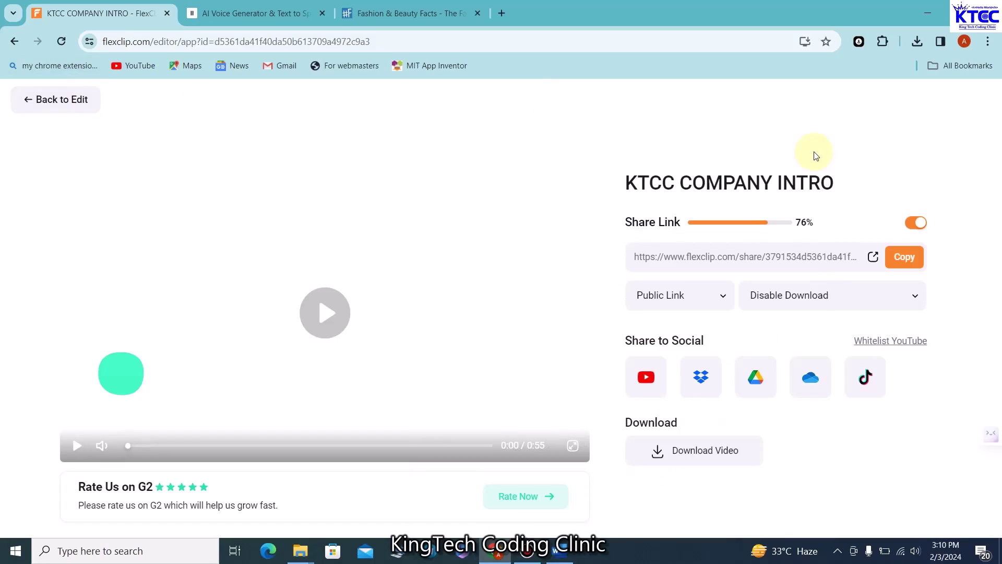